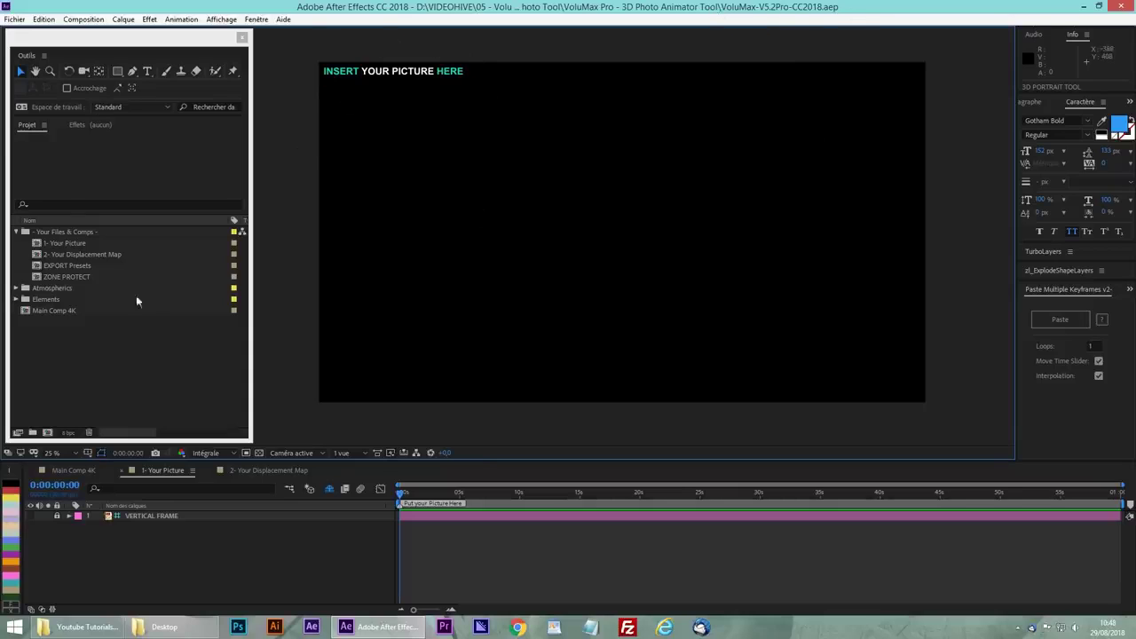
Place the Scarlett-Johansson.png image from the New Pics folder into the 1- Your Picture composition.
click(80, 626)
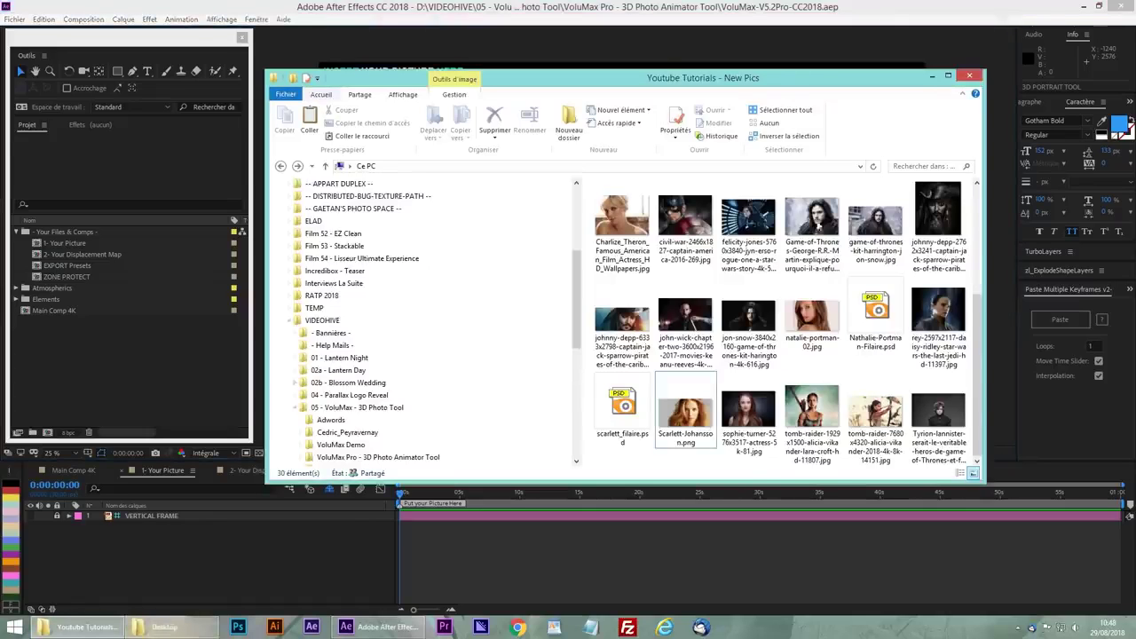
click(690, 417)
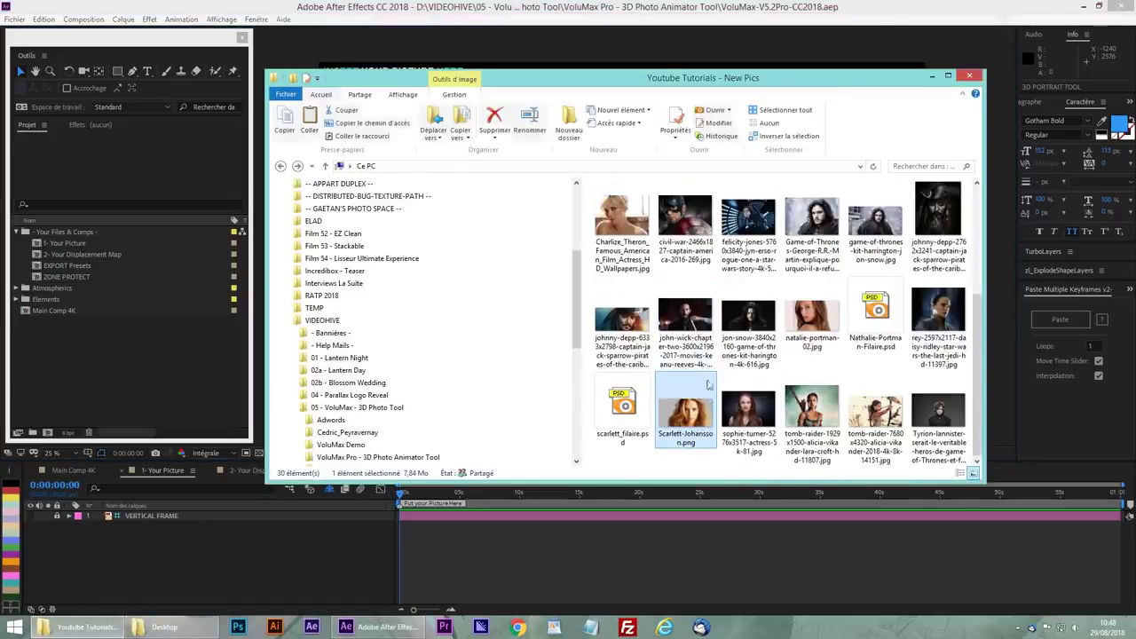
drag(697, 413, 197, 559)
click(163, 473)
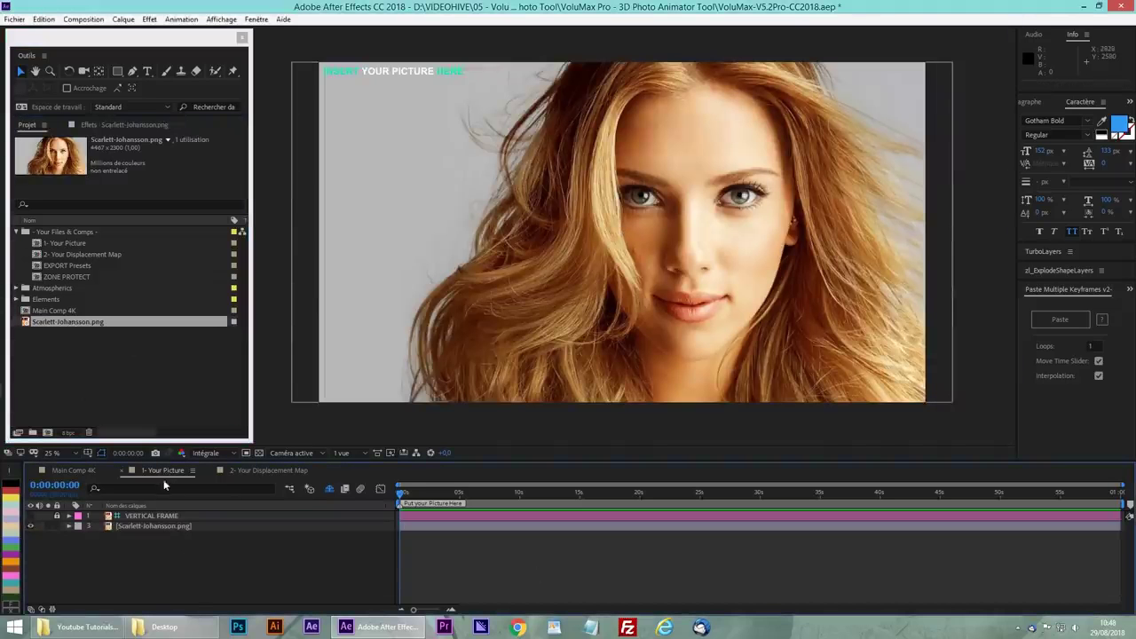
In the 2- Your Displacement Map composition, make the 3D PORTRAIT TOOL layer visible and open it.
click(259, 469)
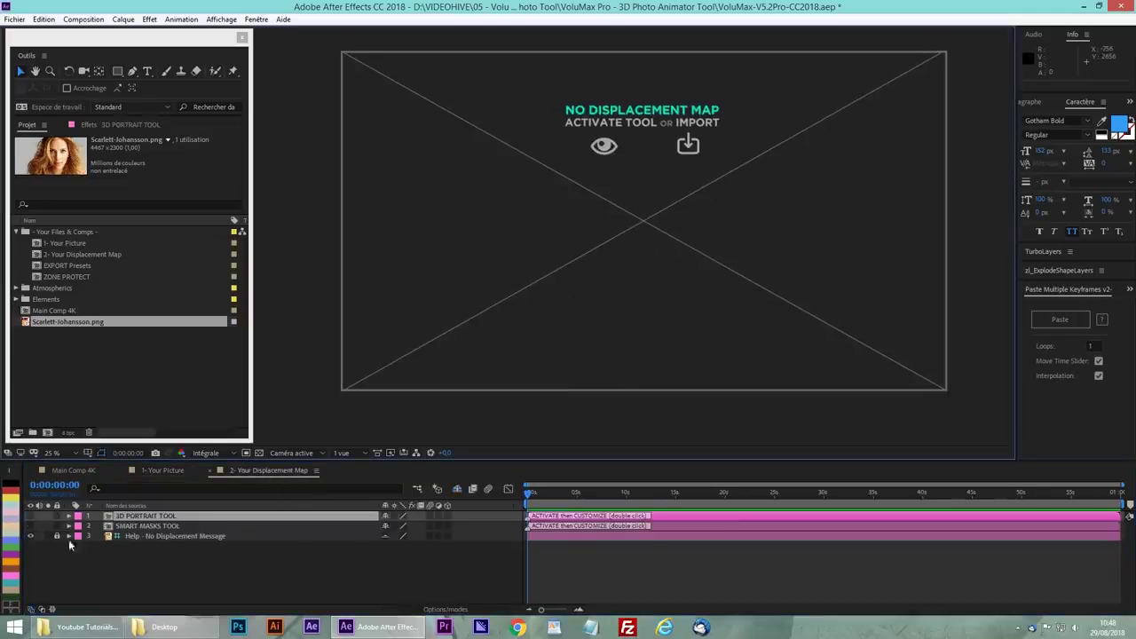
click(136, 516)
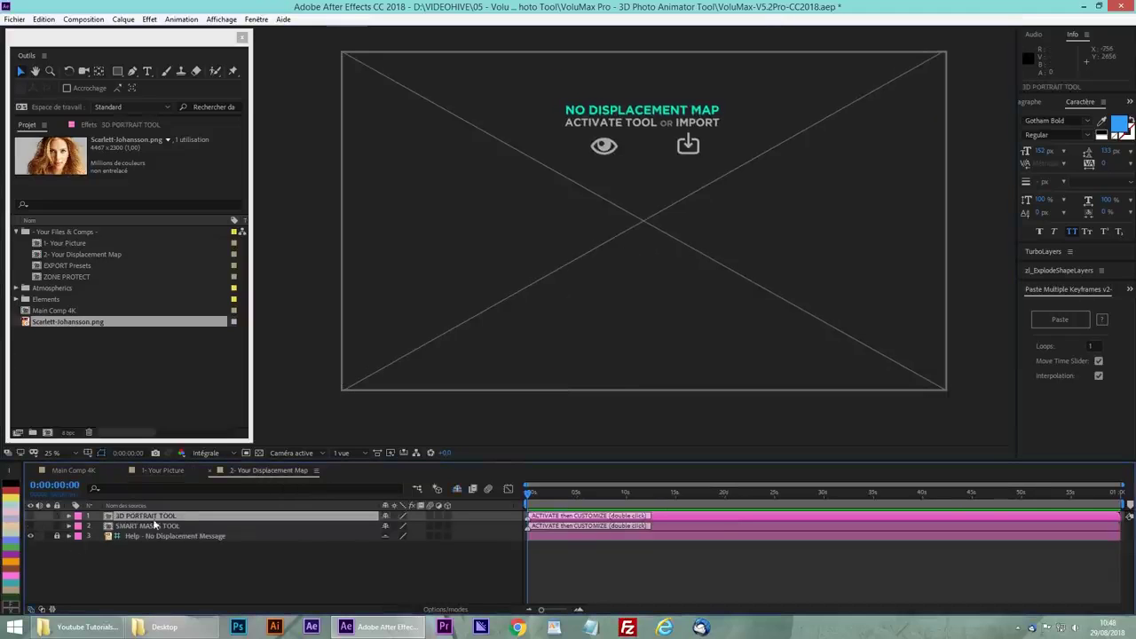
drag(31, 516, 31, 525)
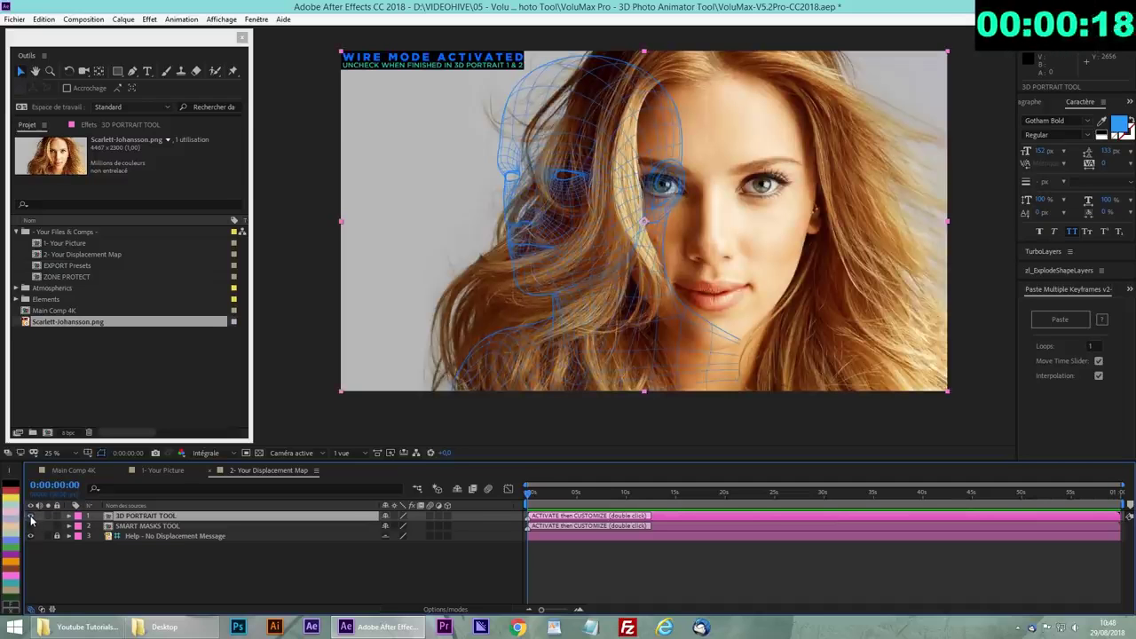
double_click(142, 516)
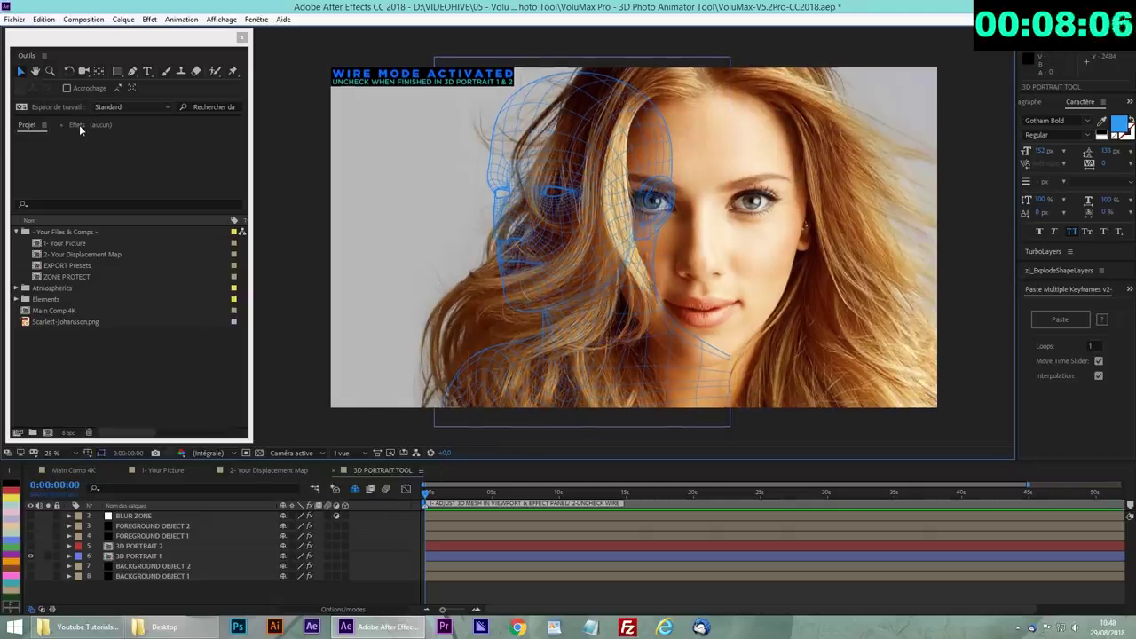
Enable the WOMAN option on the 3D PORTRAIT 1 layer and set its 3D angle to about 49.6.
click(79, 125)
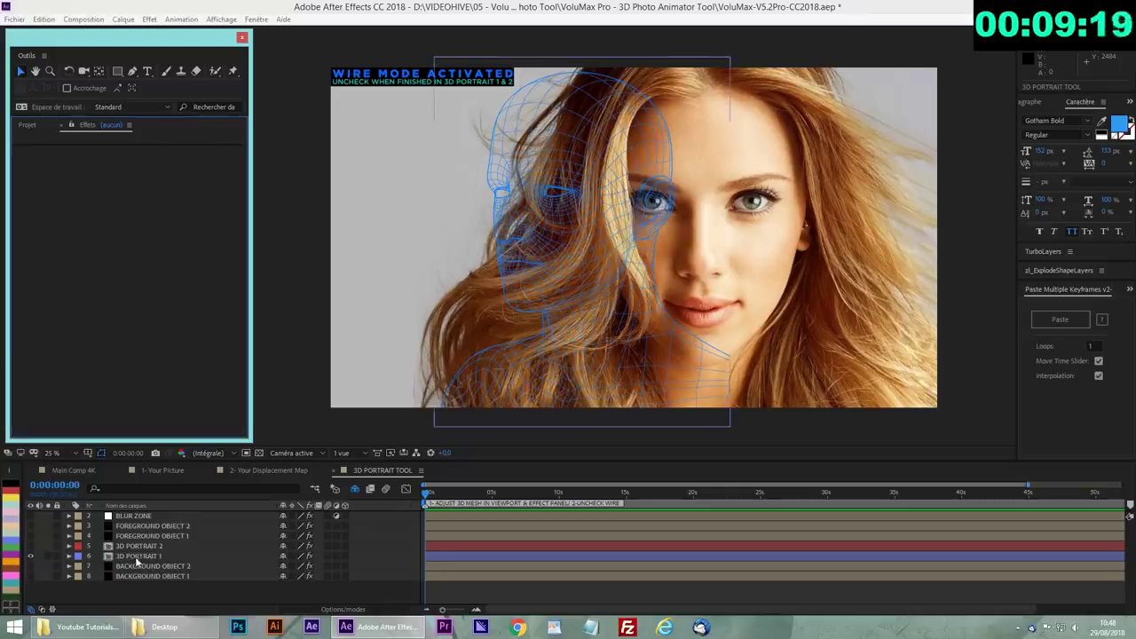
click(142, 556)
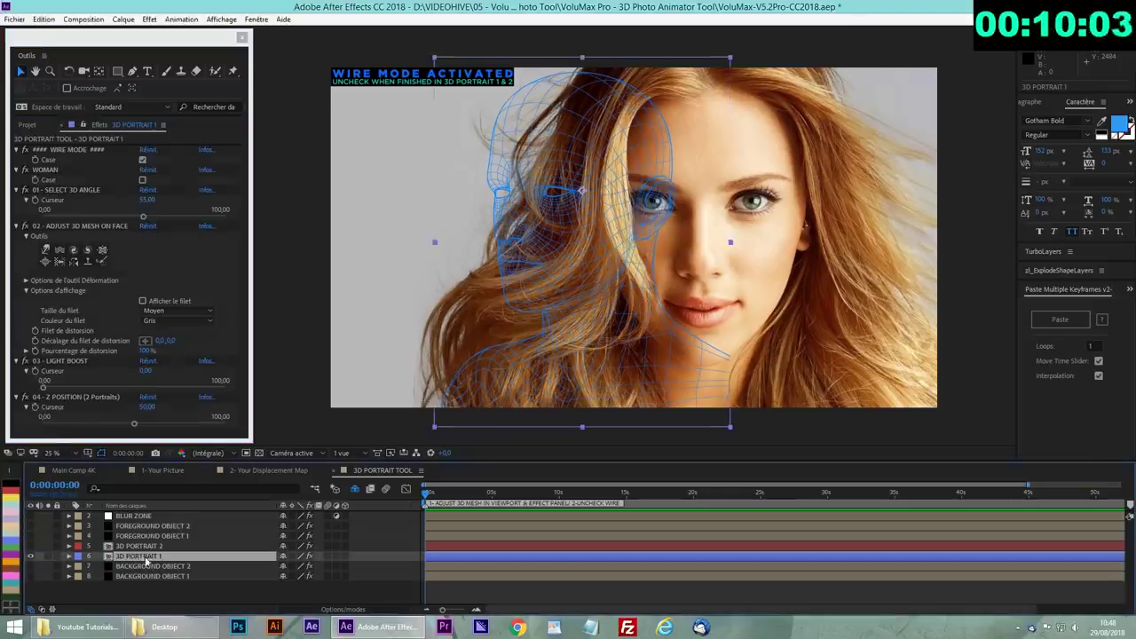
click(143, 160)
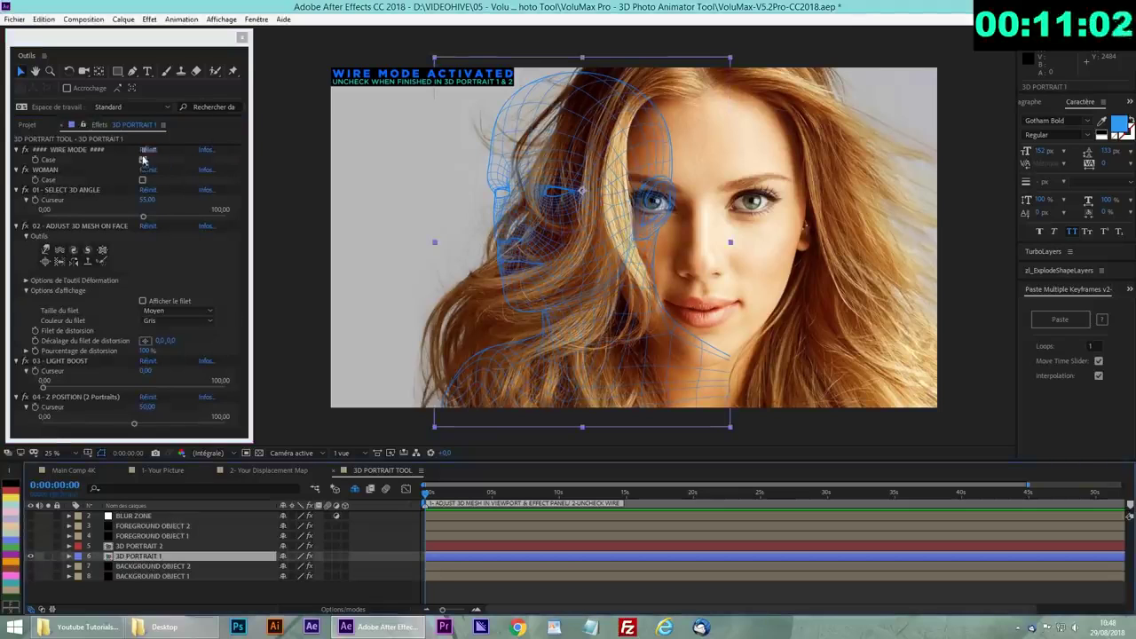
click(53, 172)
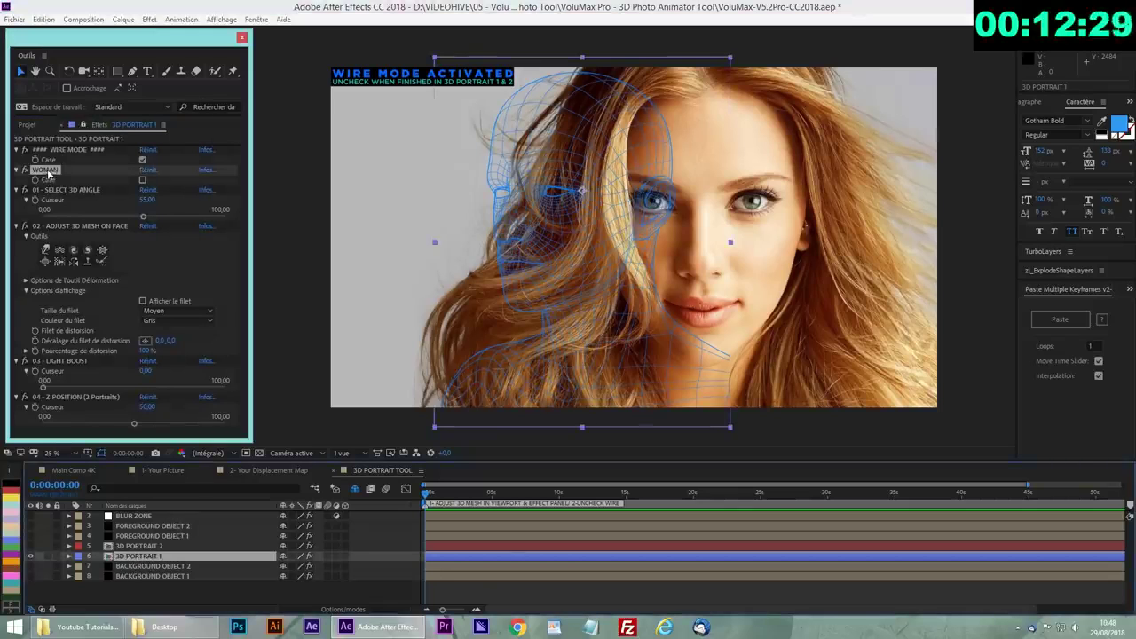
click(142, 181)
scroll(505, 245, down, 1)
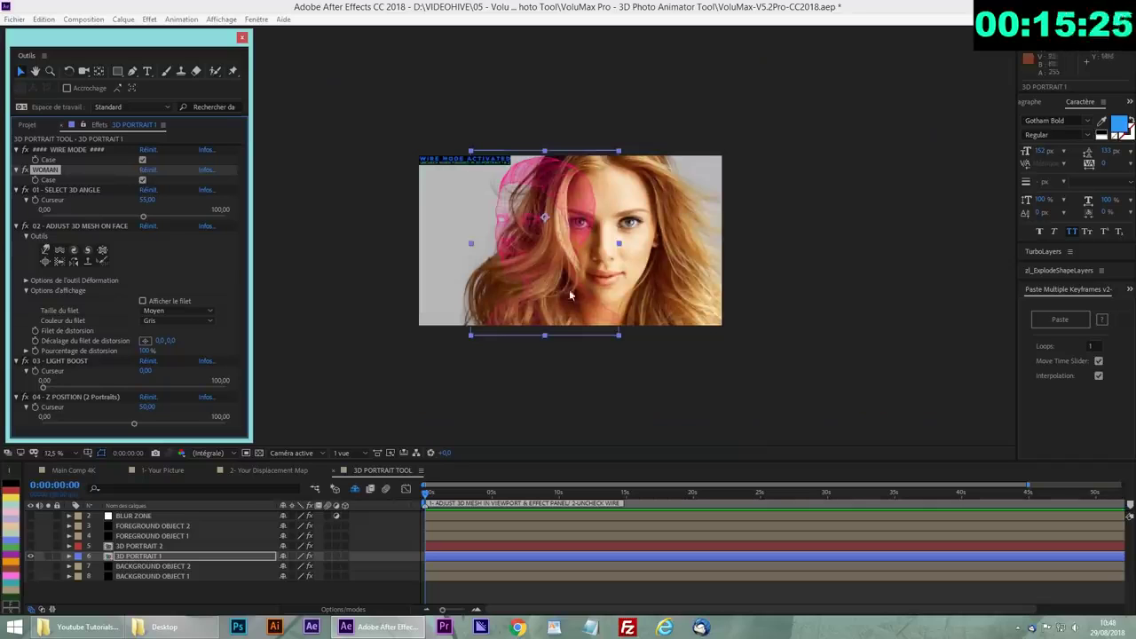
scroll(508, 243, up, 1)
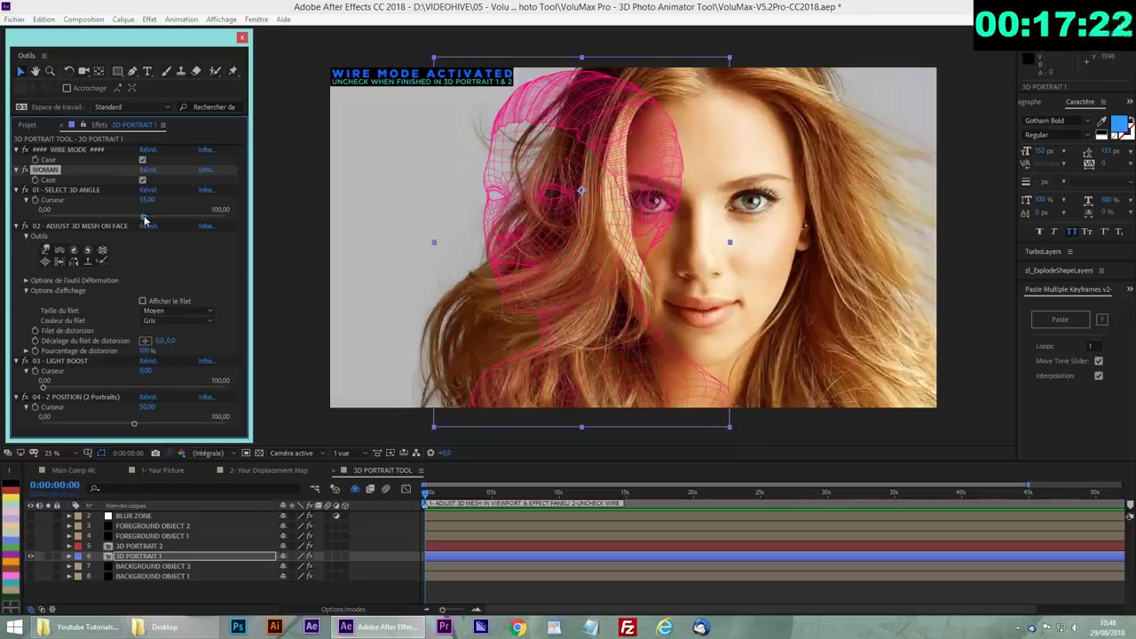
mouse_move(145, 218)
mouse_down()
mouse_move(44, 222)
mouse_move(142, 222)
mouse_move(98, 221)
mouse_move(142, 222)
mouse_move(134, 228)
mouse_up()
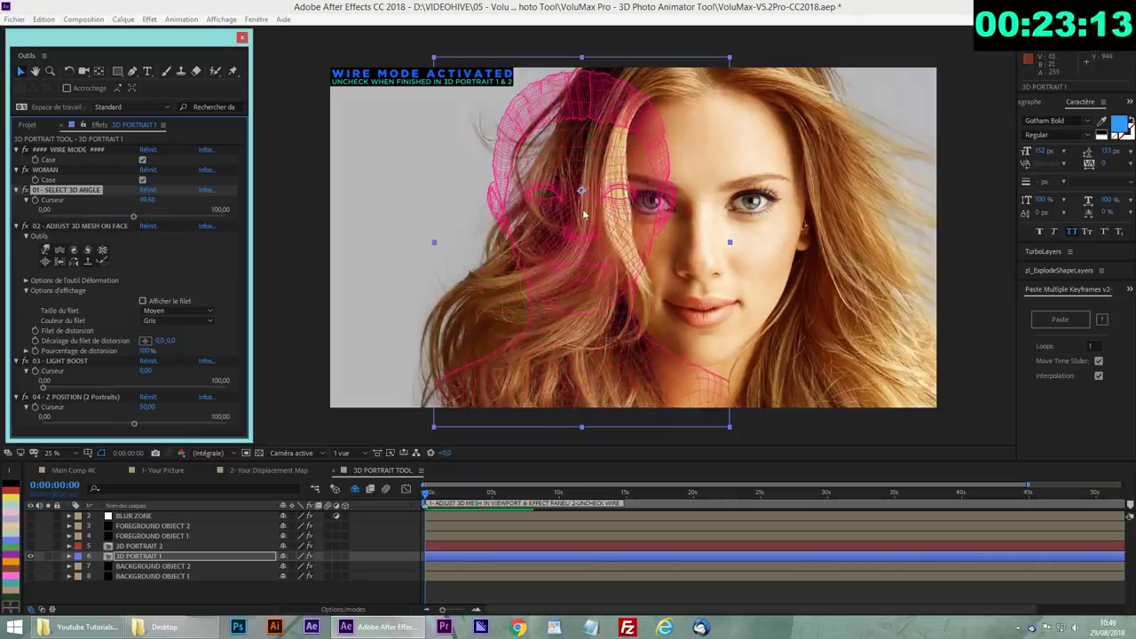
Move the 3D PORTRAIT 1 mesh over the woman's face and enlarge it to match the head's size.
drag(575, 216, 400, 241)
scroll(705, 208, up, 2)
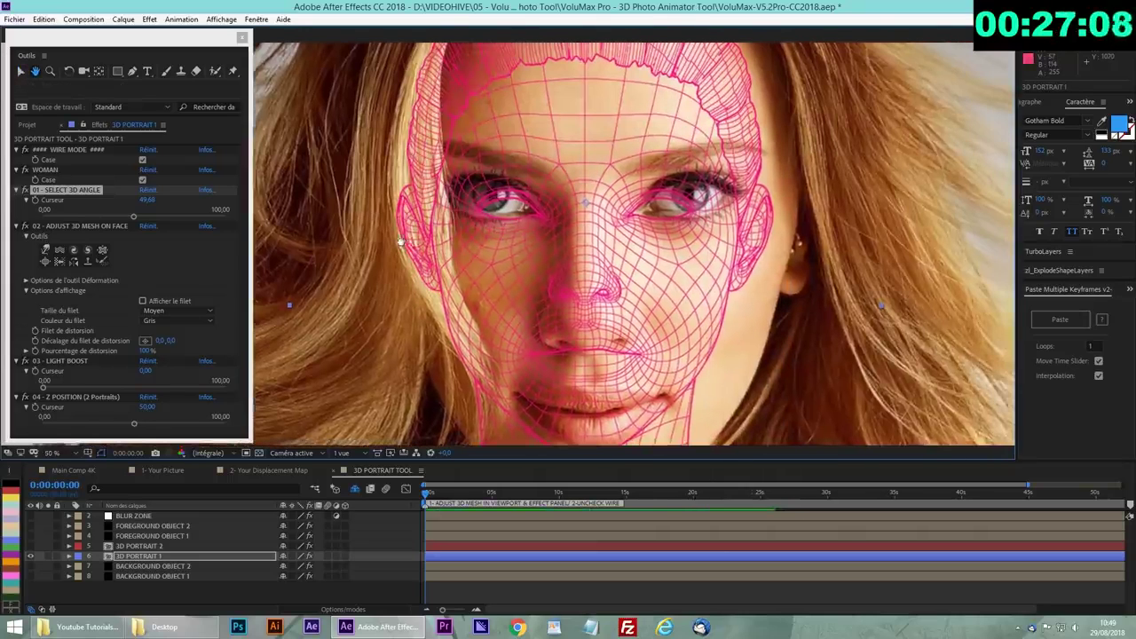
key(v)
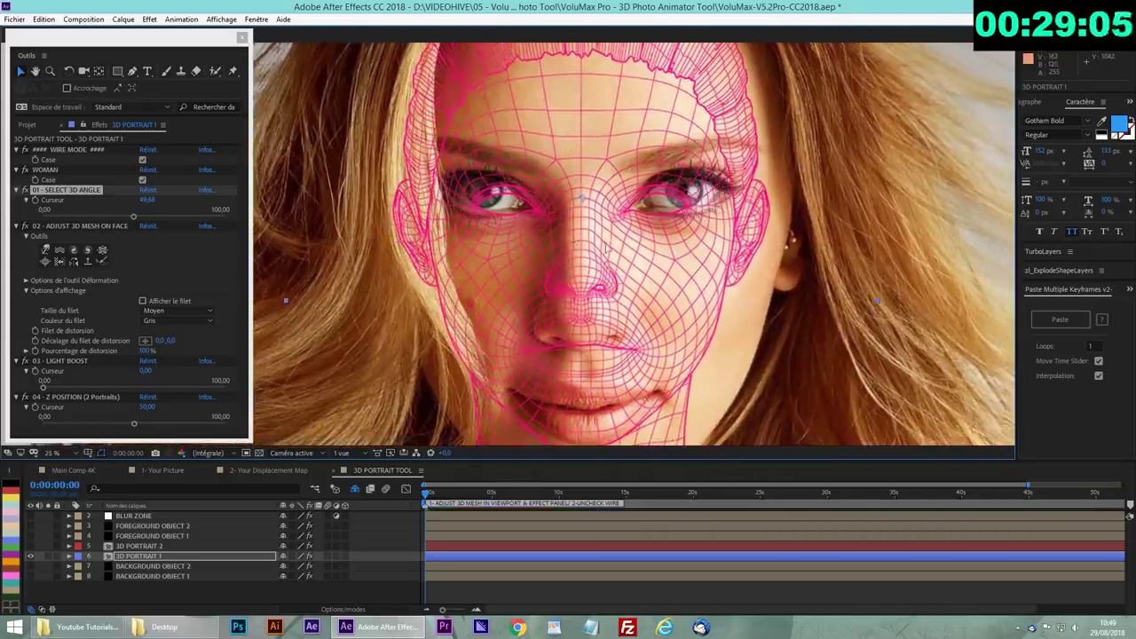
scroll(612, 248, down, 1)
drag(601, 351, 621, 387)
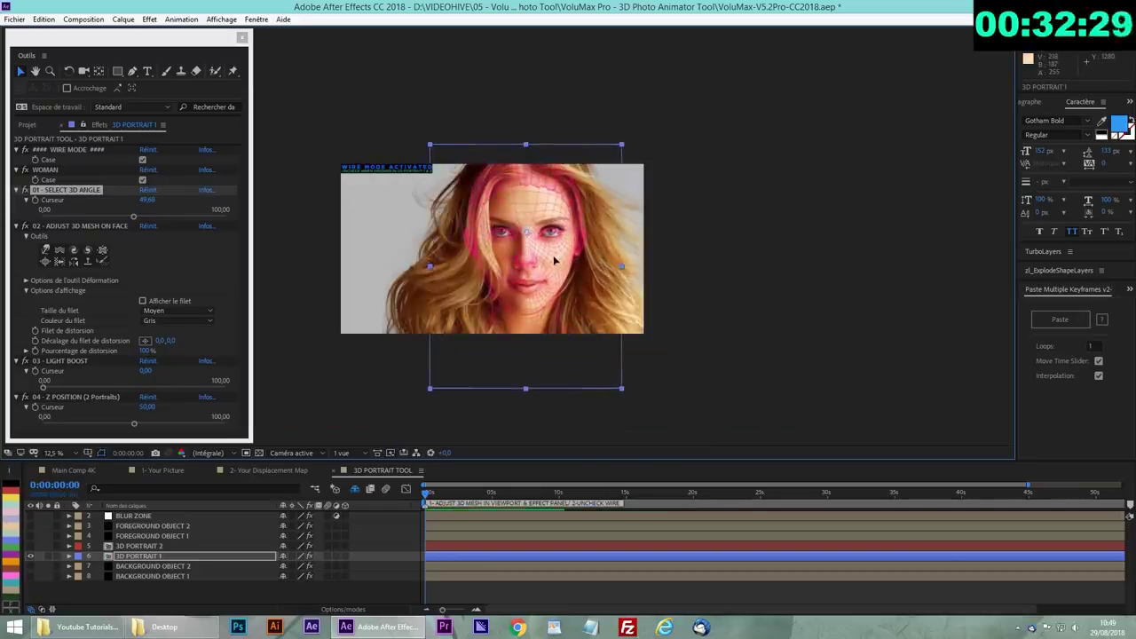
scroll(550, 253, up, 1)
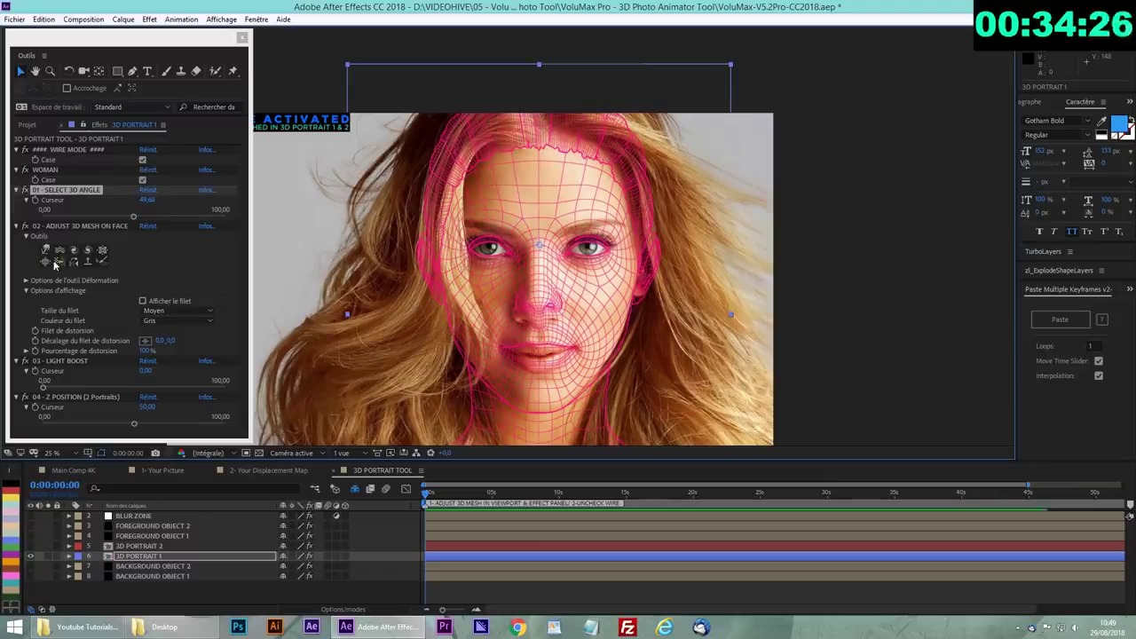
Warp the 3D mesh with the ADJUST 3D MESH ON FACE effect so it fits the nose and mouth.
click(55, 264)
key(h)
drag(623, 302, 661, 263)
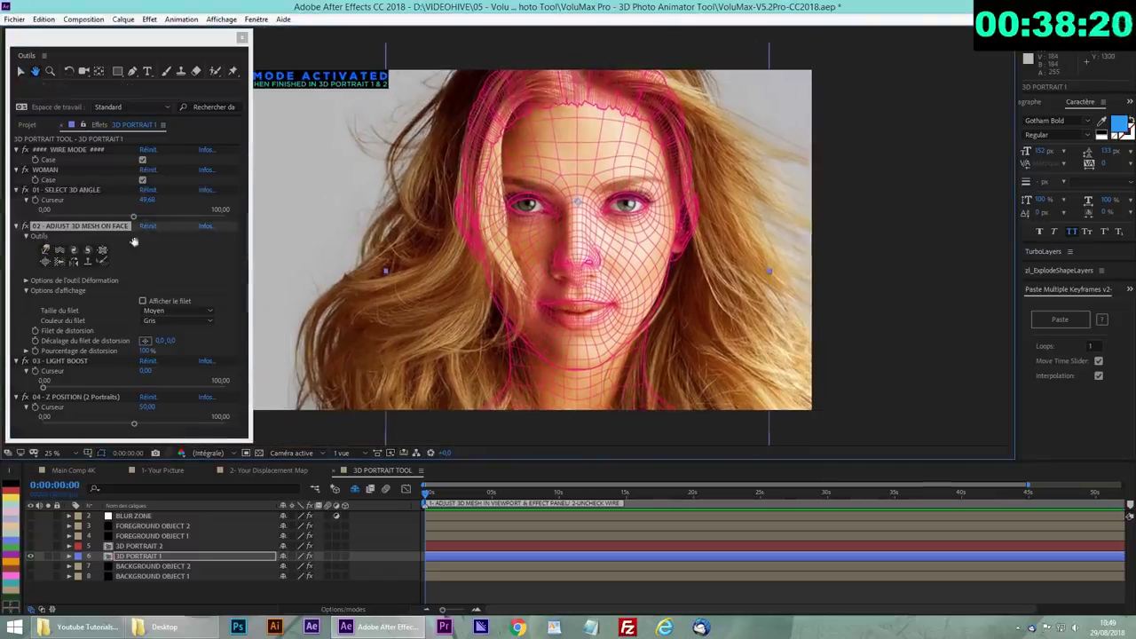
click(46, 250)
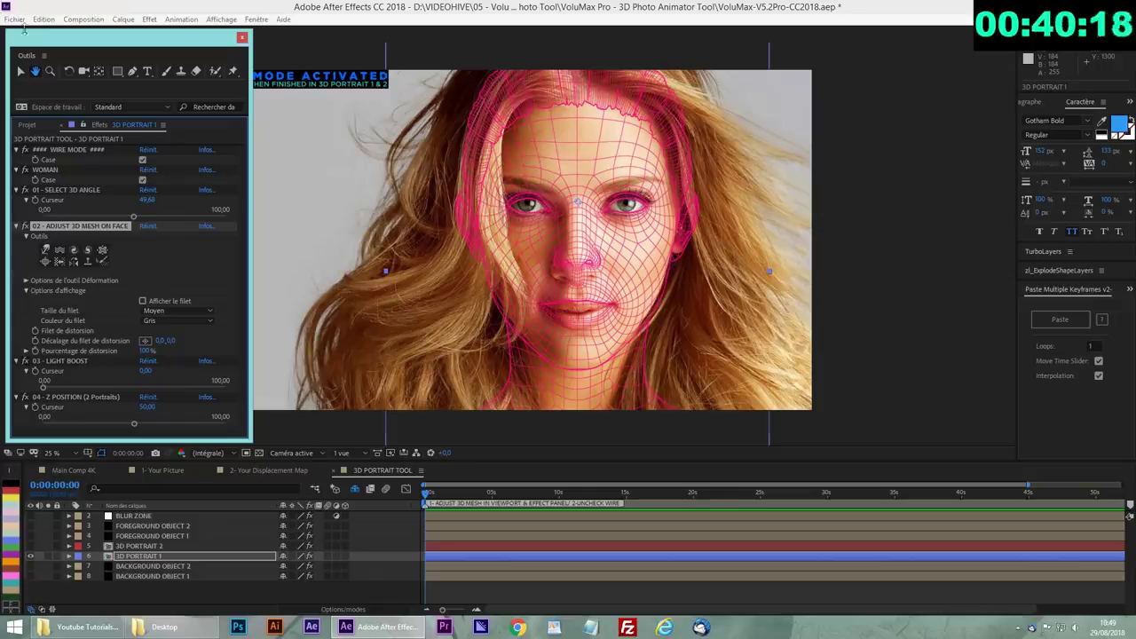
click(572, 266)
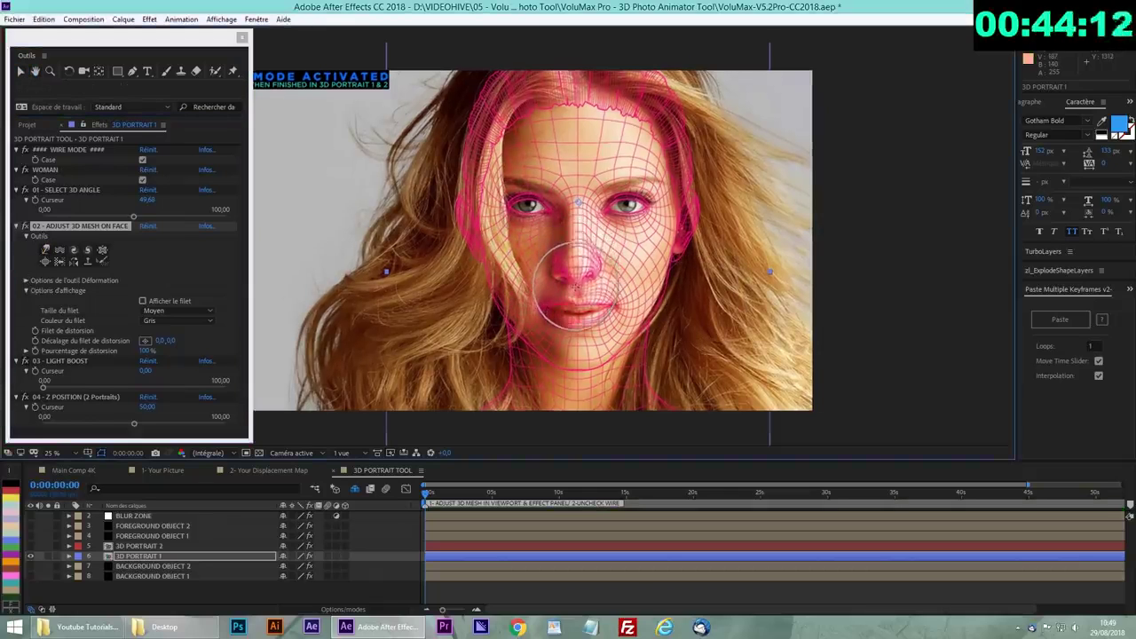
drag(575, 287, 568, 278)
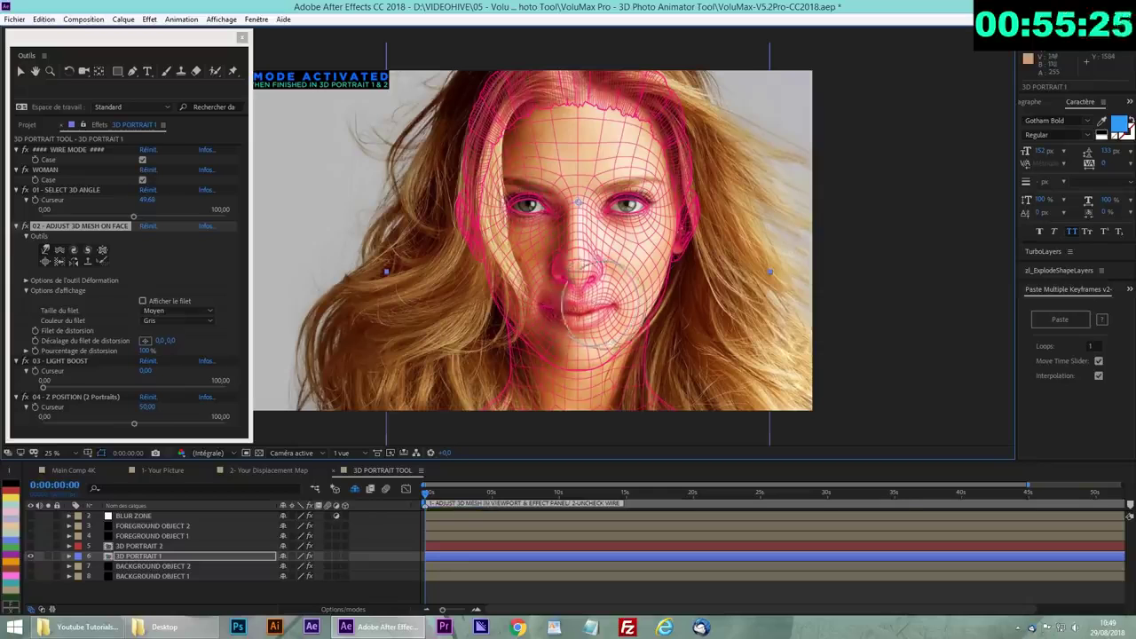
mouse_move(582, 315)
mouse_down()
mouse_move(521, 315)
mouse_move(530, 306)
mouse_up()
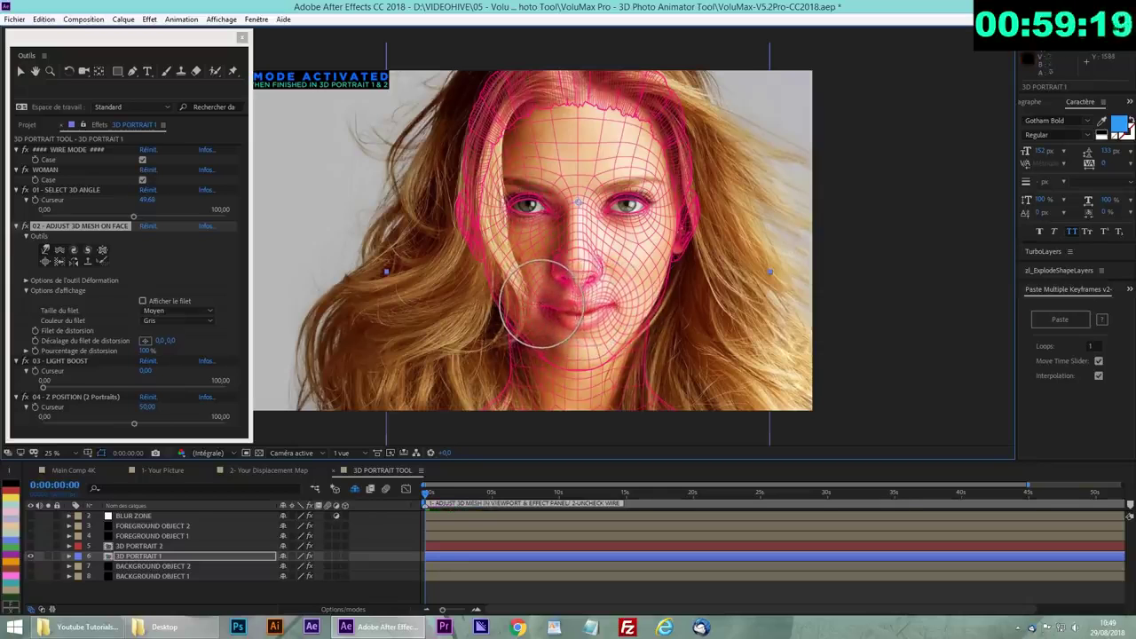
key(ctrl+z)
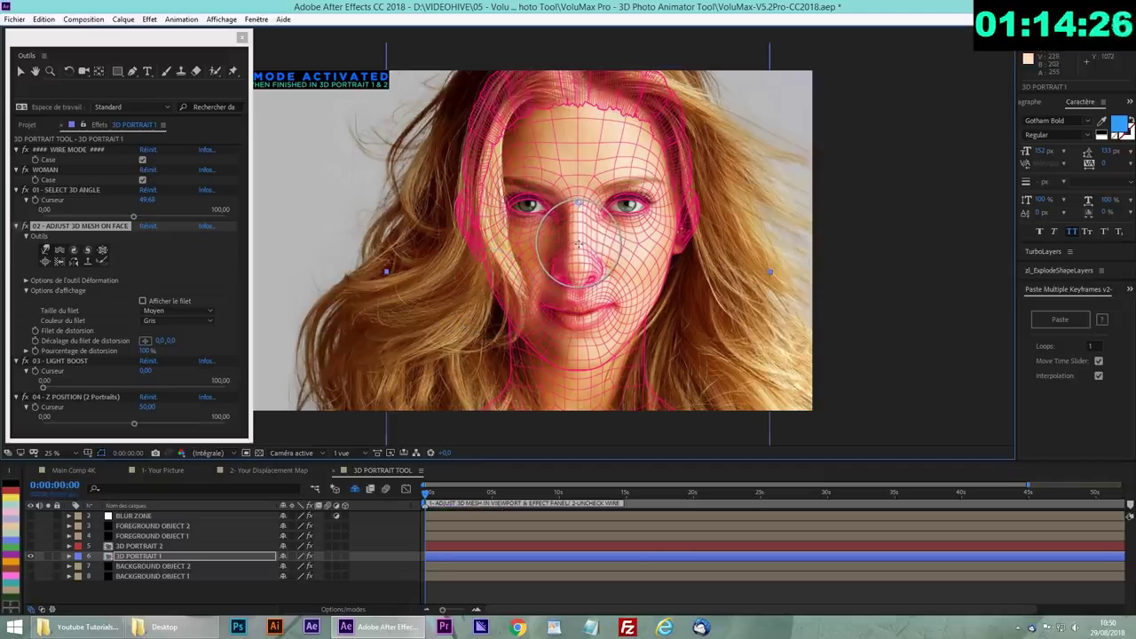
drag(578, 243, 579, 248)
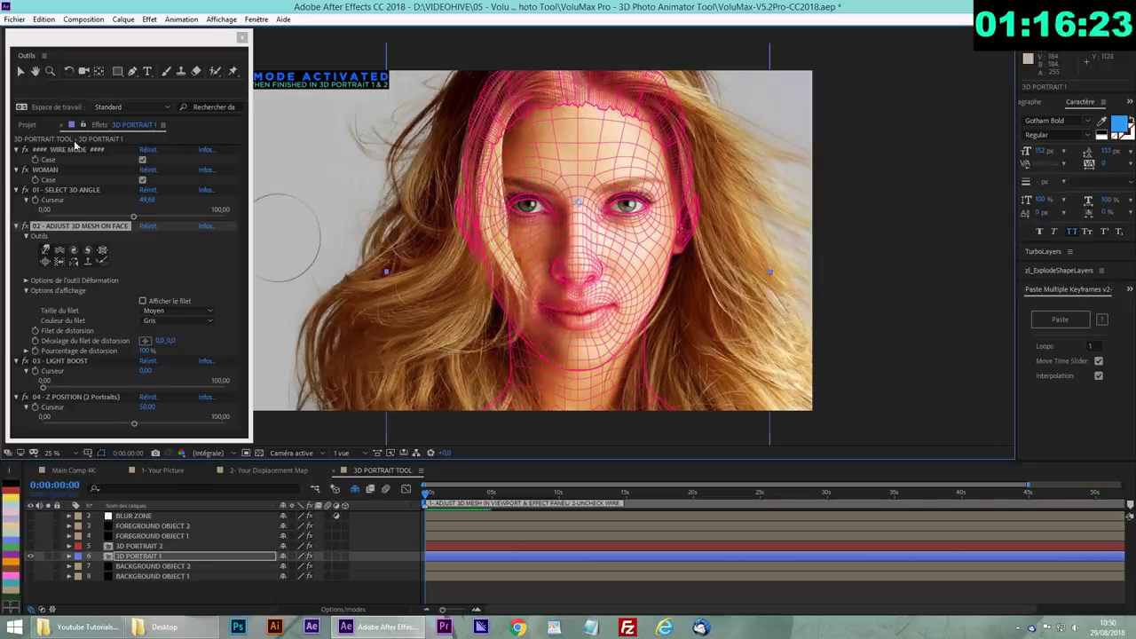
click(21, 72)
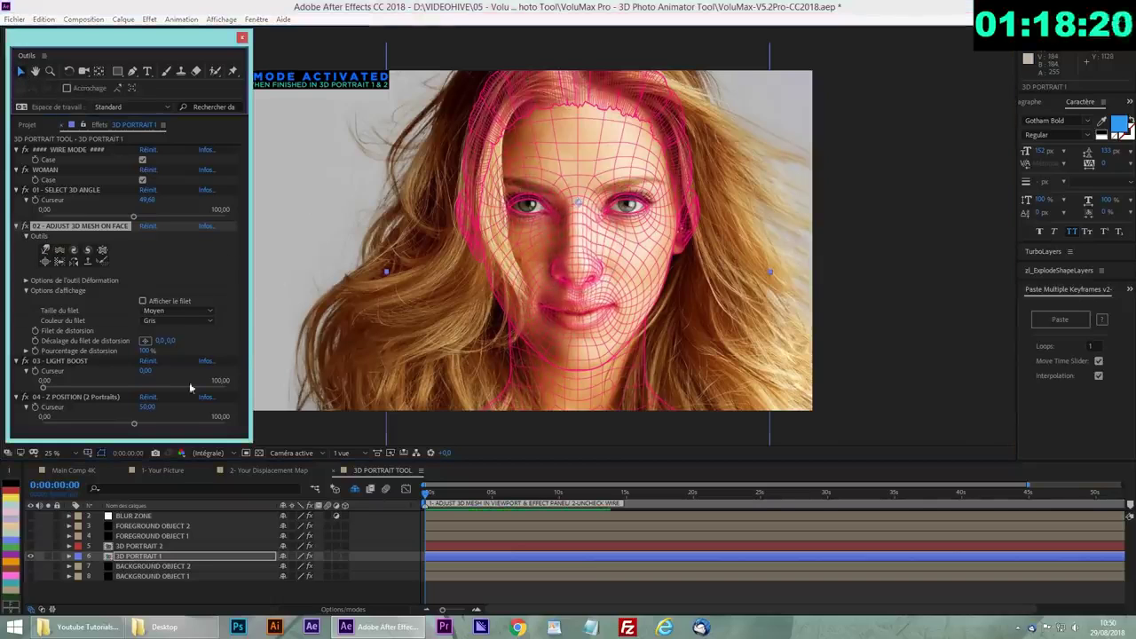
Turn off wire mode for 3D PORTRAIT 1 and preview the face's depth effect in Main Comp 4K.
click(68, 150)
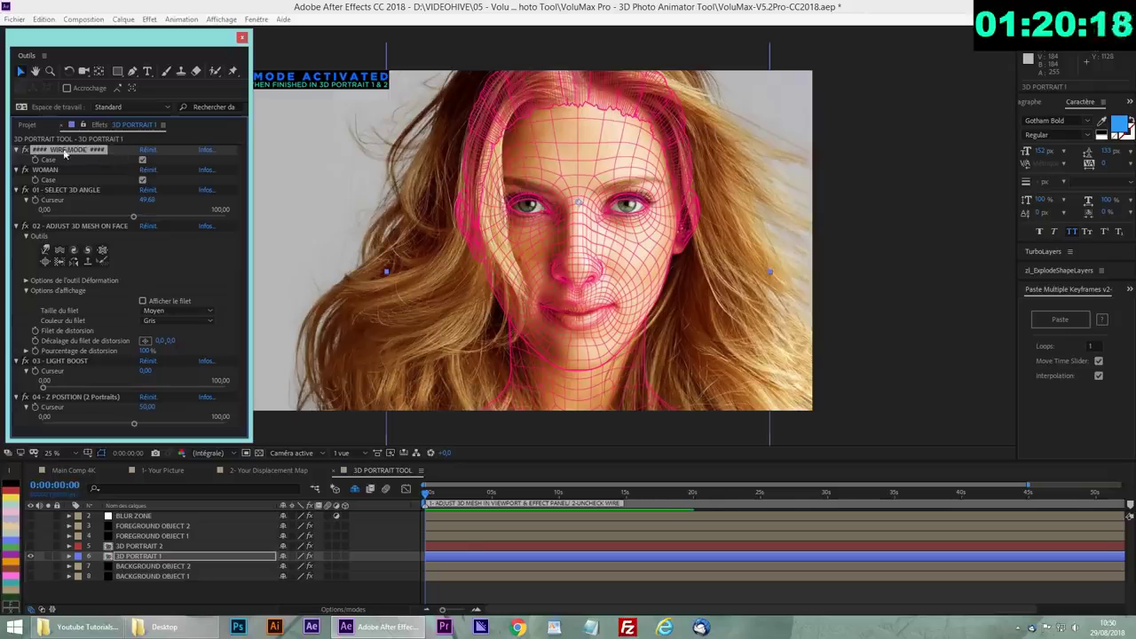
click(142, 161)
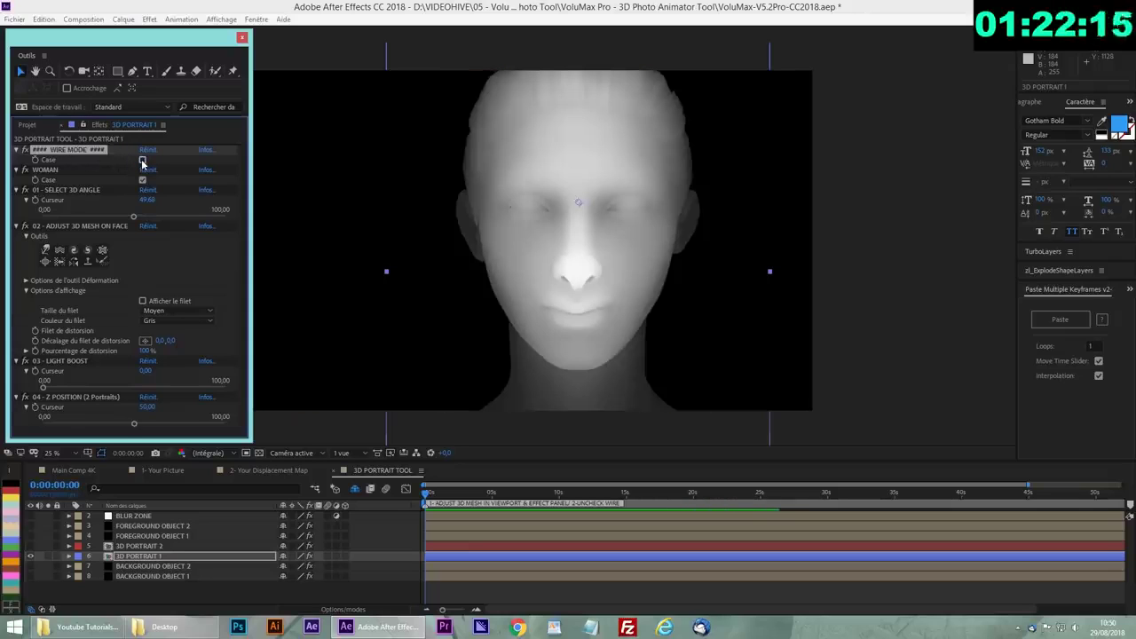
click(84, 472)
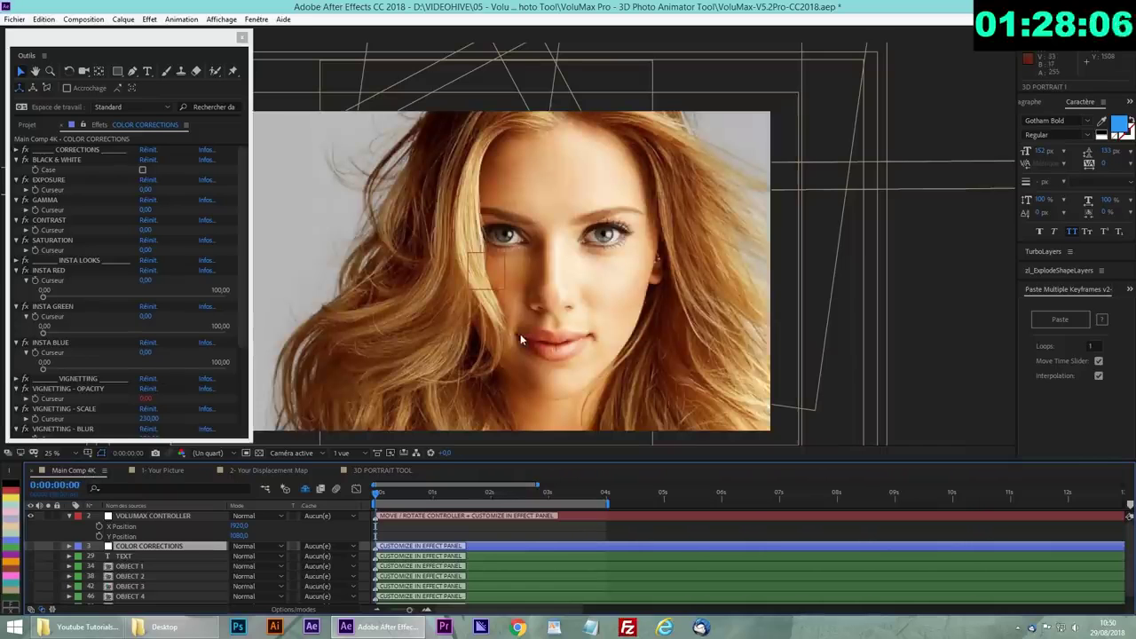
key(space)
drag(591, 266, 507, 253)
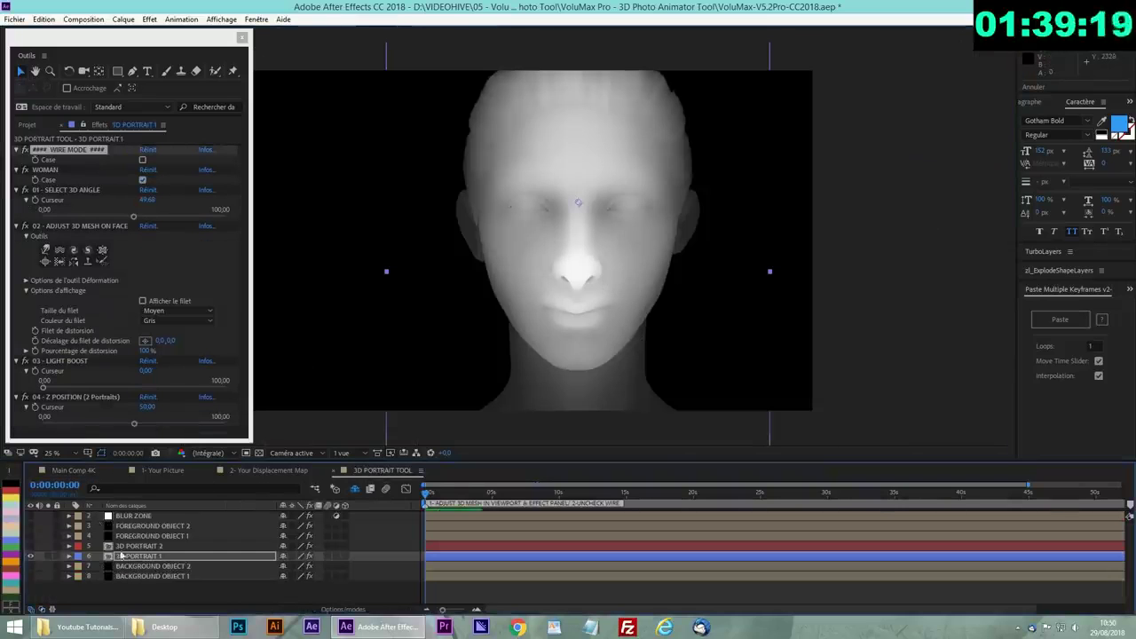
Turn wire mode back on for 3D PORTRAIT 1 and hide that layer to see the plain picture.
click(142, 160)
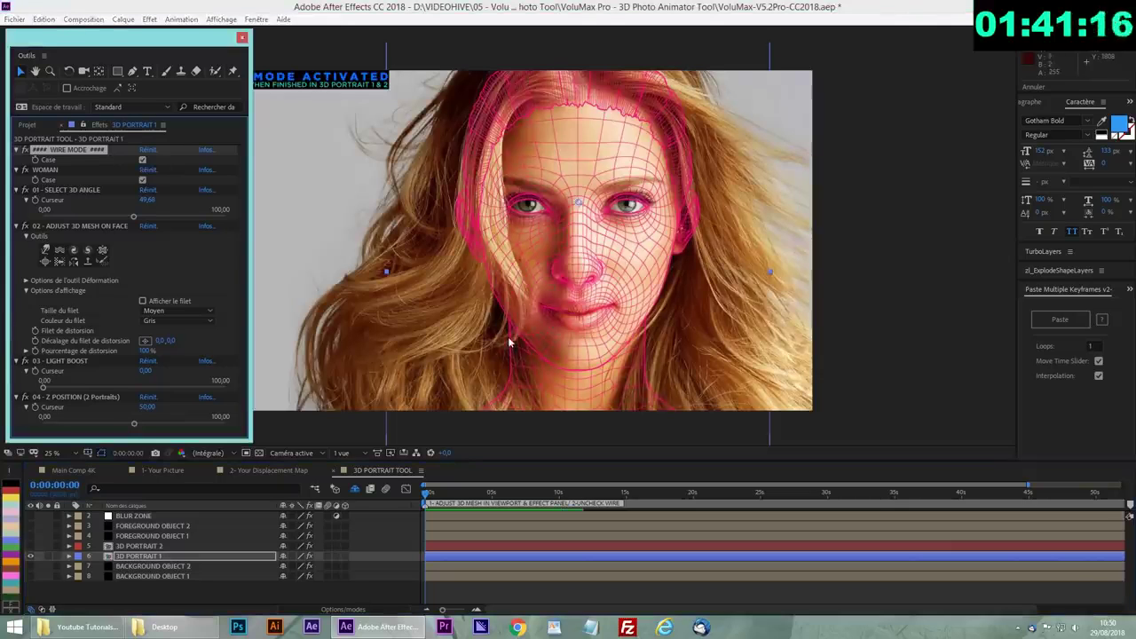
click(145, 576)
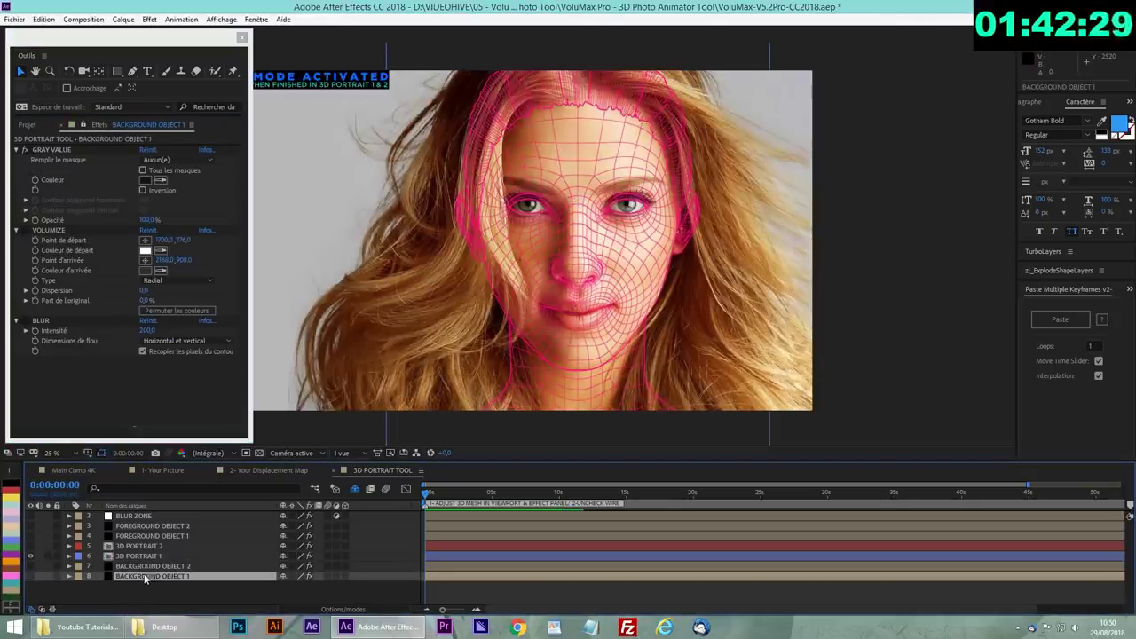
click(31, 556)
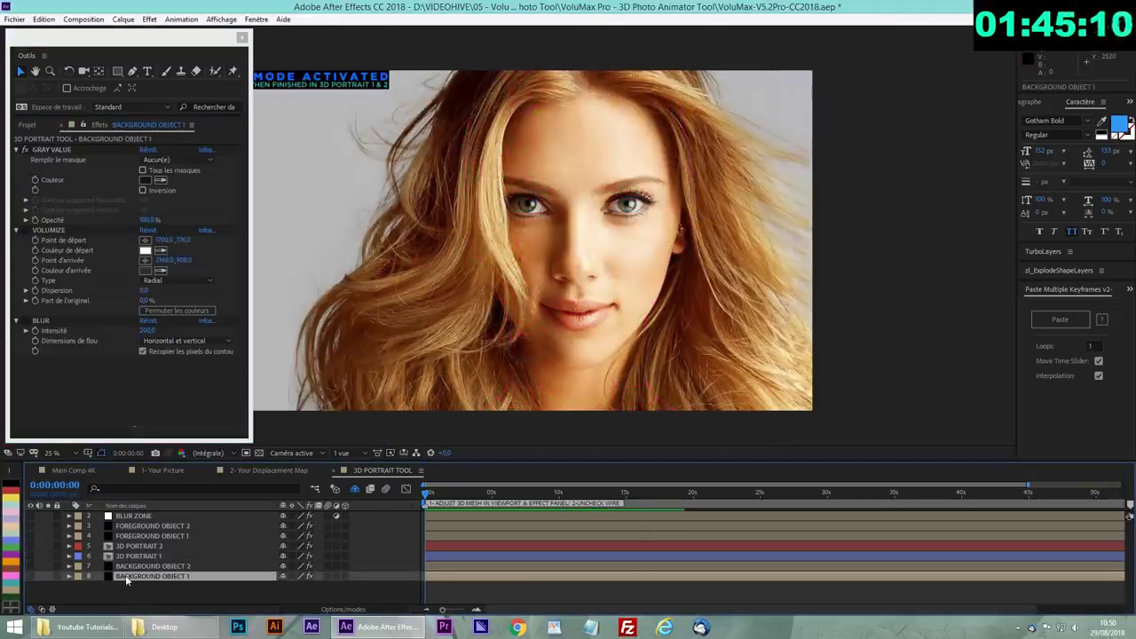
Start a RotoBezier Pen mask on BACKGROUND OBJECT 1 along the hair's left outer edge, continuing outside the picture below the woman.
click(147, 536)
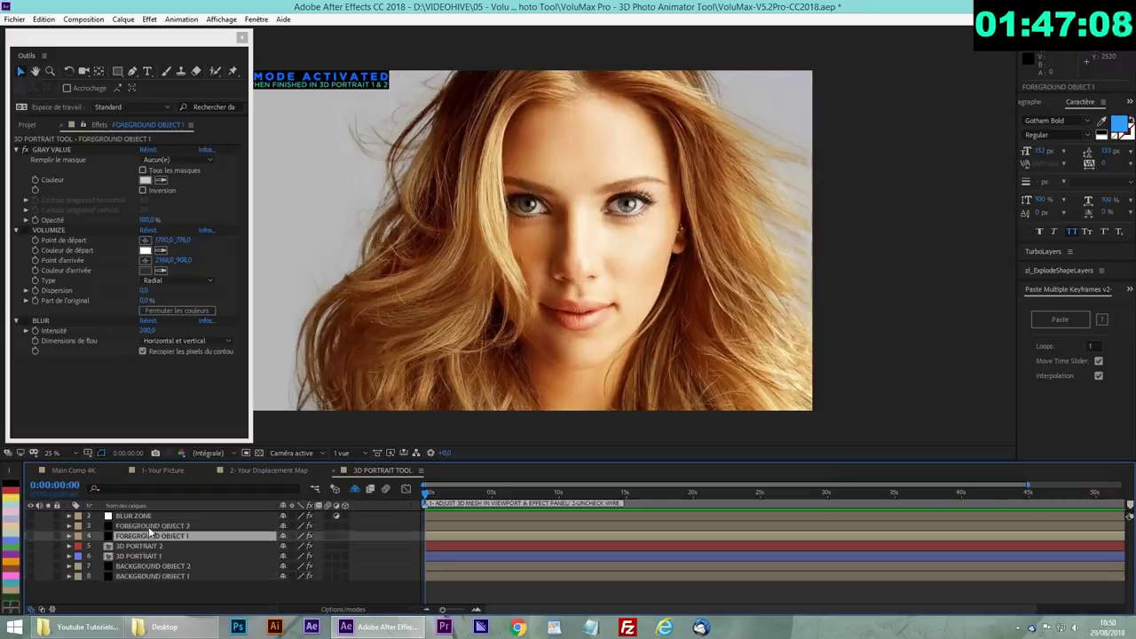
click(145, 527)
click(143, 575)
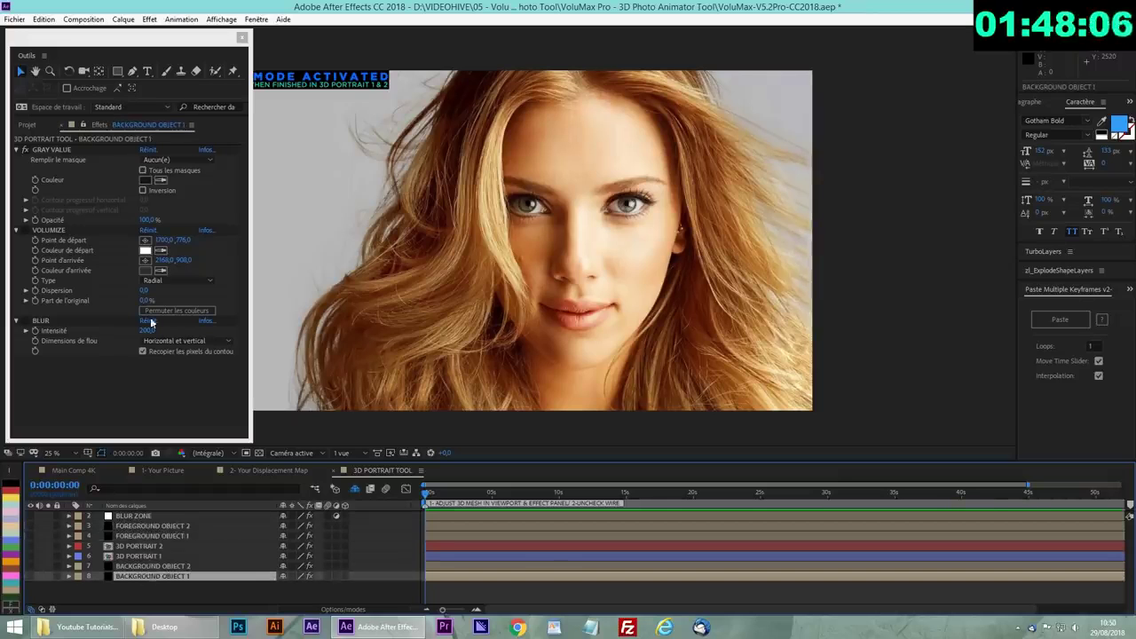
click(132, 71)
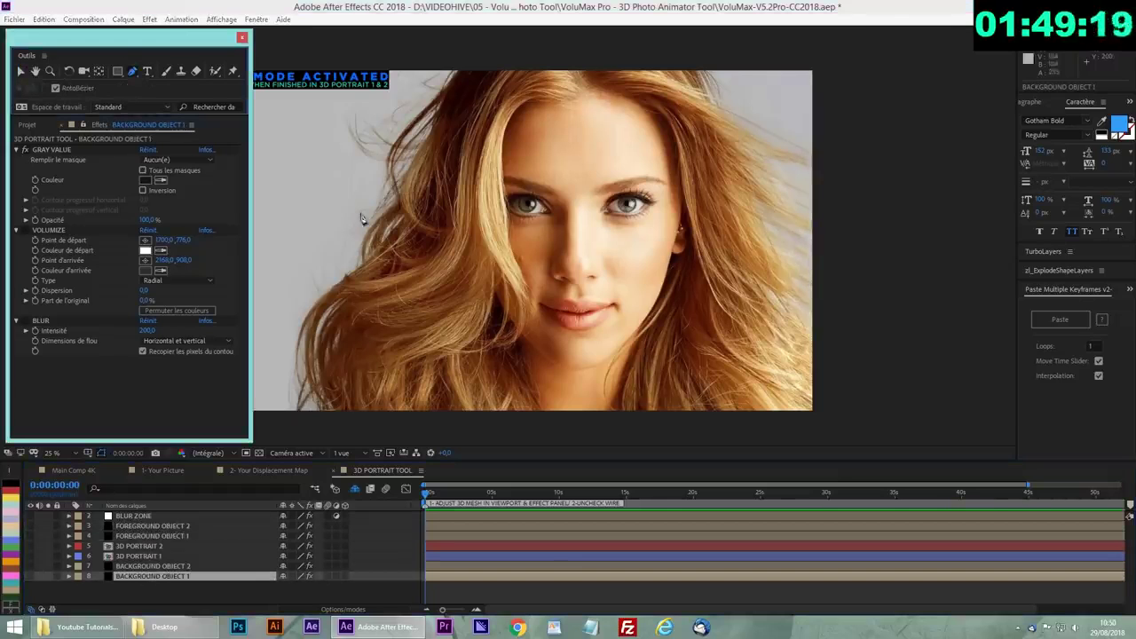
click(461, 70)
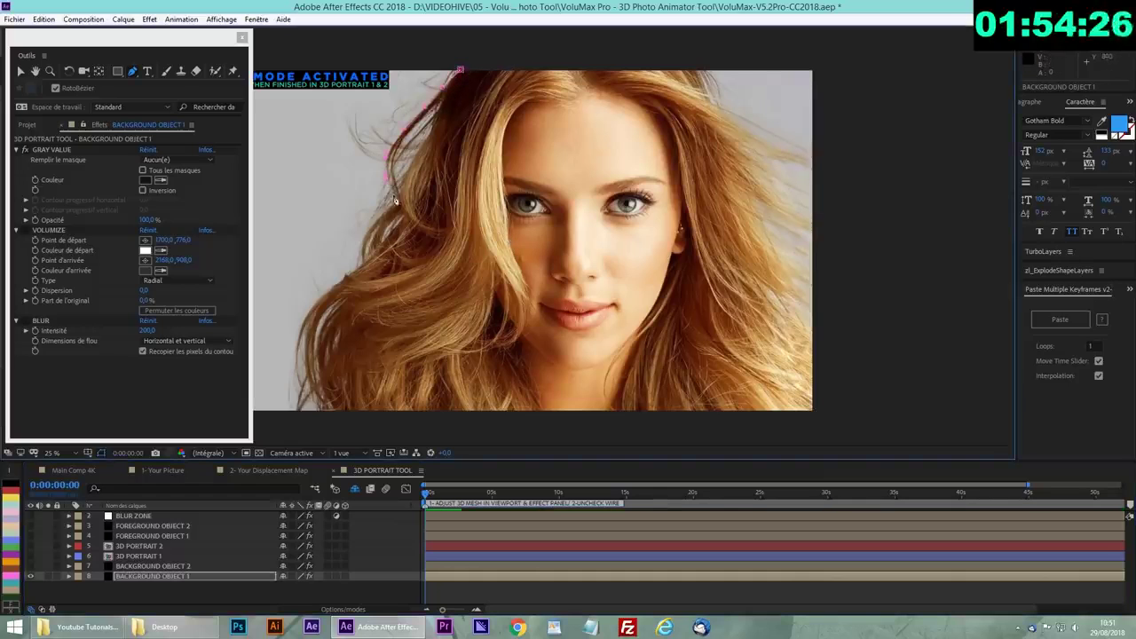
click(372, 223)
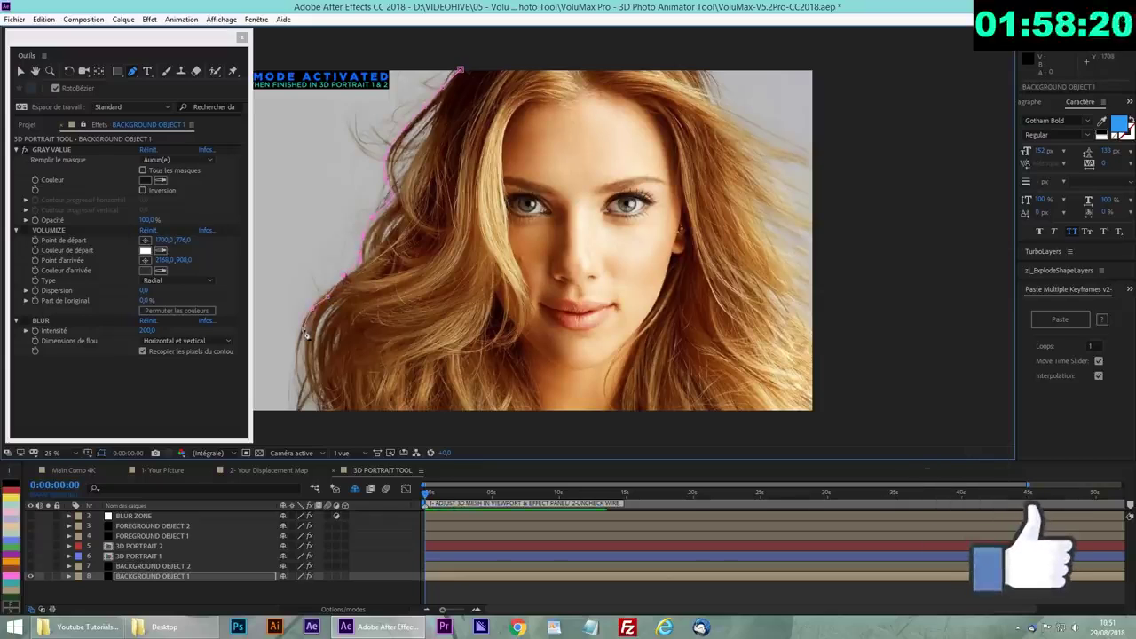
click(340, 427)
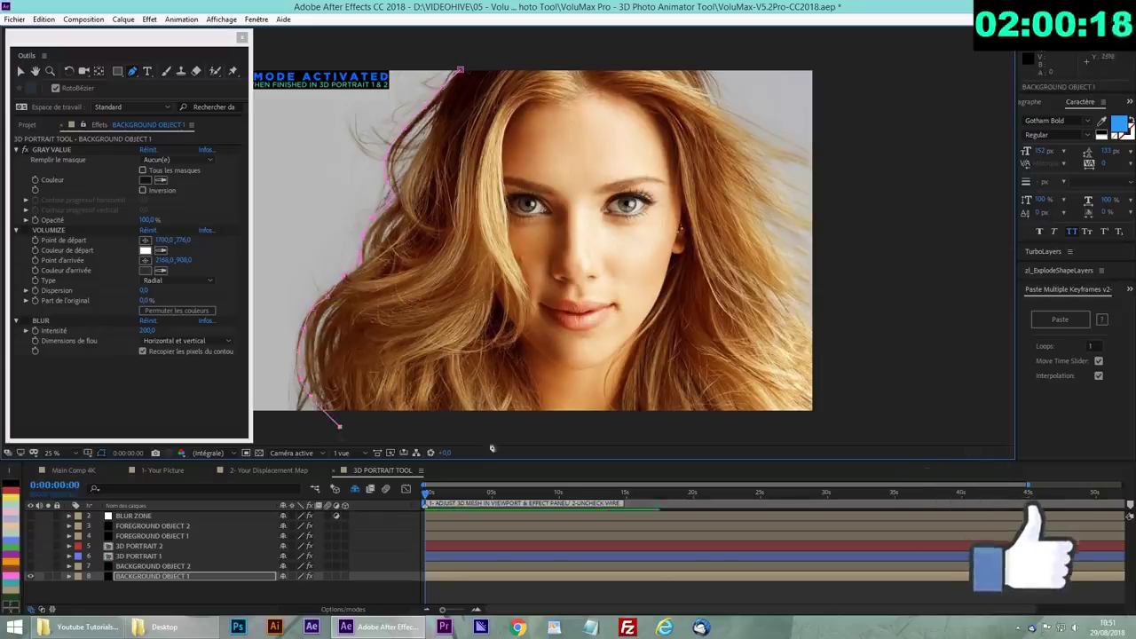
click(518, 440)
click(776, 437)
click(847, 424)
click(837, 337)
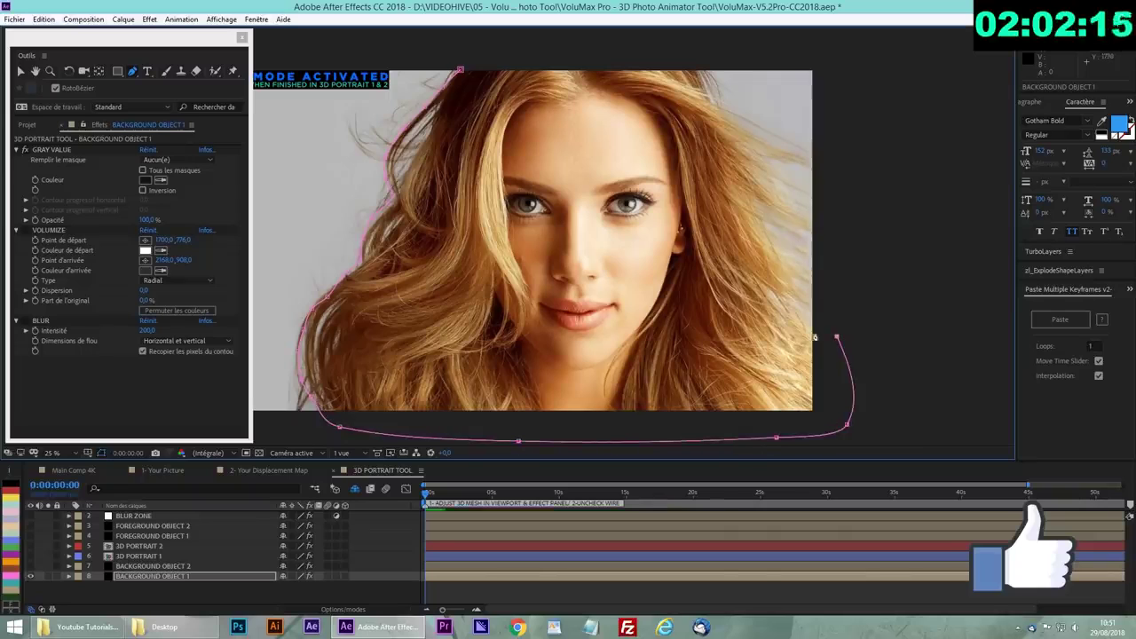
Continue the BACKGROUND OBJECT 1 mask up the hair's right outer edge and close it above the head.
click(784, 283)
click(756, 220)
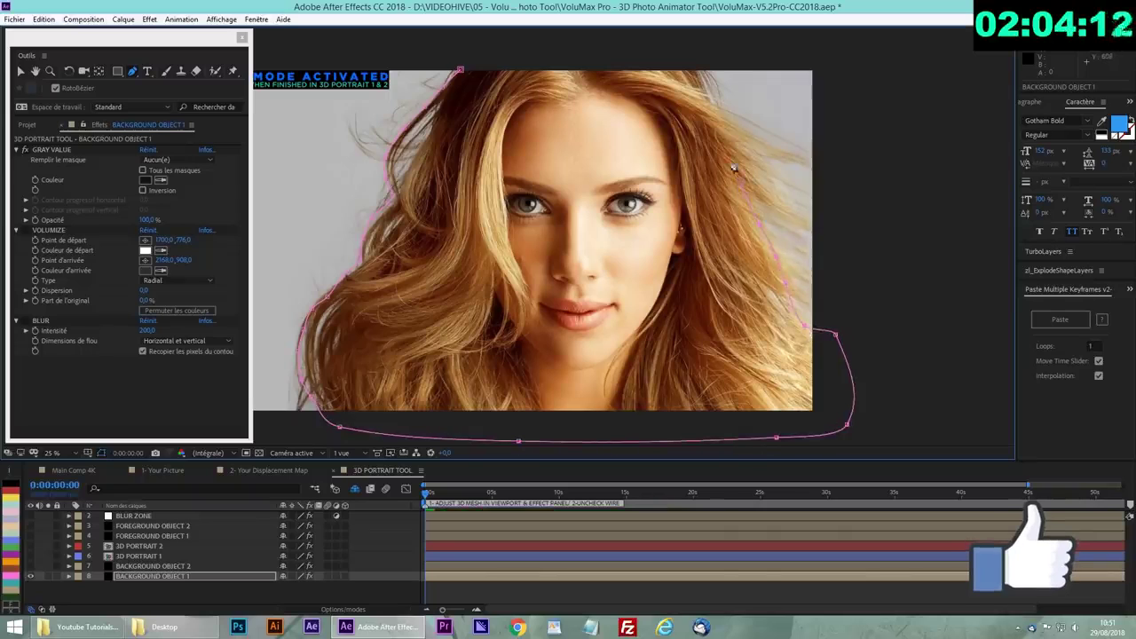
click(739, 181)
click(721, 142)
click(691, 68)
click(666, 53)
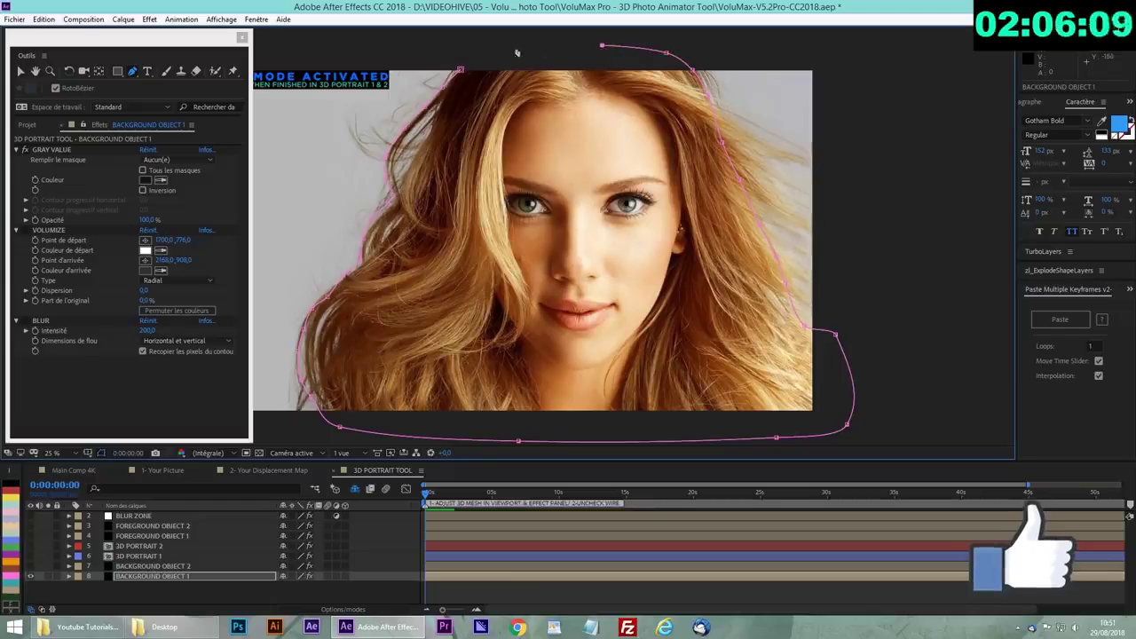
click(602, 45)
click(504, 47)
click(459, 69)
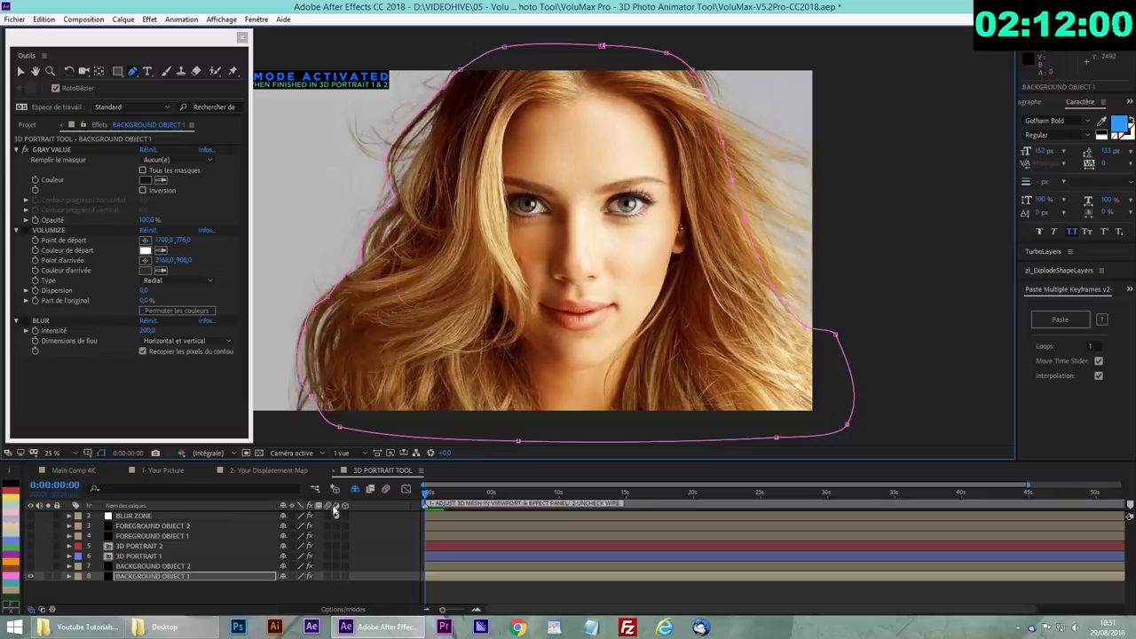
Start a Pen mask on FOREGROUND OBJECT 1 from above the head, tracing the front section of hair on the left down around its curl.
click(133, 537)
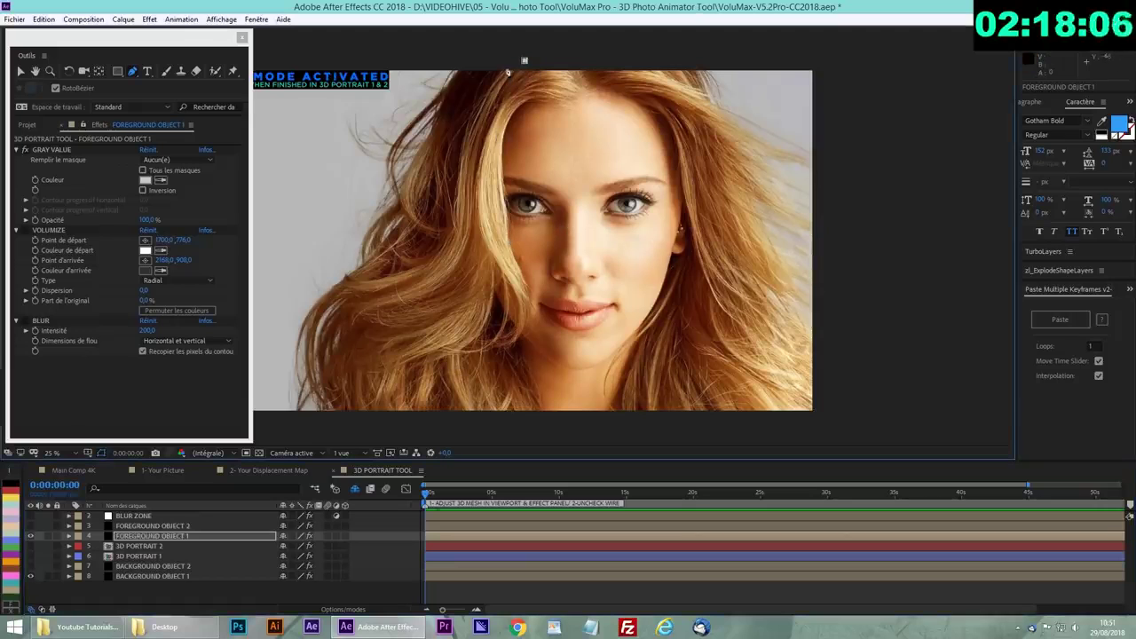
drag(504, 71, 524, 60)
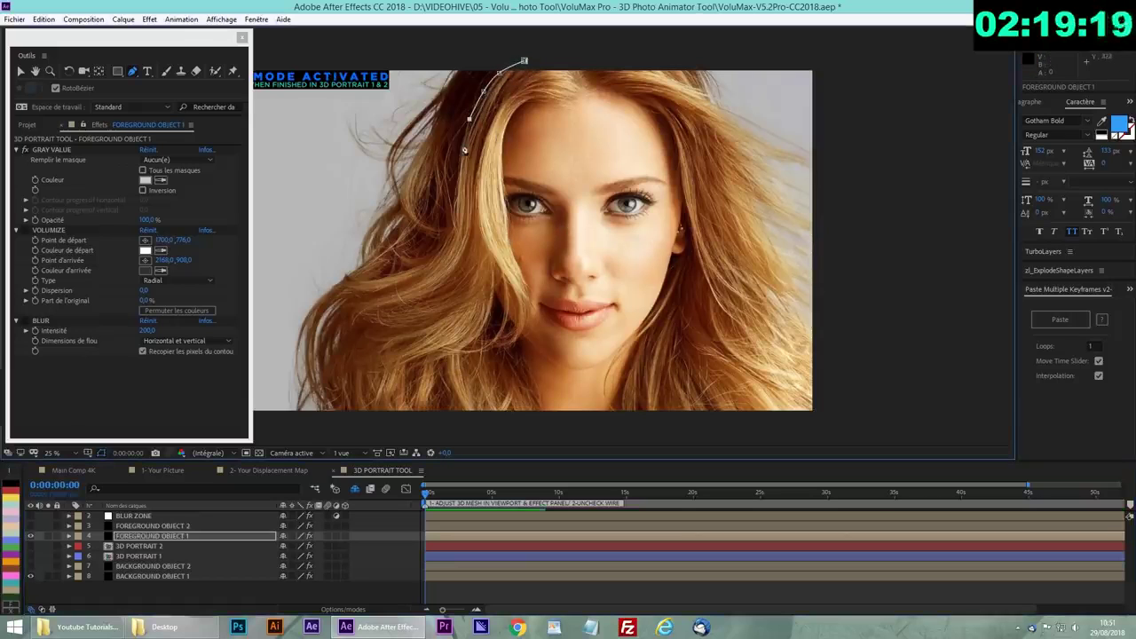
click(461, 151)
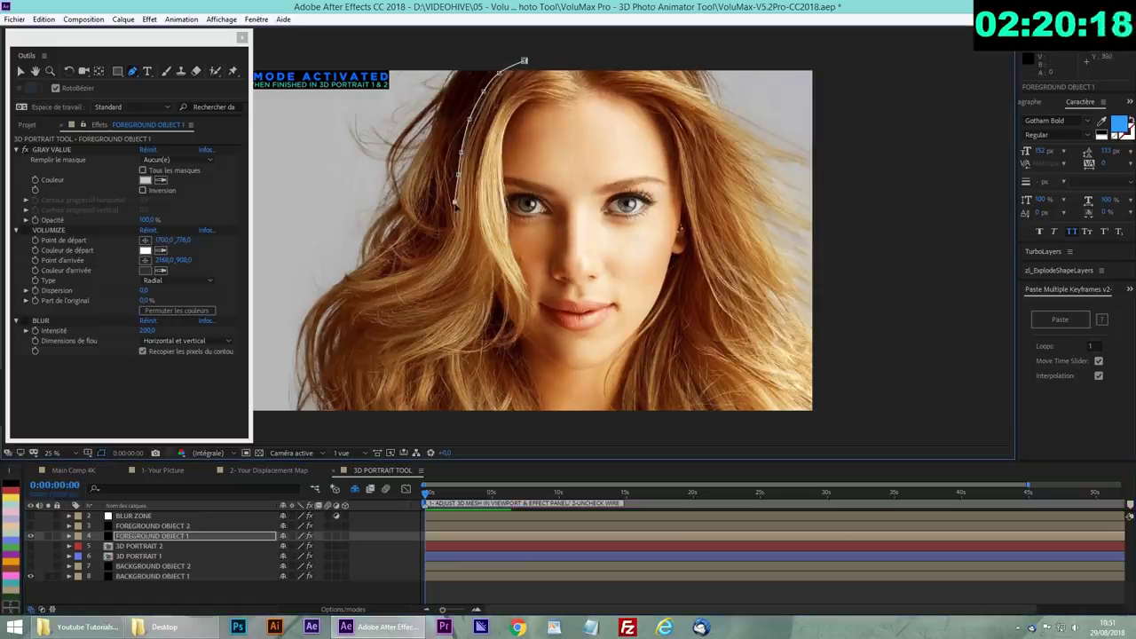
click(449, 235)
click(432, 257)
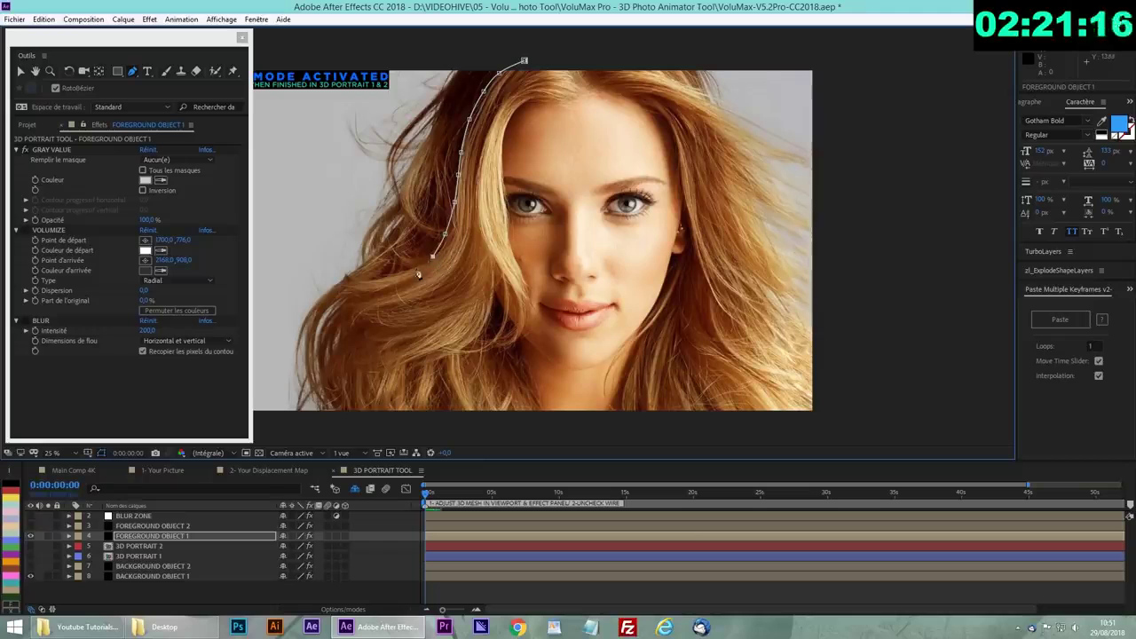
click(414, 268)
click(390, 275)
click(344, 304)
click(358, 336)
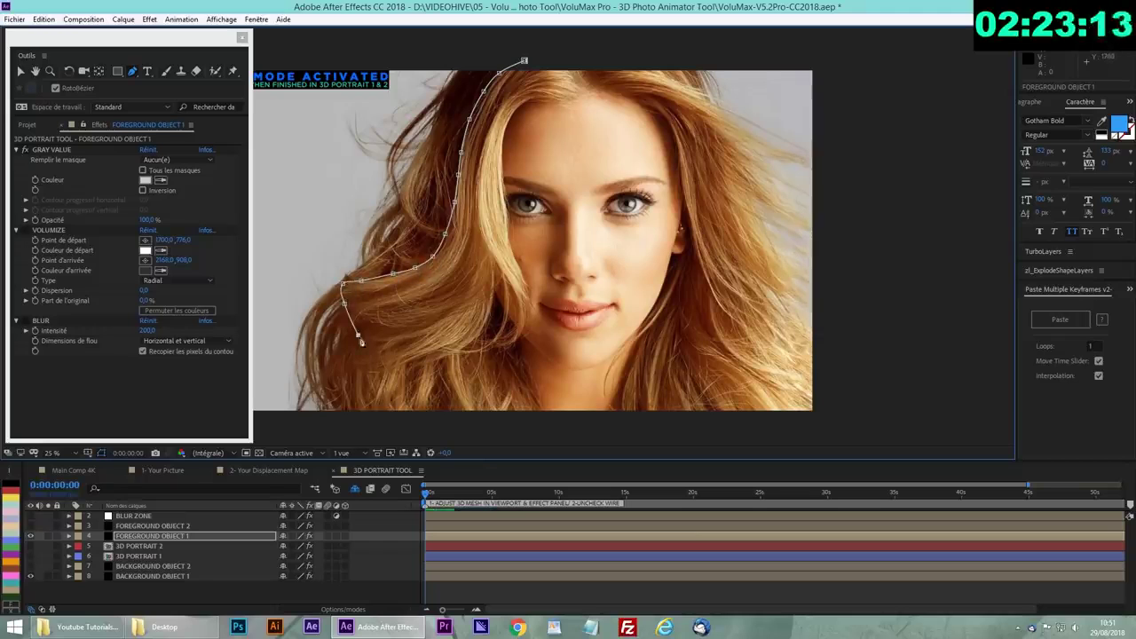
click(388, 365)
click(455, 354)
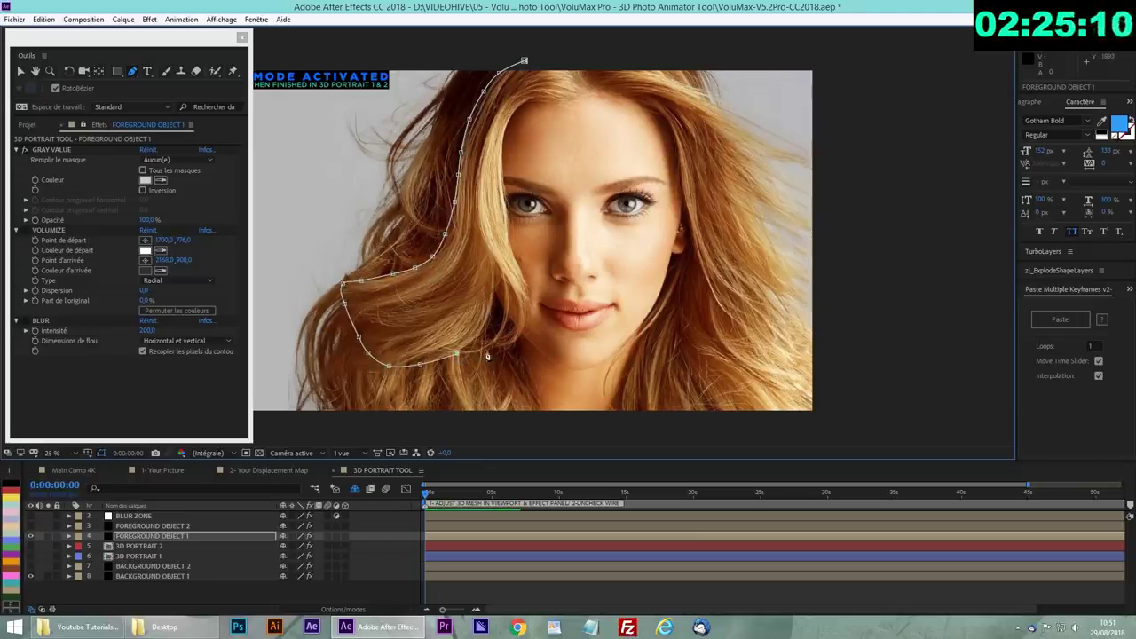
click(491, 322)
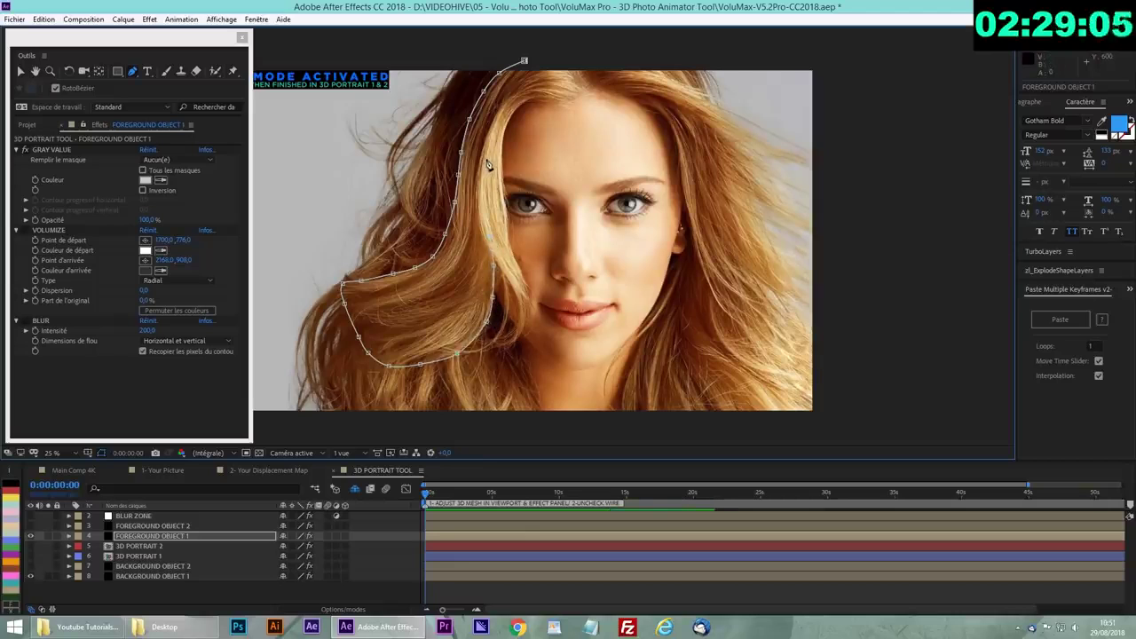
Continue the FOREGROUND OBJECT 1 mask along the hairline and around the hair on the right, closing it above the head.
click(552, 87)
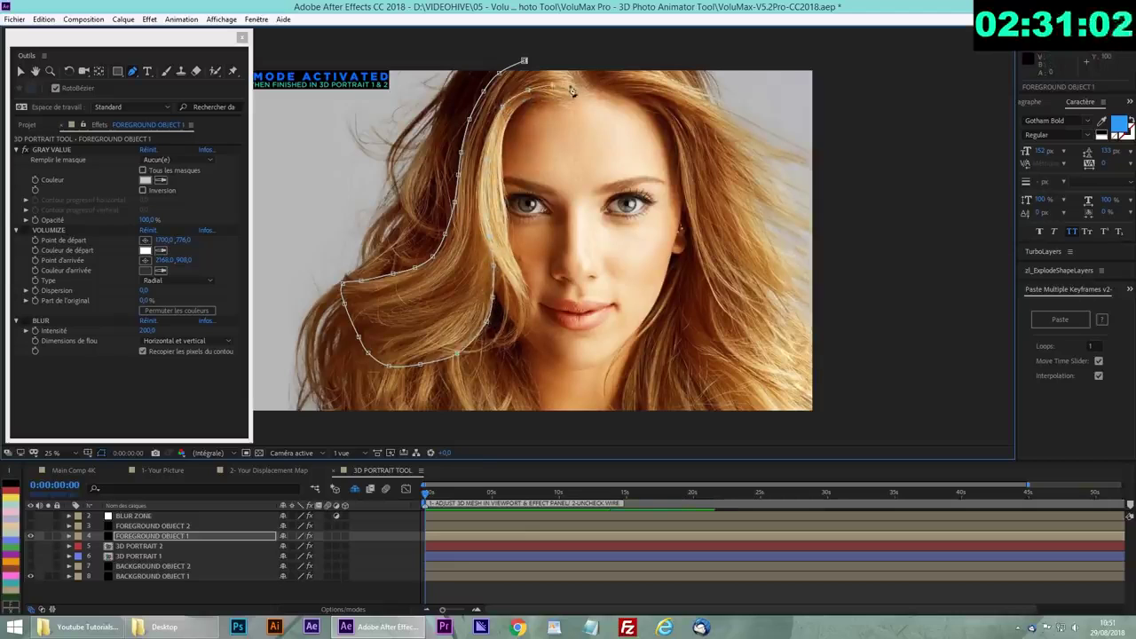
click(631, 95)
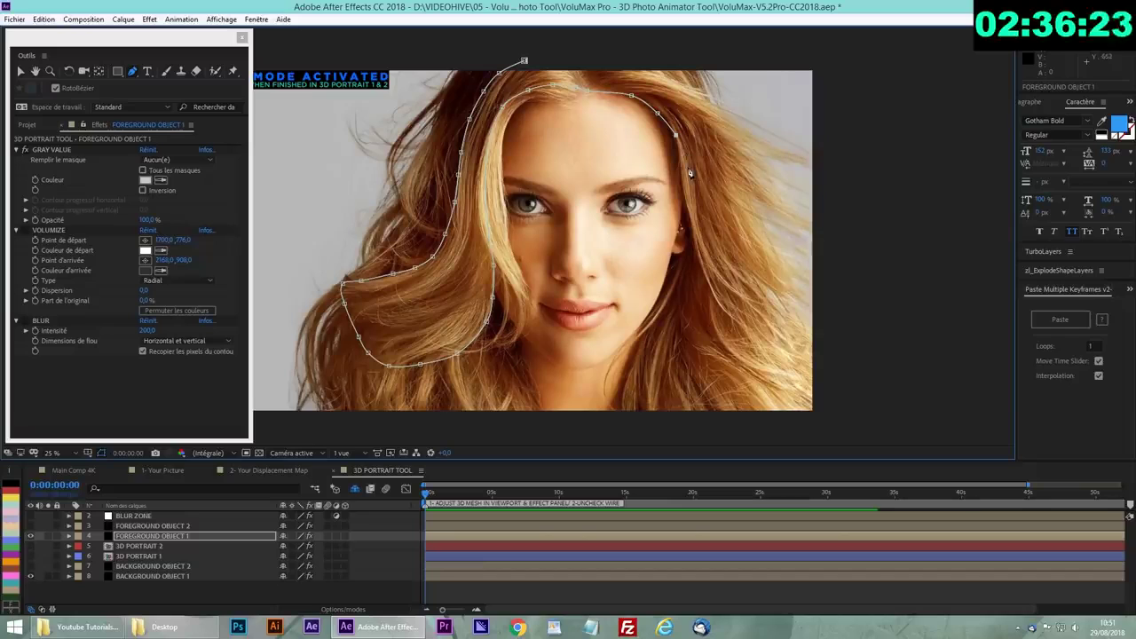
click(686, 176)
click(684, 274)
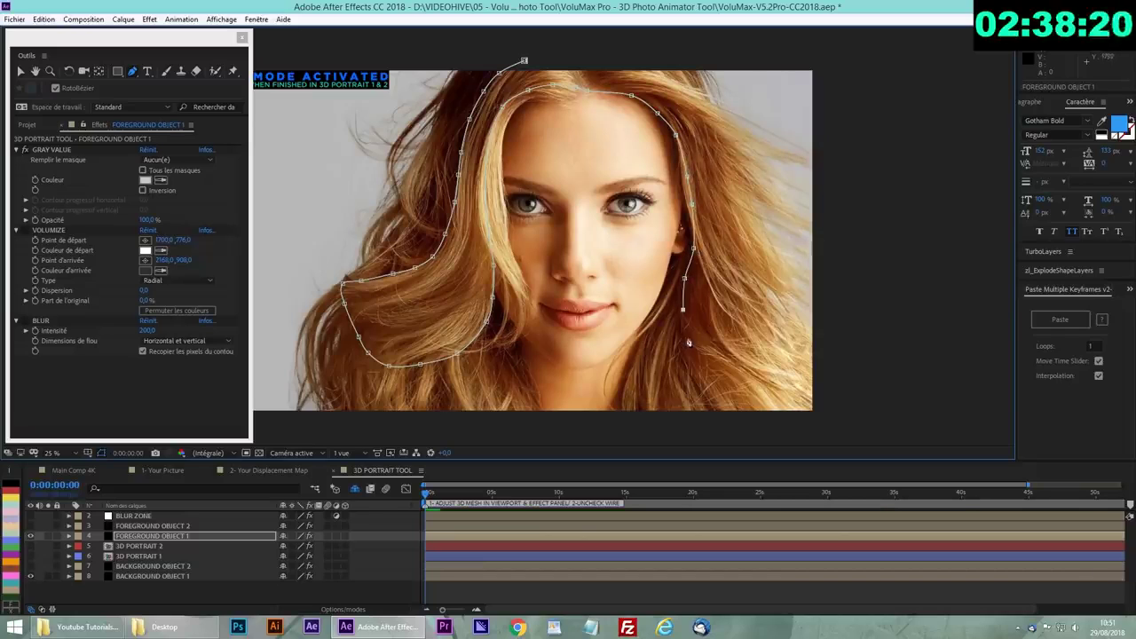
click(686, 339)
click(708, 365)
click(825, 402)
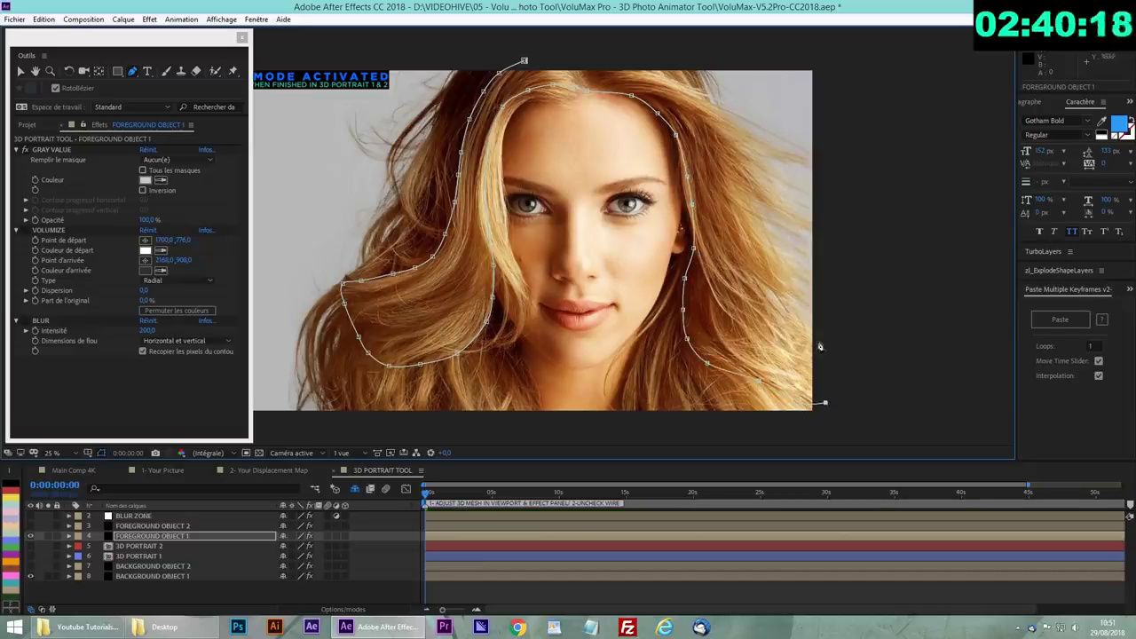
click(817, 338)
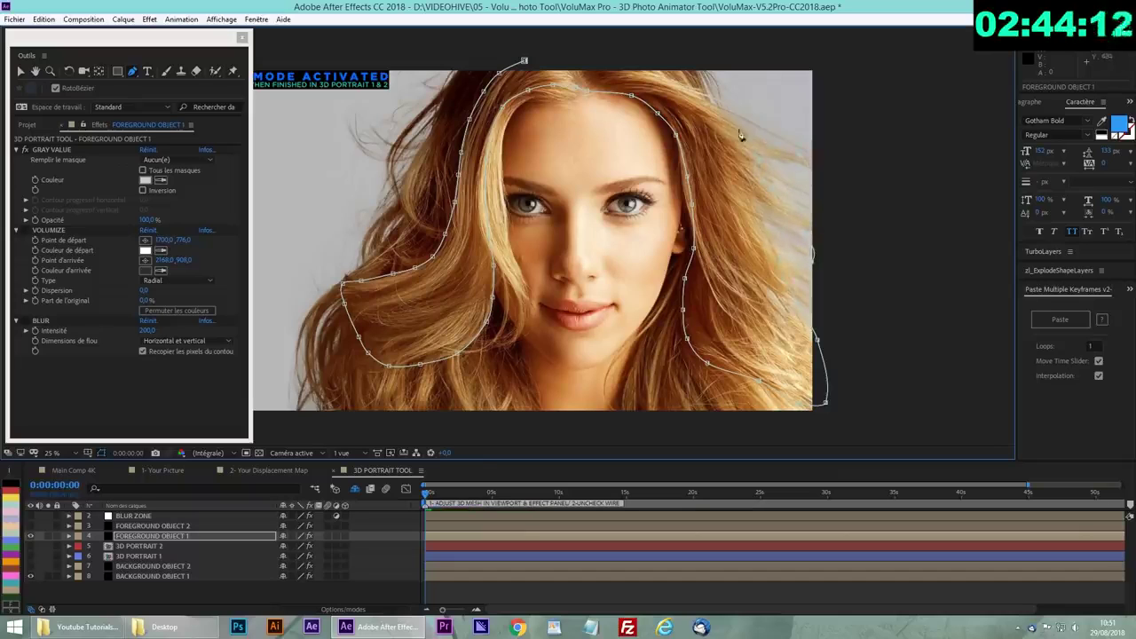
click(619, 66)
click(581, 65)
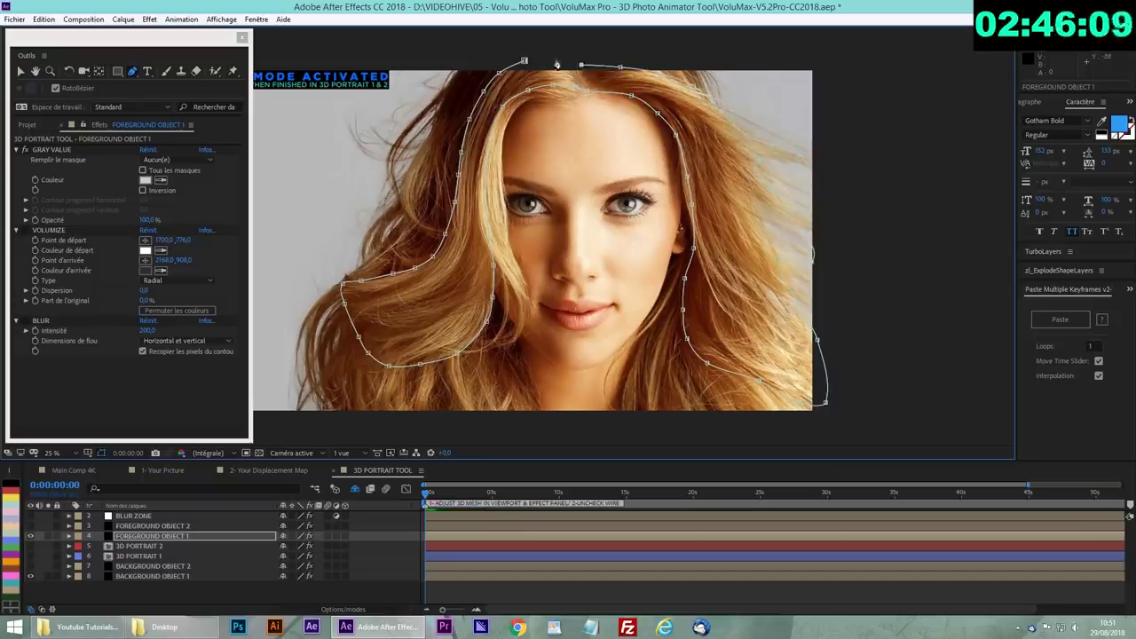
click(524, 62)
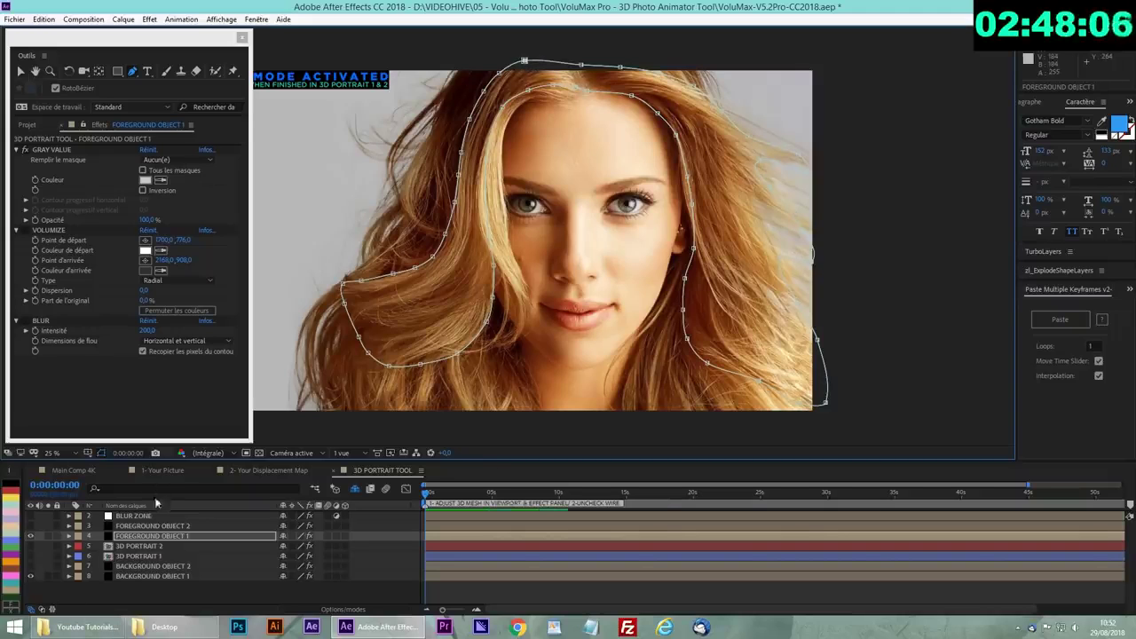
Start a Pen mask on FOREGROUND OBJECT 2 at the hair parting, outlining the light strand beside the left cheek and its curled tips.
click(42, 527)
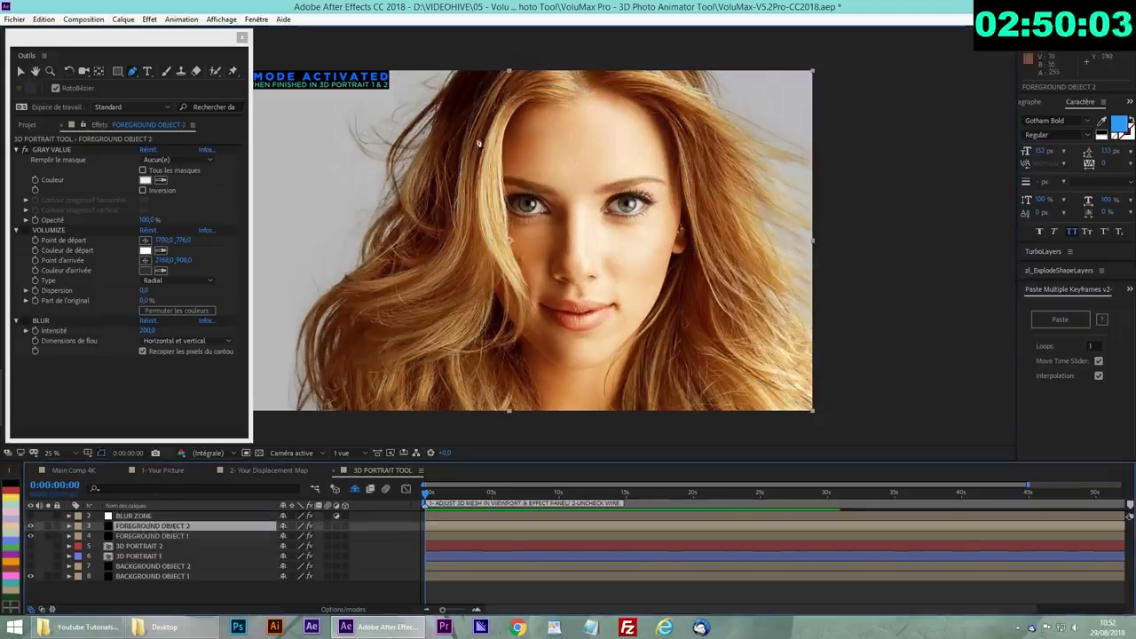
click(572, 101)
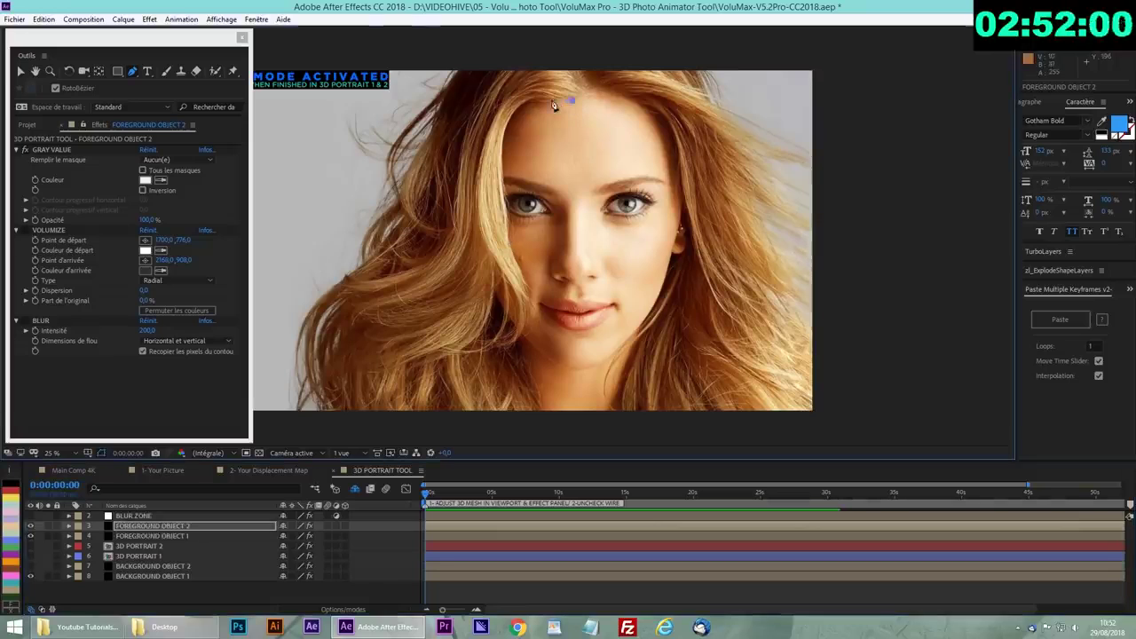
click(551, 100)
click(518, 107)
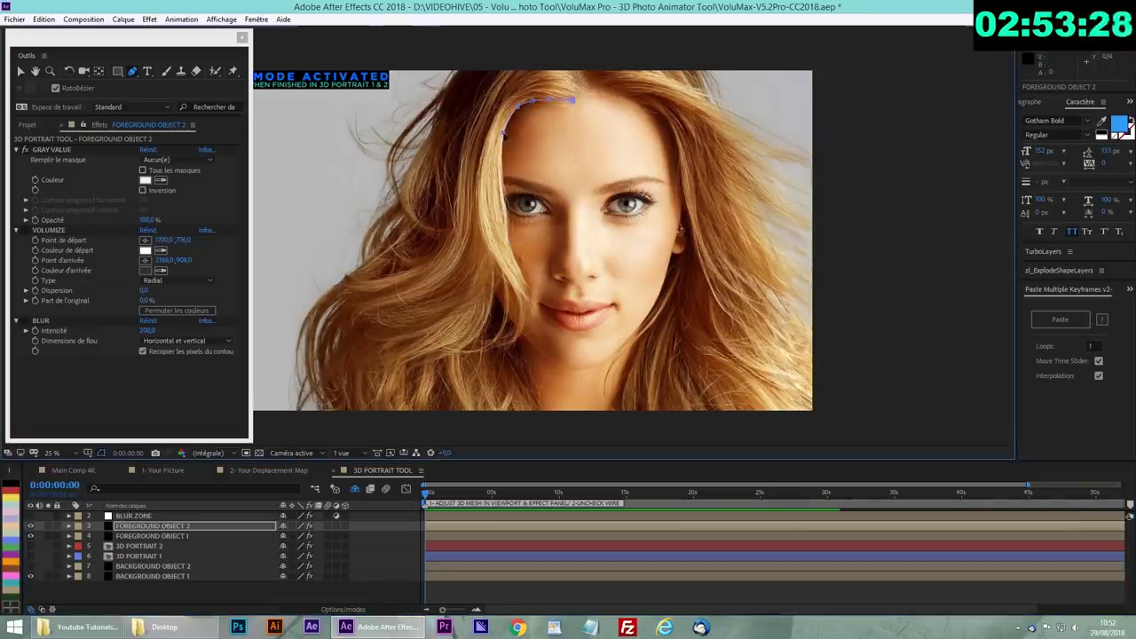
click(500, 155)
click(505, 196)
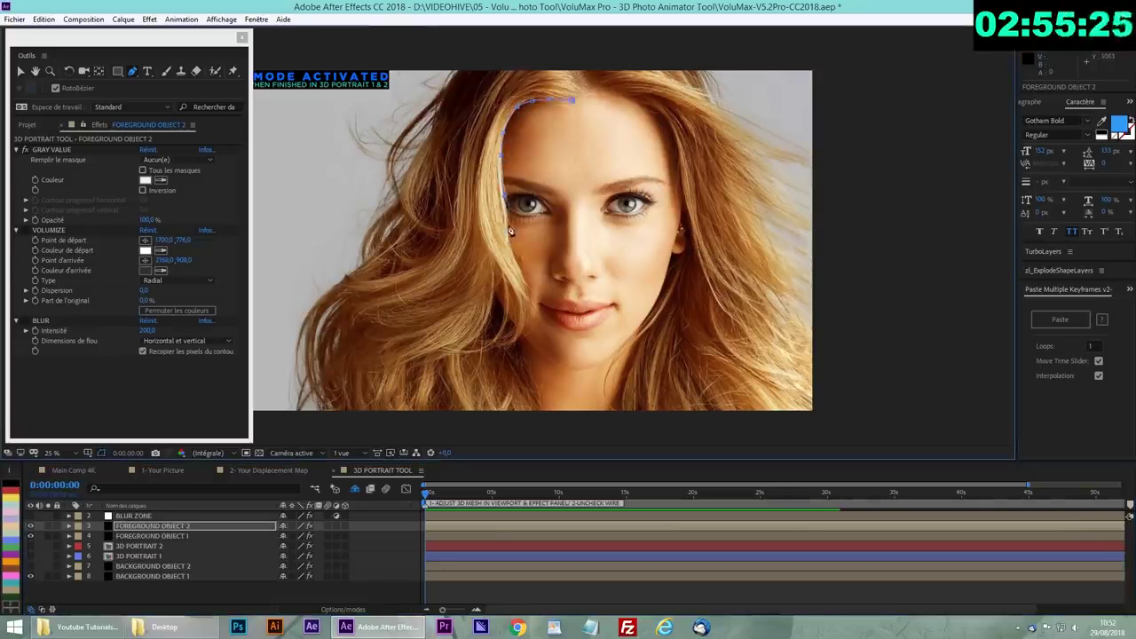
click(512, 255)
click(527, 290)
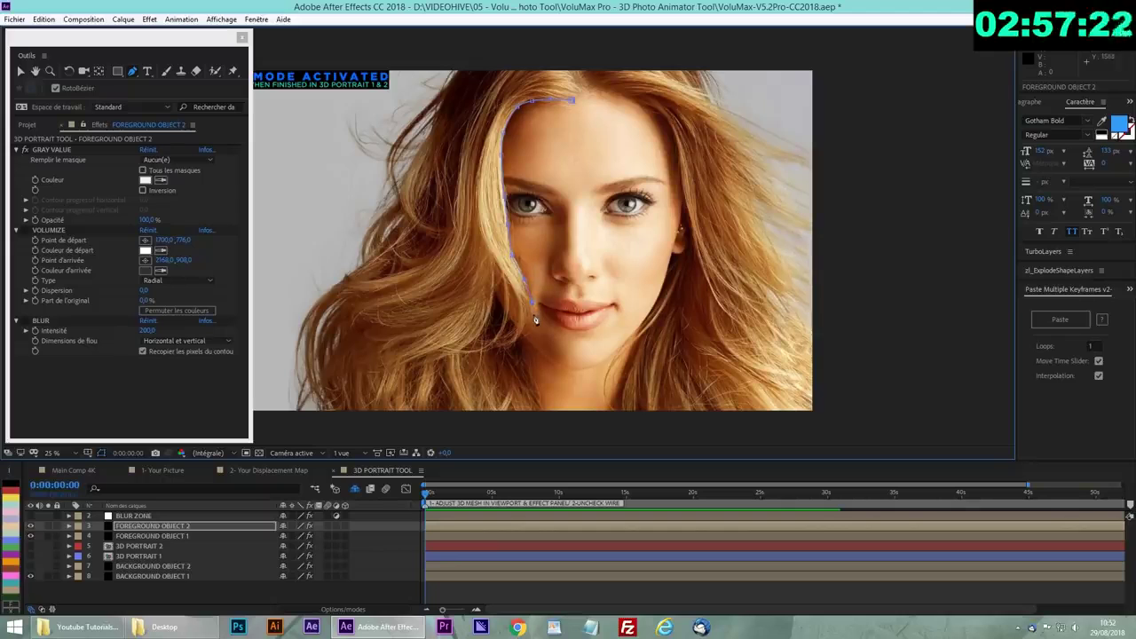
click(532, 323)
click(502, 348)
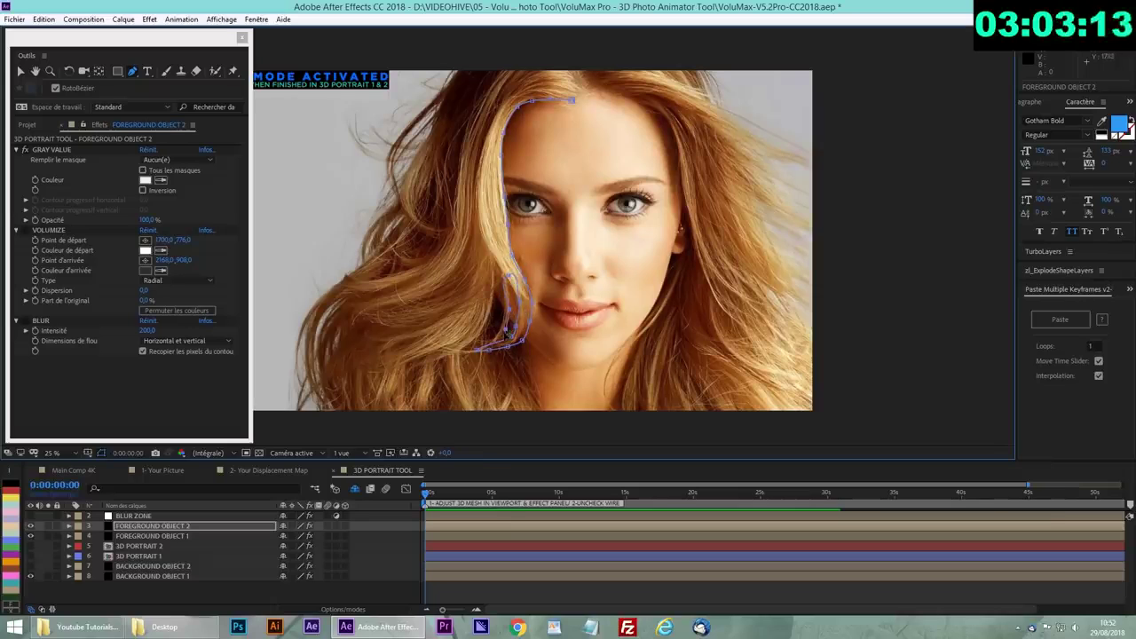
click(503, 330)
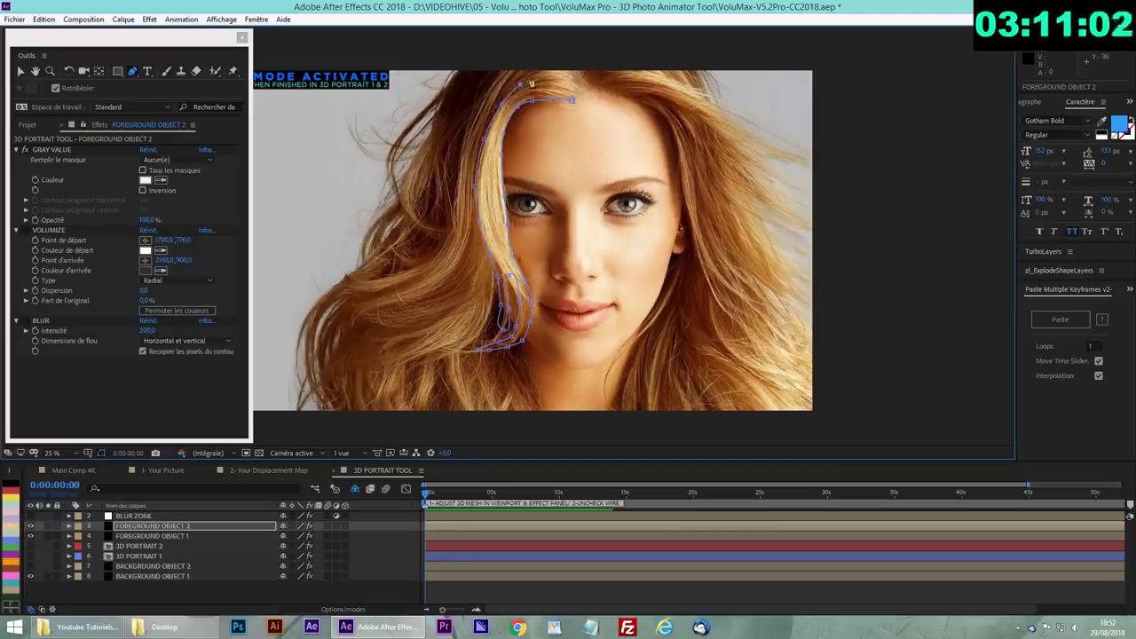
Extend the FOREGROUND OBJECT 2 mask over the top of the hair and around the right-hand strands, closing it at the parting.
click(623, 76)
click(707, 103)
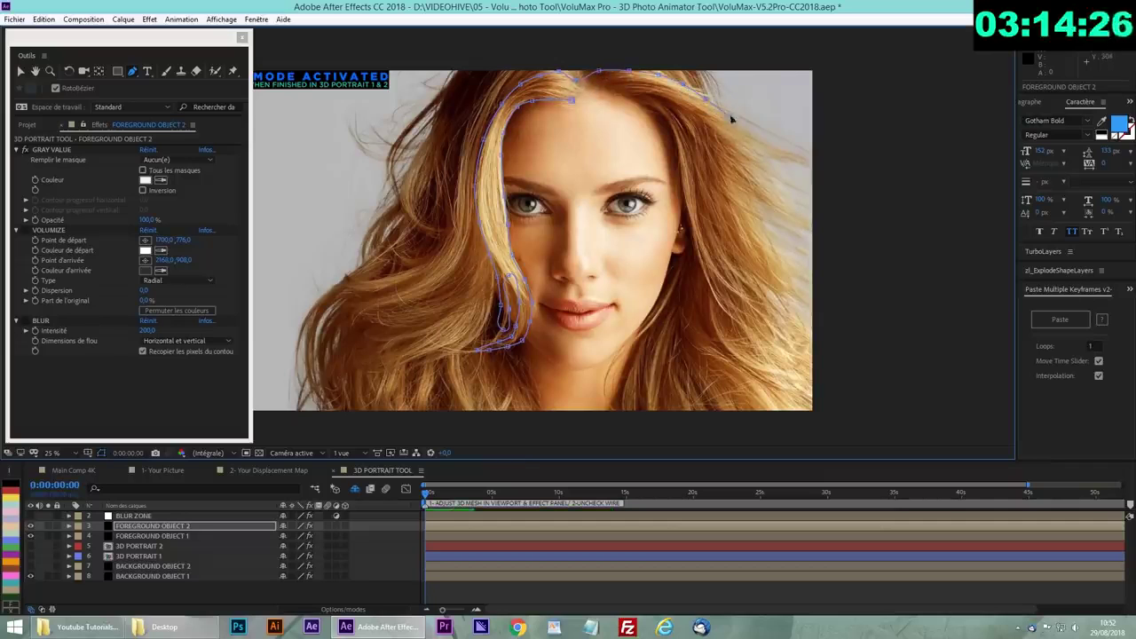
click(757, 135)
click(794, 160)
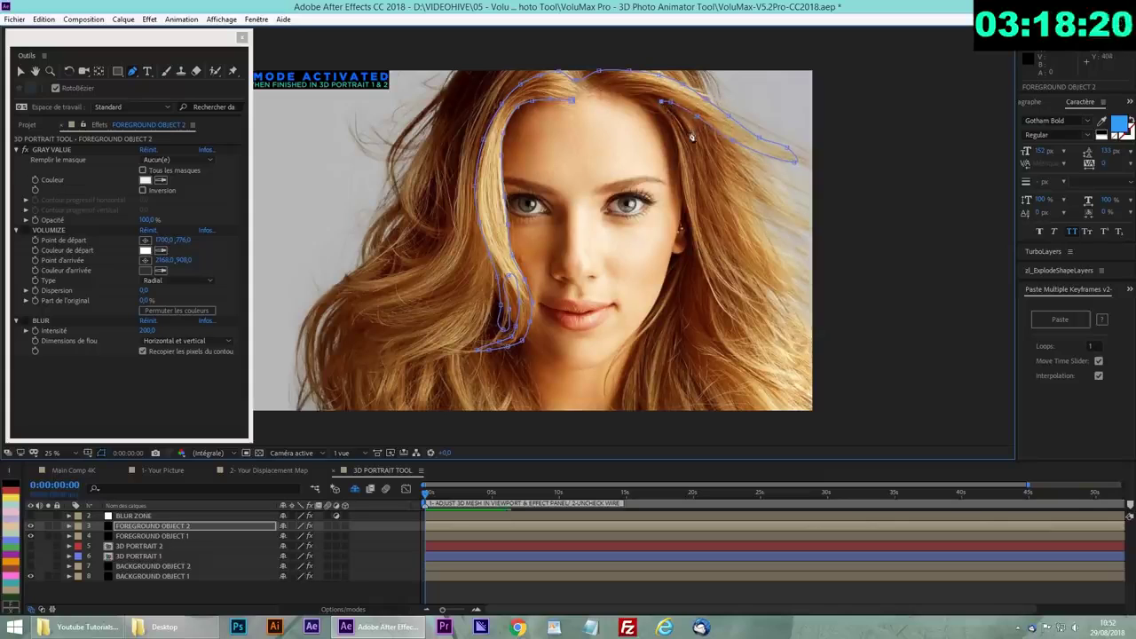
click(688, 135)
click(699, 211)
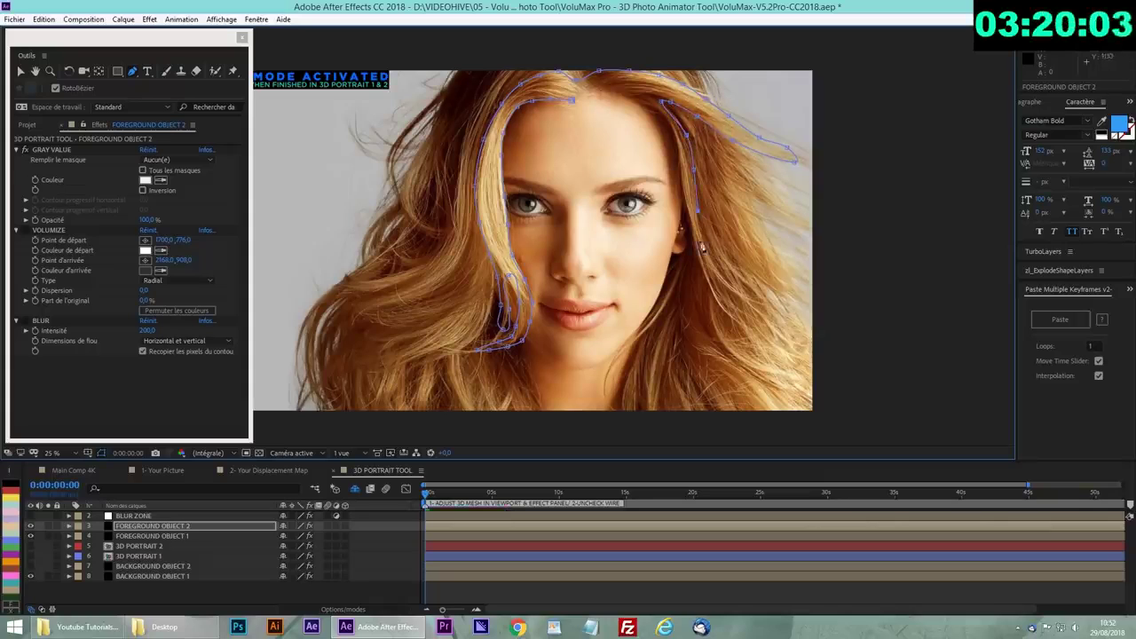
click(724, 288)
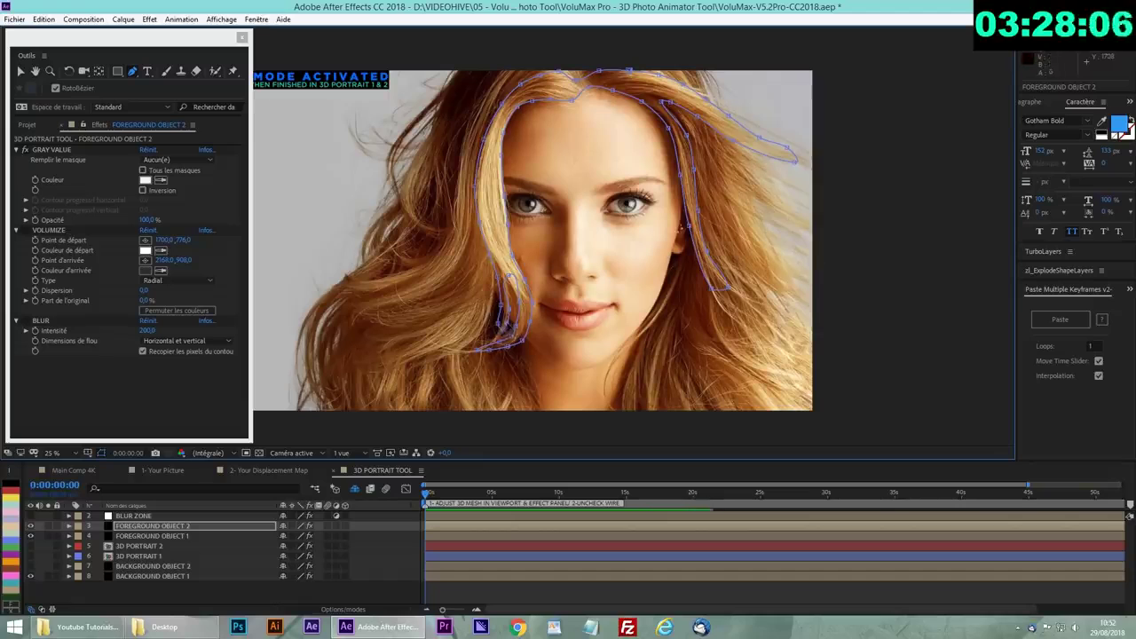
Finish the FOREGROUND OBJECT 2 mask, show the 3D PORTRAIT 1 layer and disable its wire mode.
drag(499, 324, 505, 323)
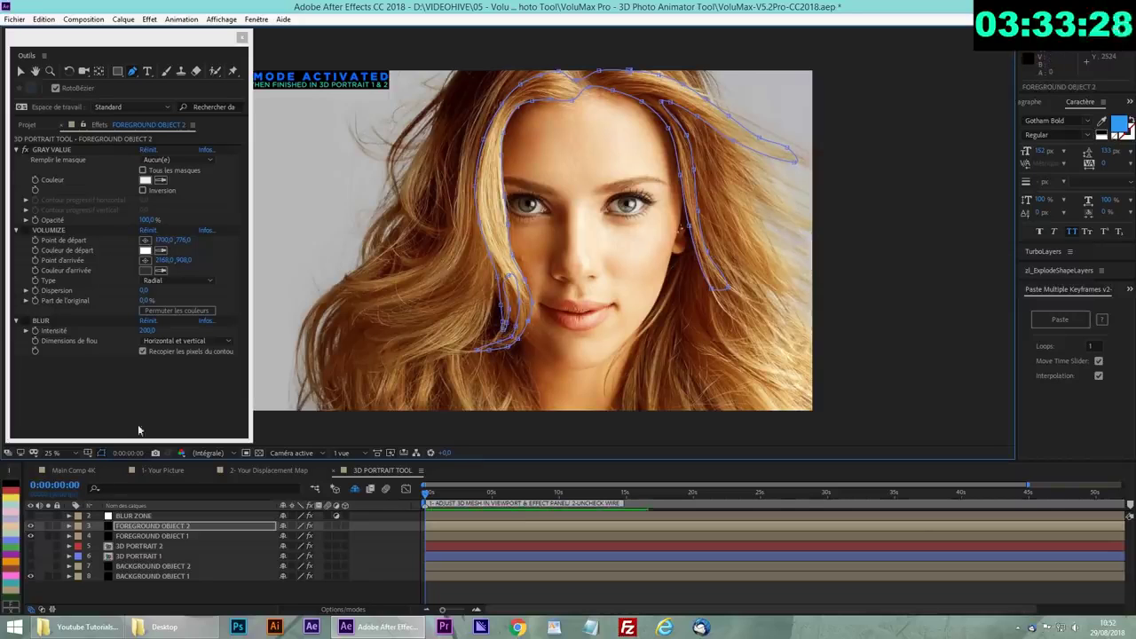
click(156, 555)
click(31, 556)
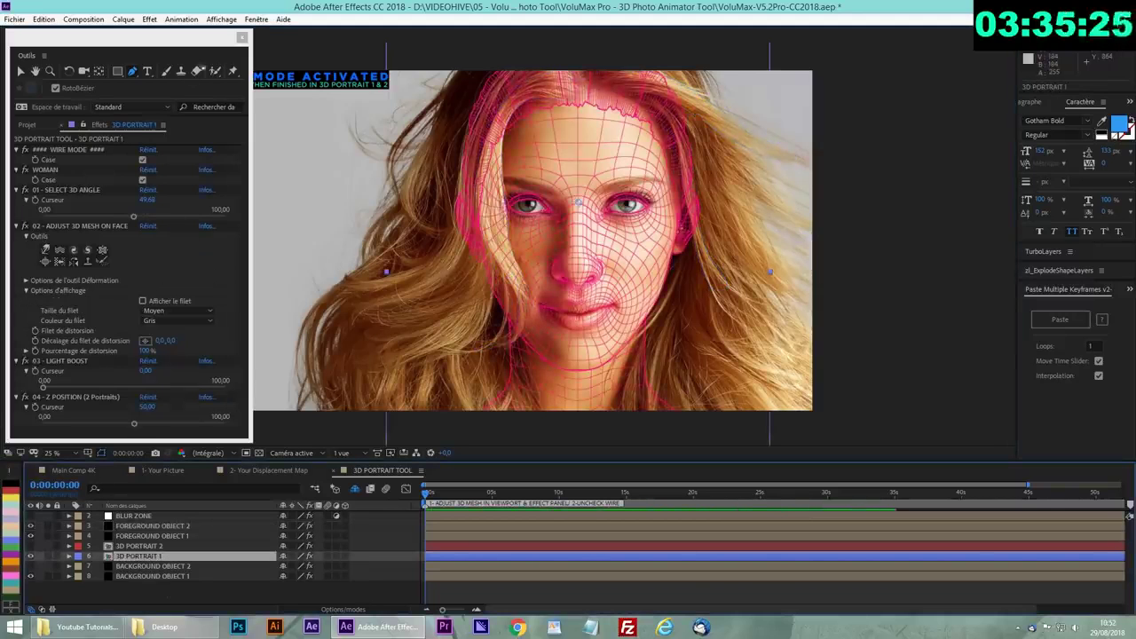
click(142, 159)
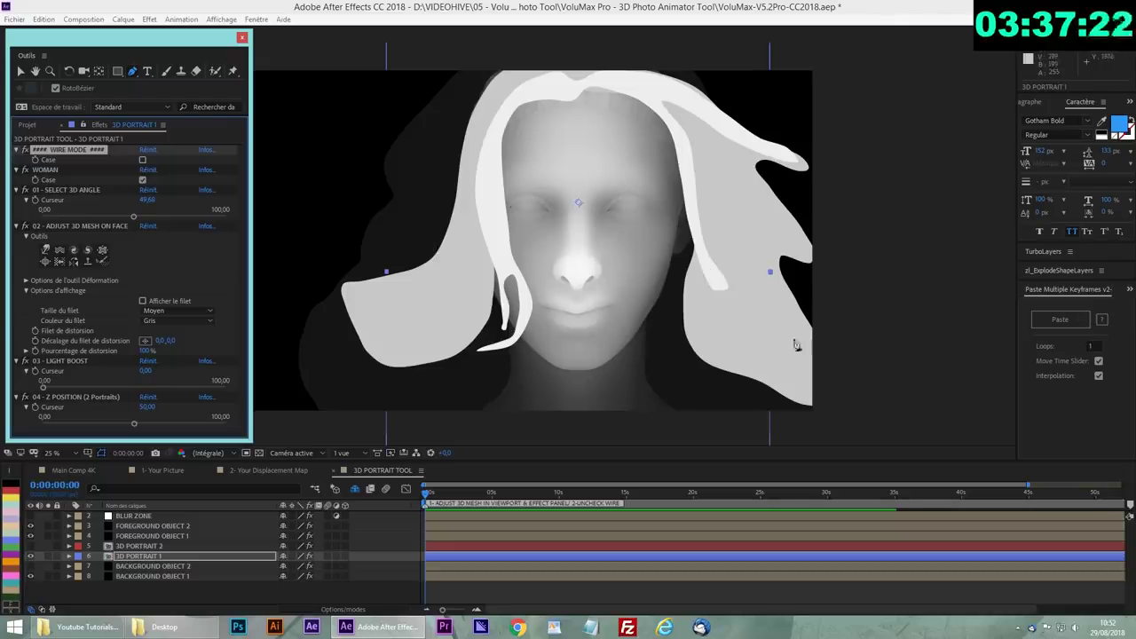
click(117, 596)
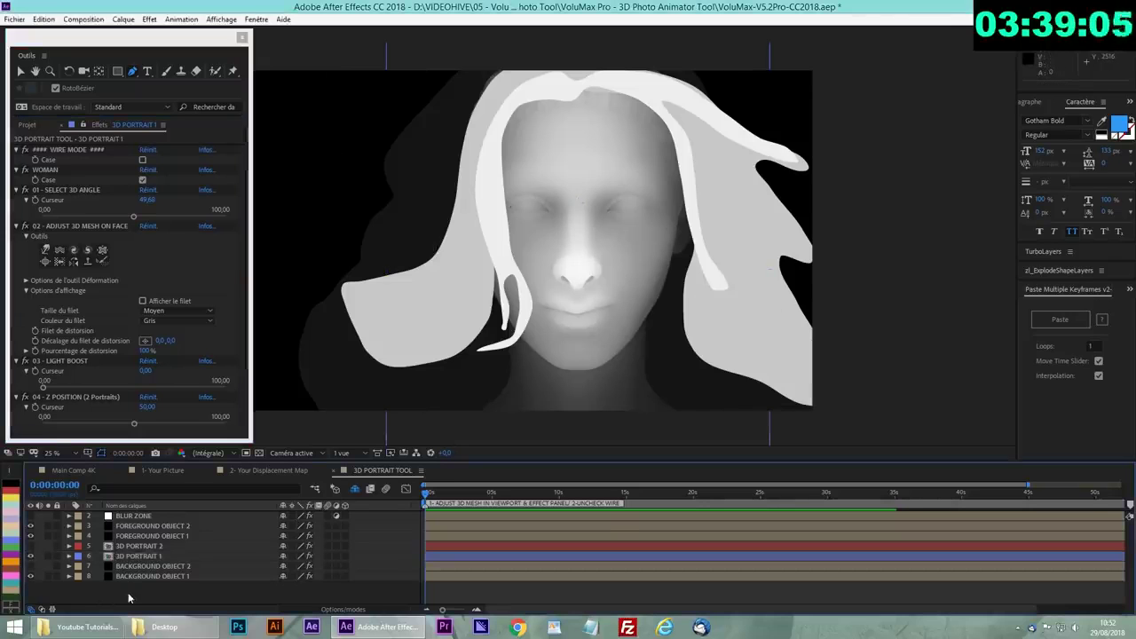
Match FOREGROUND OBJECT 2's gray value to the bright nose and FOREGROUND OBJECT 1's to the mid-gray beside the forehead.
click(129, 526)
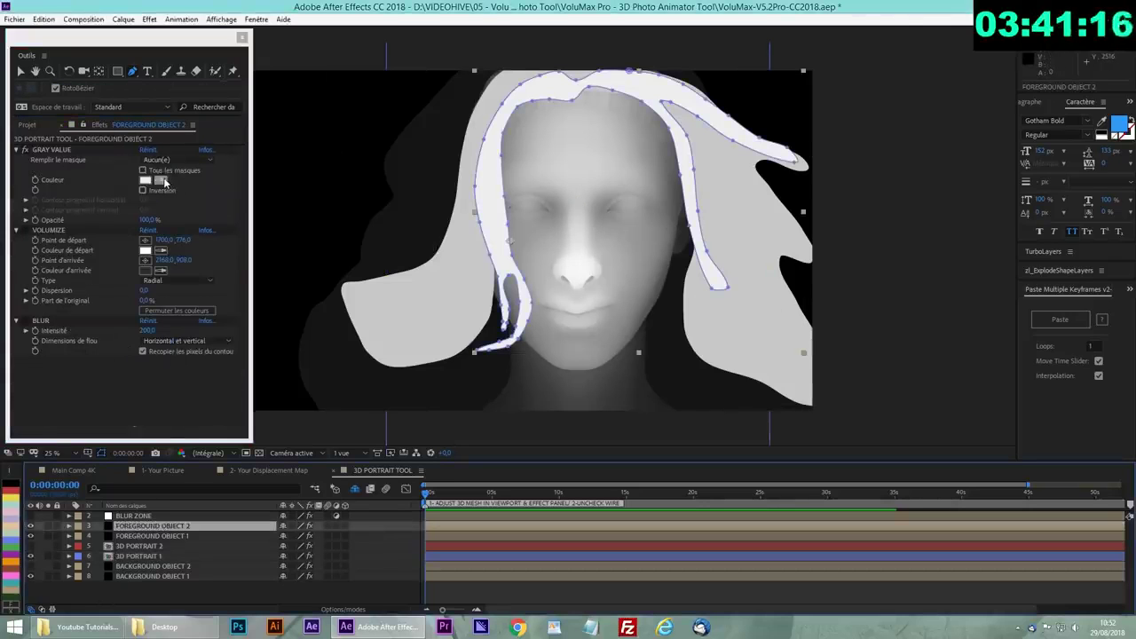
click(161, 181)
click(580, 270)
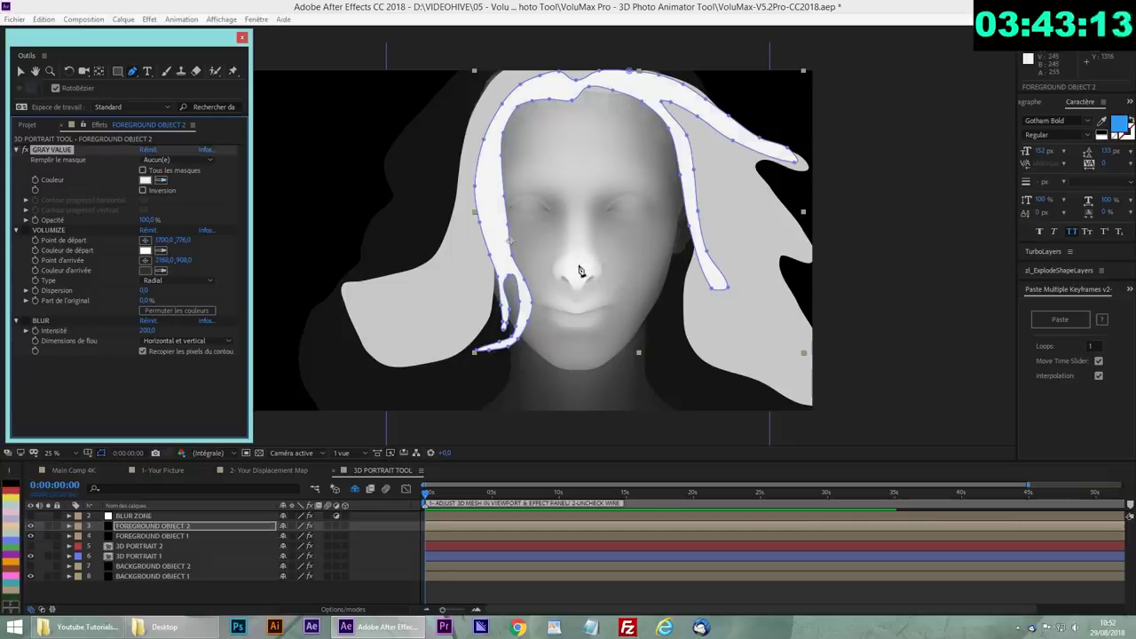
click(151, 535)
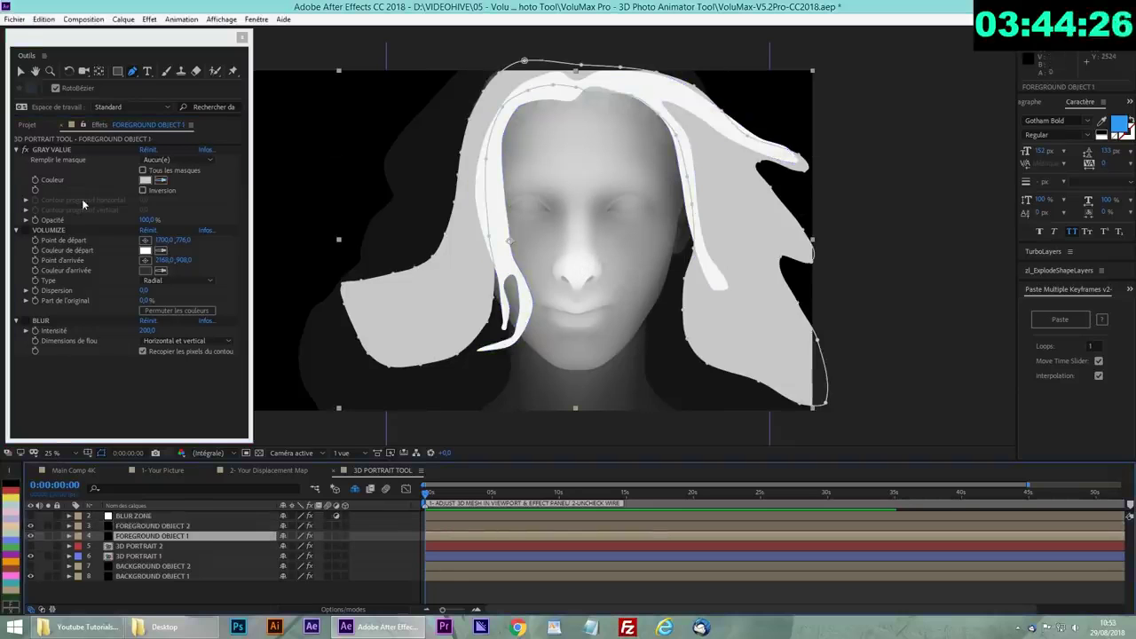
click(161, 181)
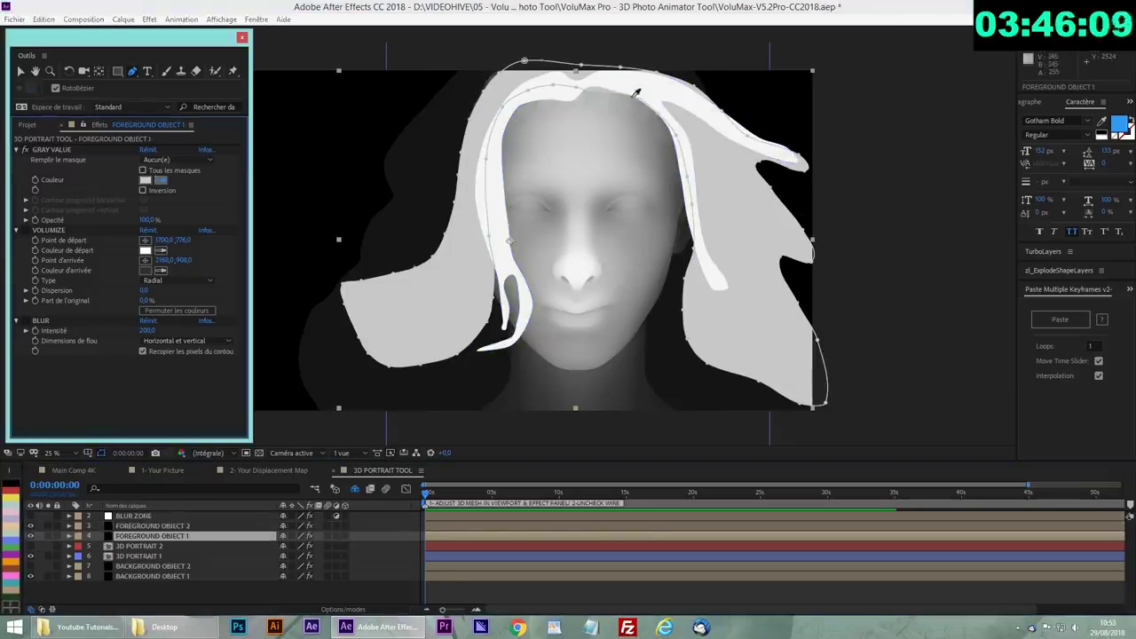
click(513, 137)
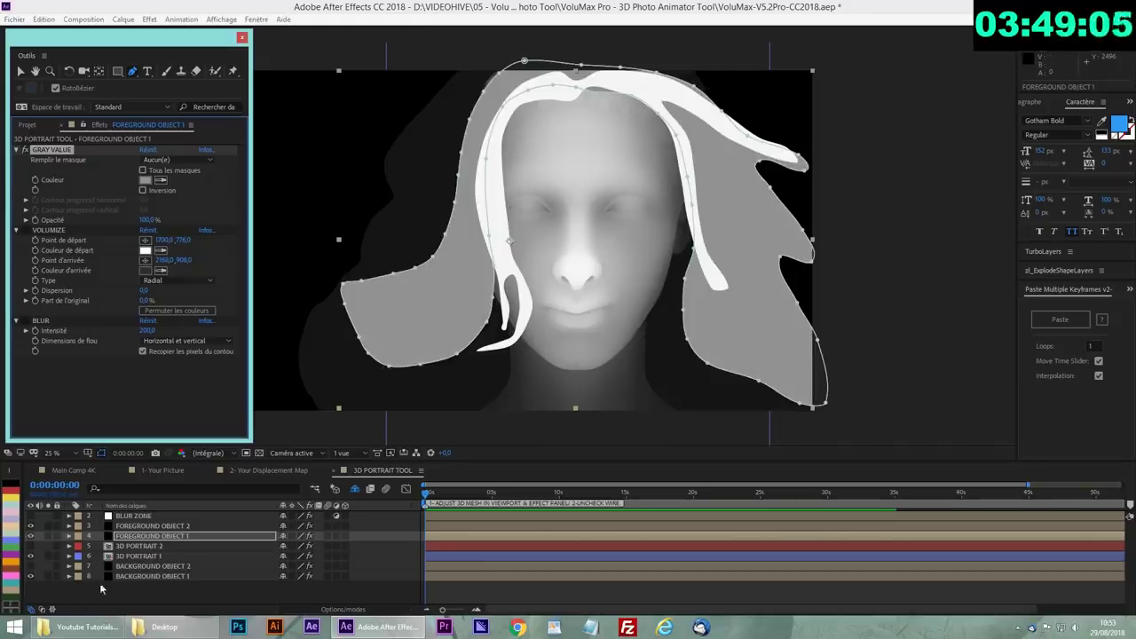
Sample the dark gray beside the base of the neck as BACKGROUND OBJECT 1's gray value.
click(139, 577)
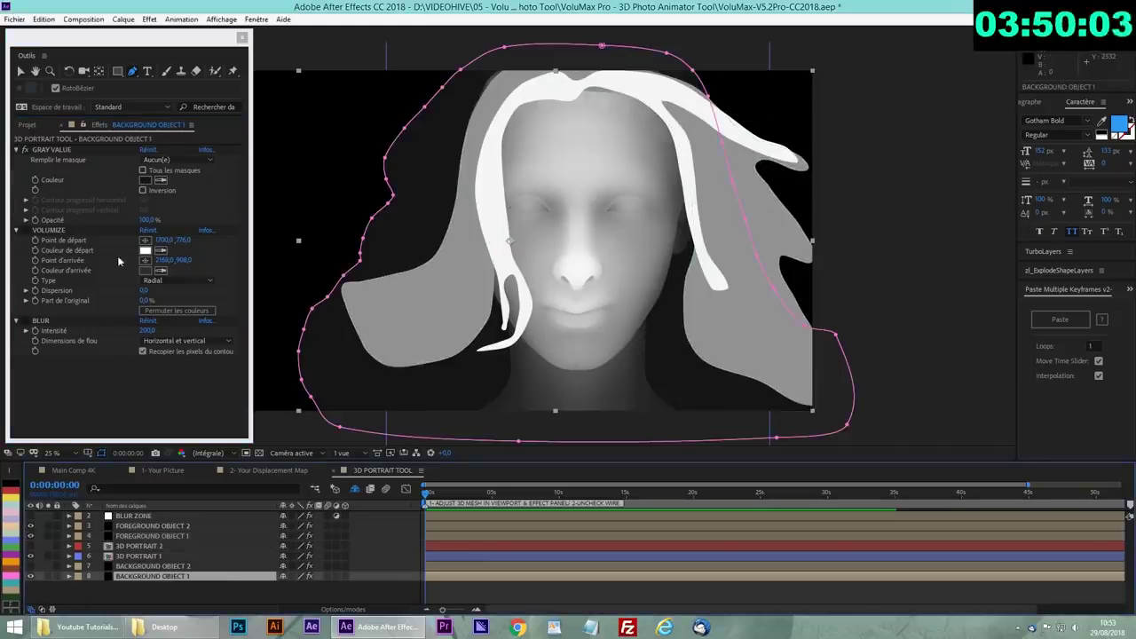
click(161, 182)
click(501, 391)
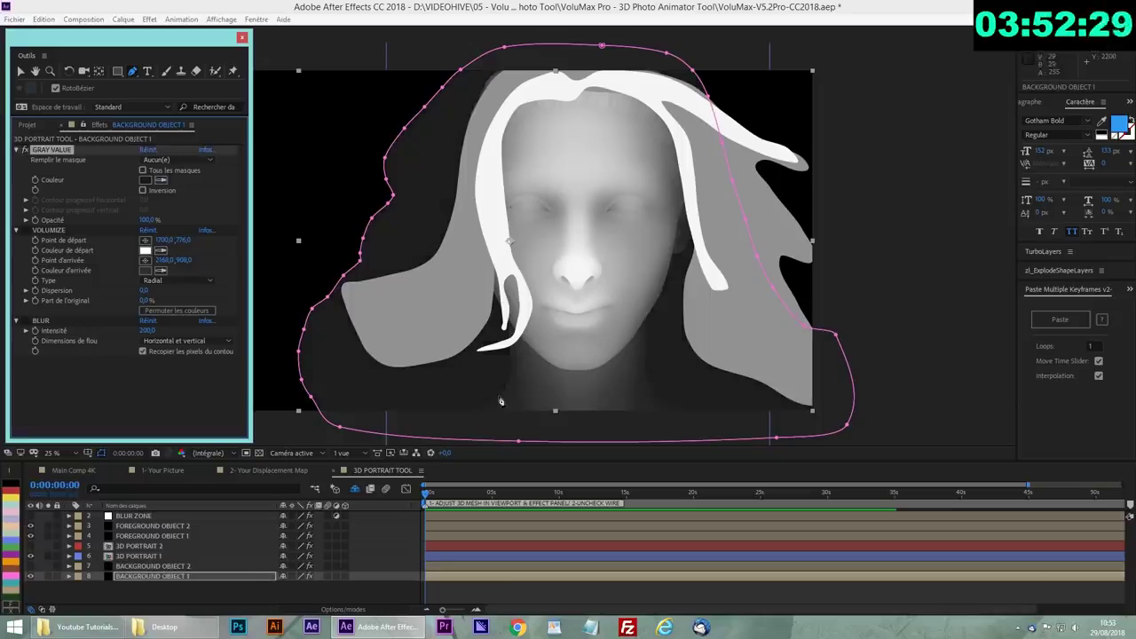
click(109, 440)
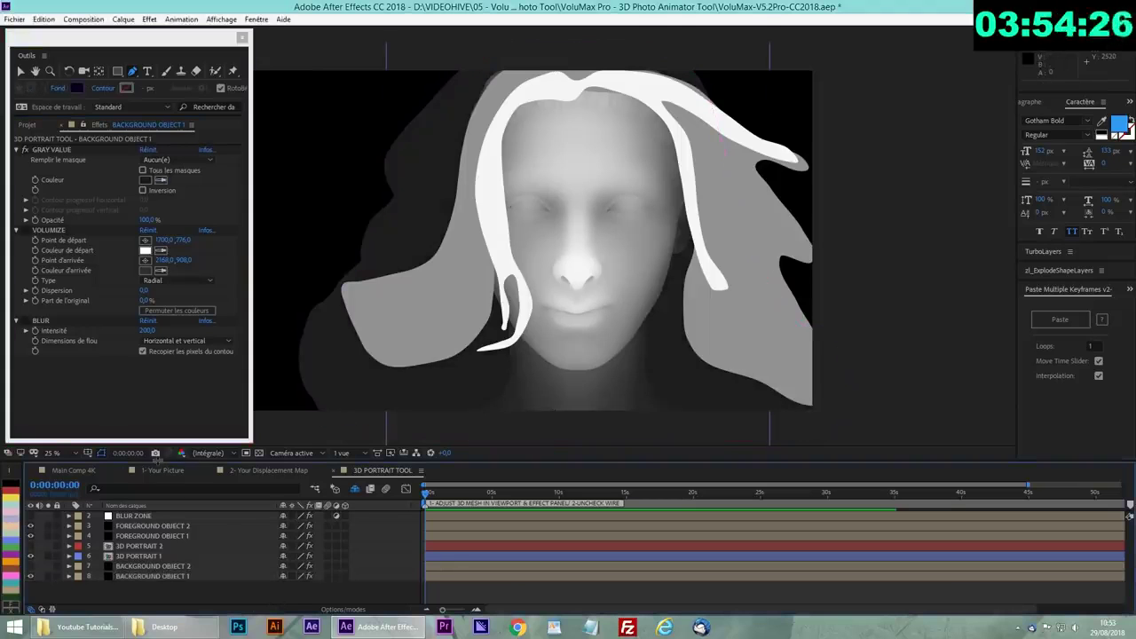
Enable the BLUR effect on BACKGROUND OBJECT 1 and set its intensity to about 126.
click(147, 575)
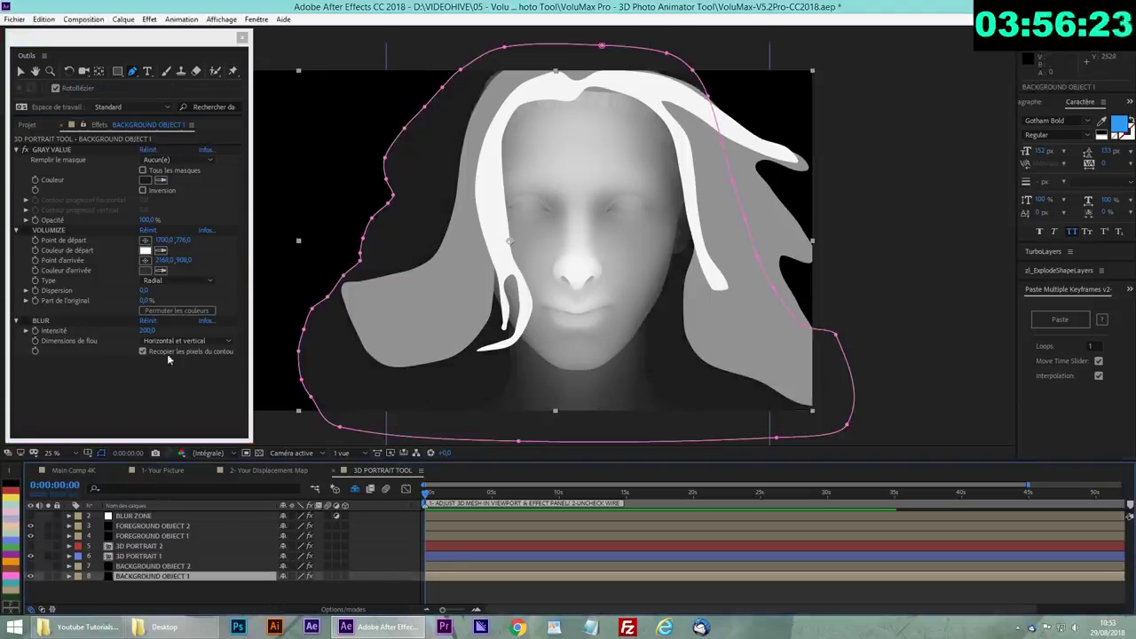
click(26, 321)
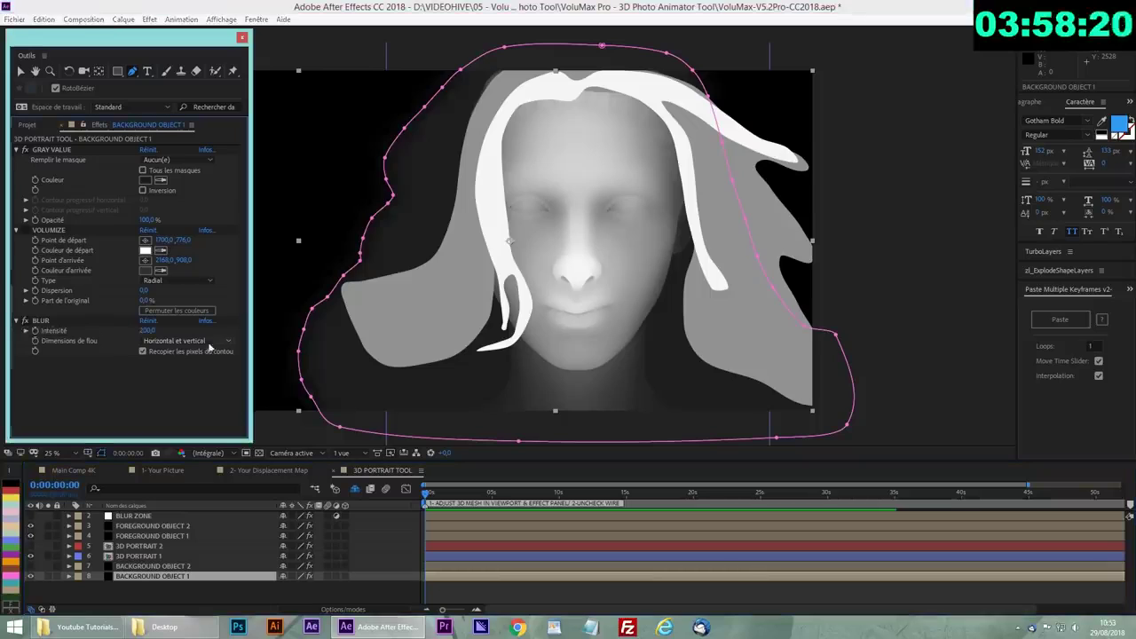
drag(145, 332, 104, 335)
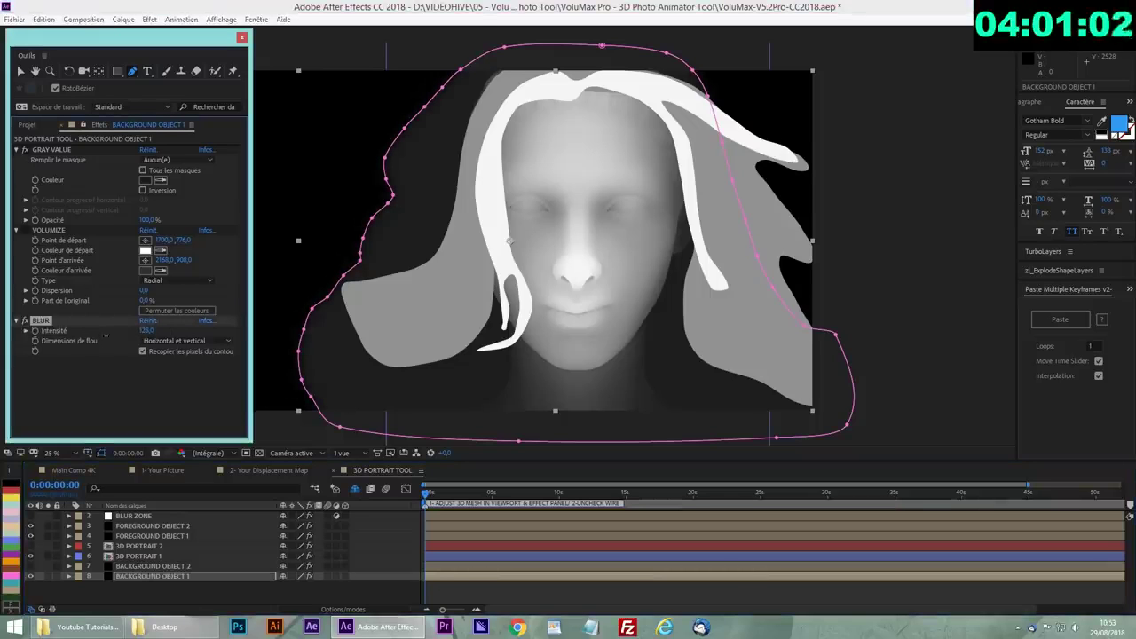
Enable BLUR on both foreground layers, with intensity about 83 on FOREGROUND OBJECT 1 and about 76 on FOREGROUND OBJECT 2.
click(151, 536)
click(25, 321)
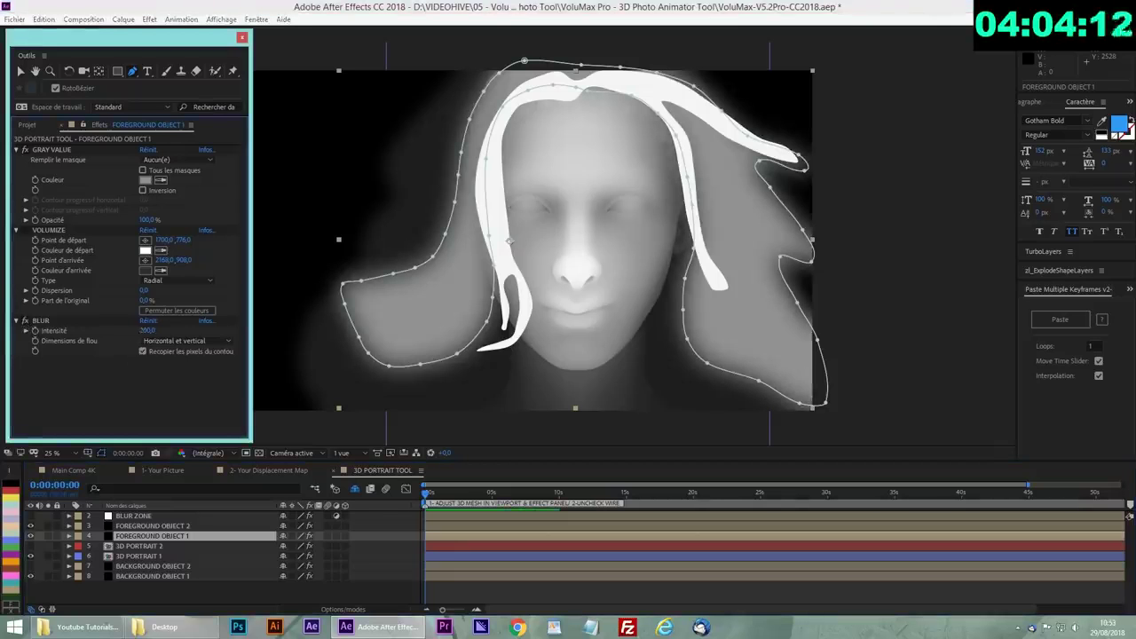
drag(146, 331, 89, 335)
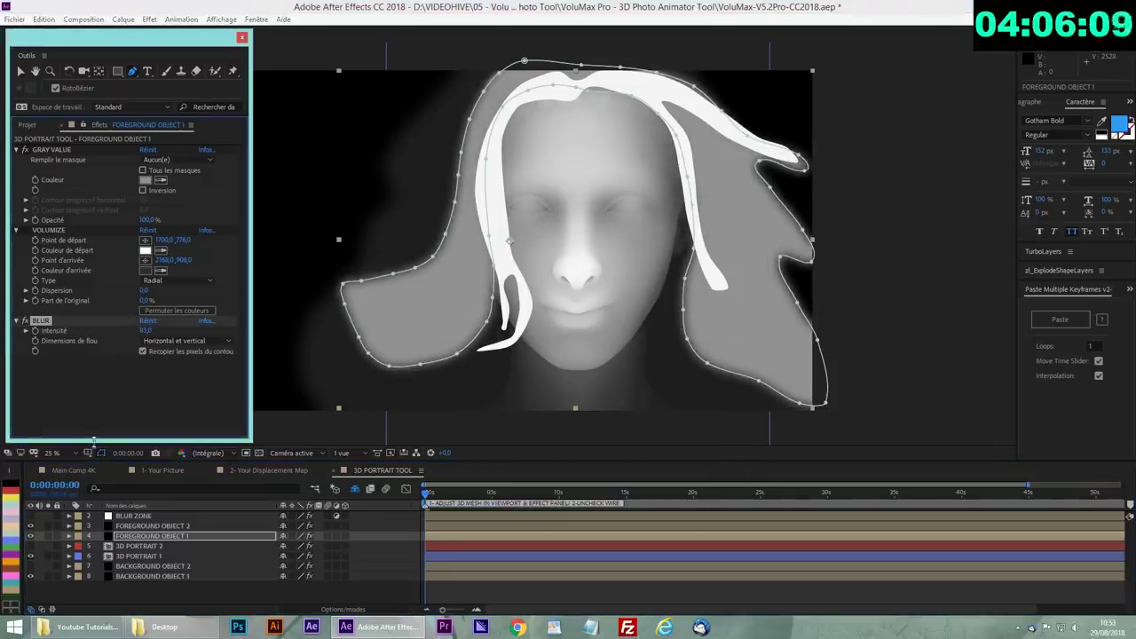
click(151, 526)
click(26, 321)
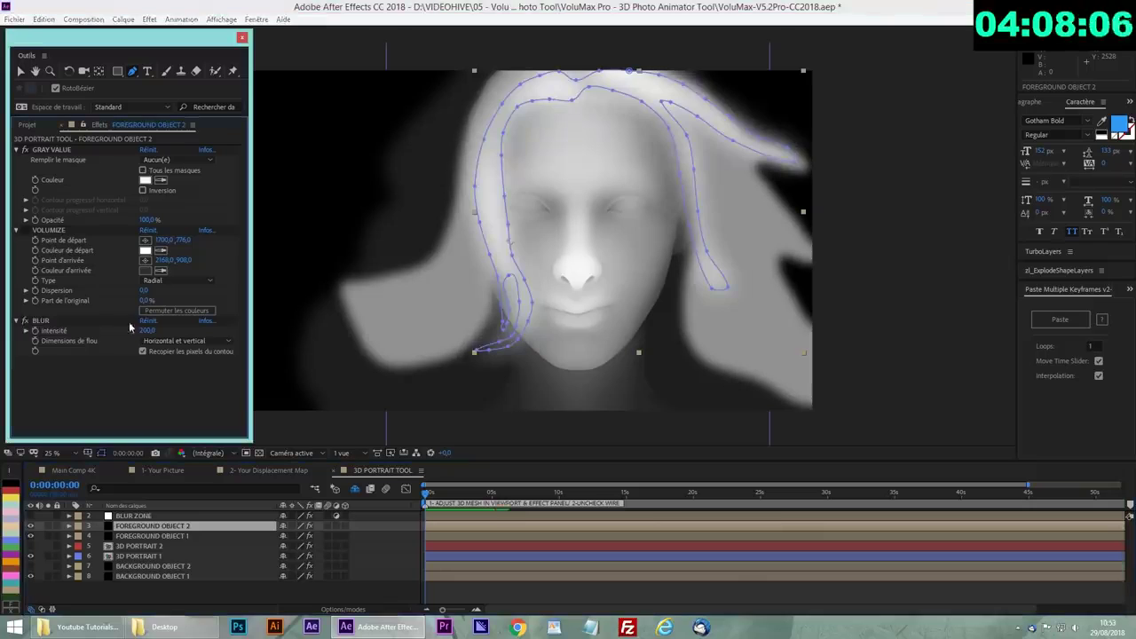
drag(147, 330, 79, 331)
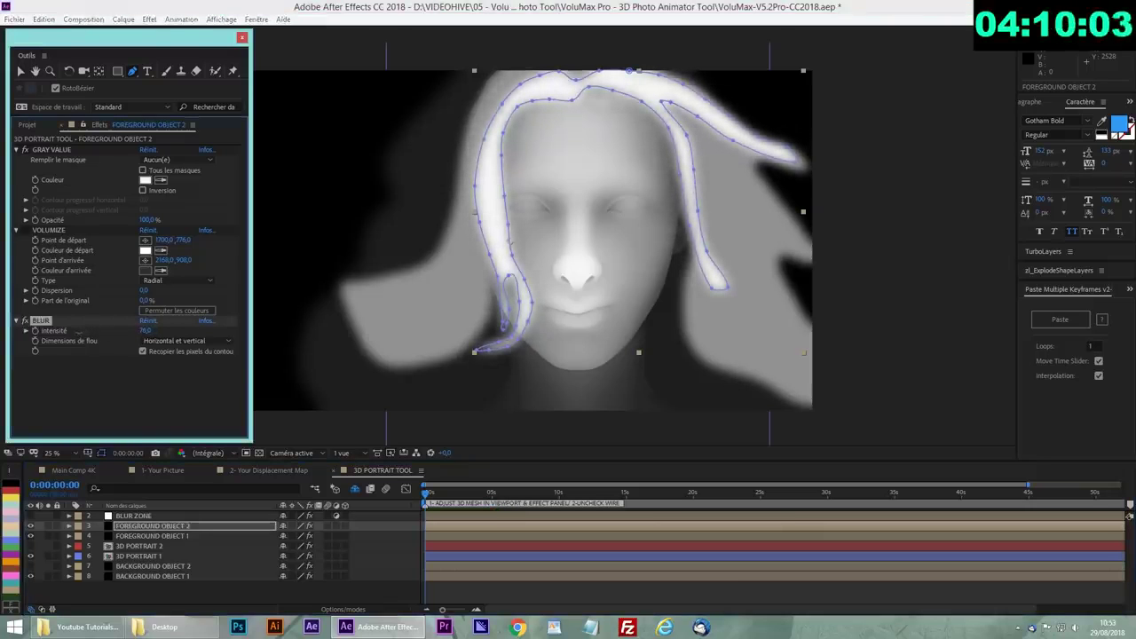
In Main Comp 4K, set the VOLUMAX CONTROLLER's RELAX to 15 and BOOST to 15.
click(73, 470)
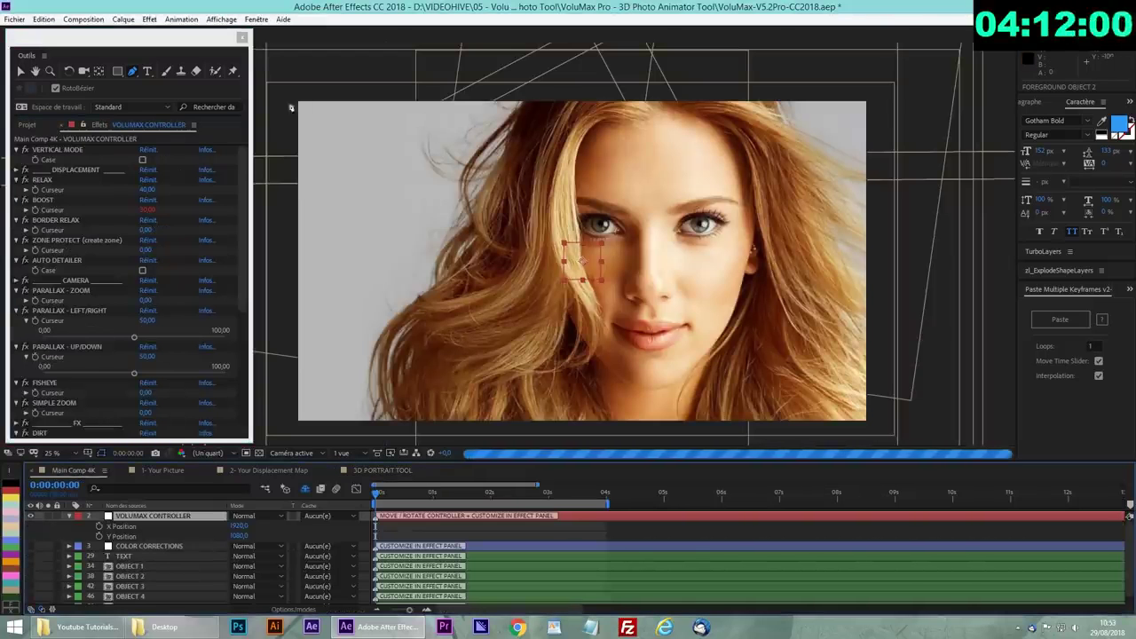
click(43, 181)
click(148, 189)
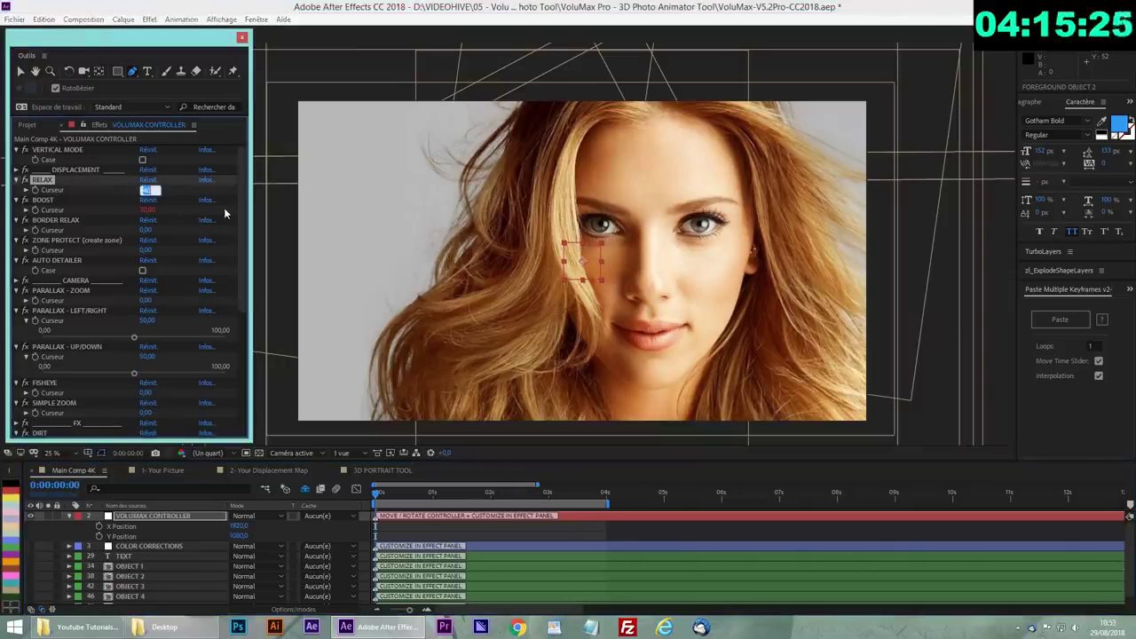
text(15)
key(Tab)
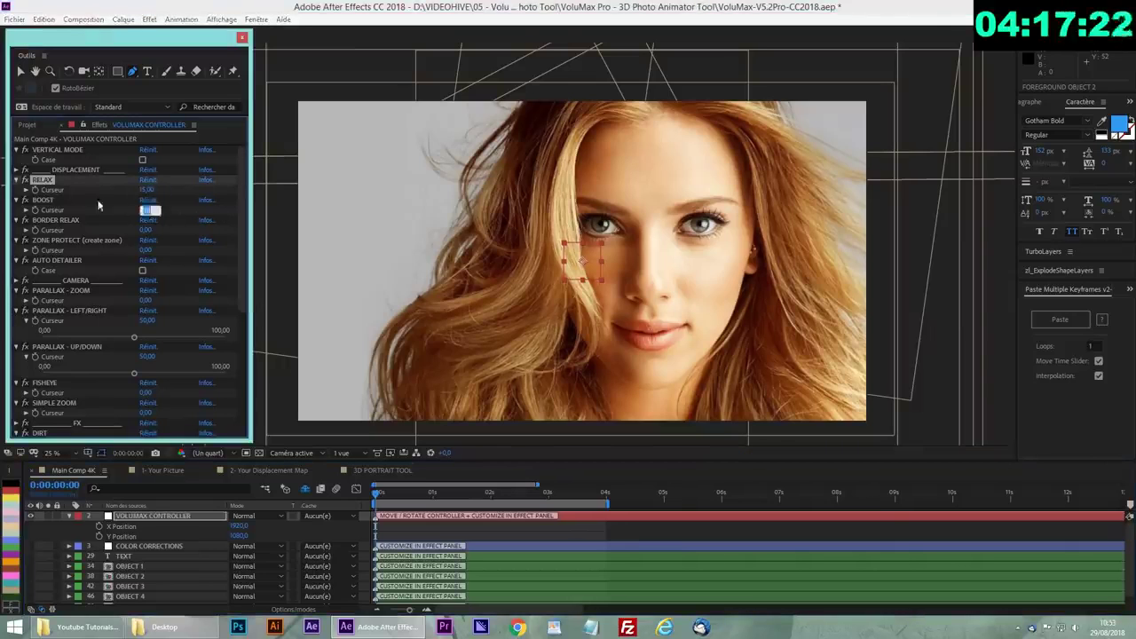
text(15)
key(Return)
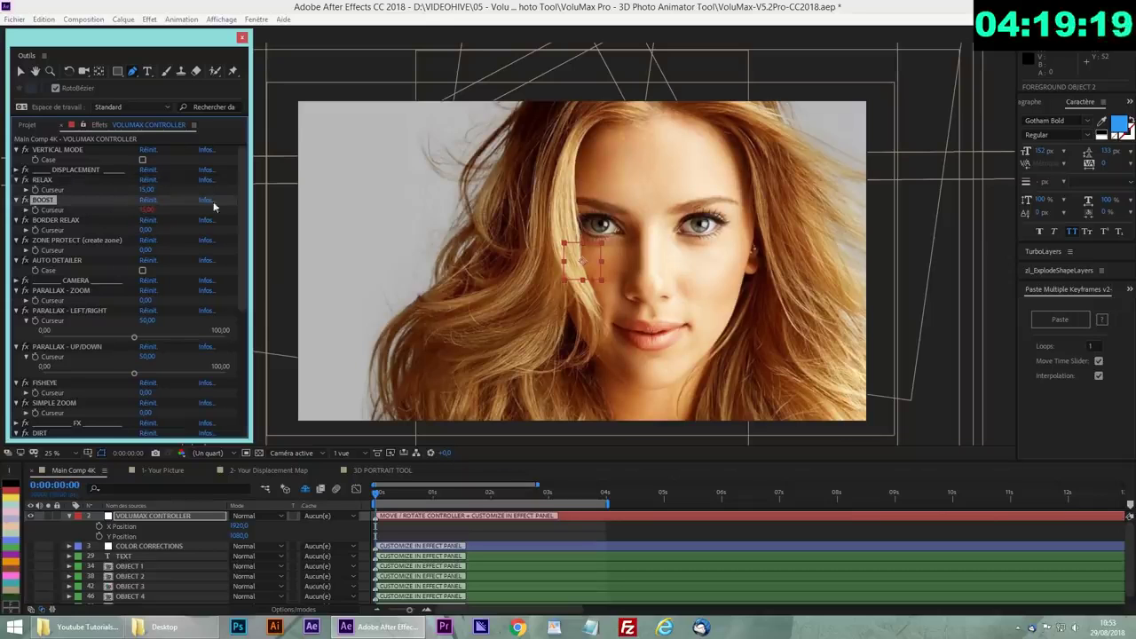
Move the VOLUMAX CONTROLLER to the photo's left edge and start X and Y Position keyframes at 0 seconds.
key(v)
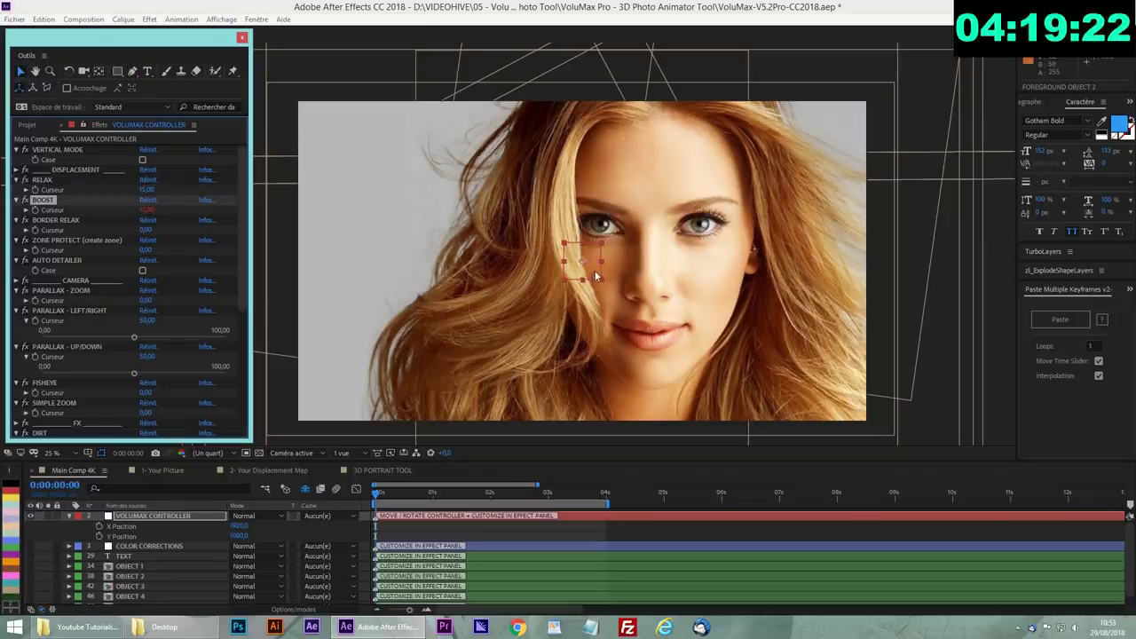
drag(399, 264, 314, 277)
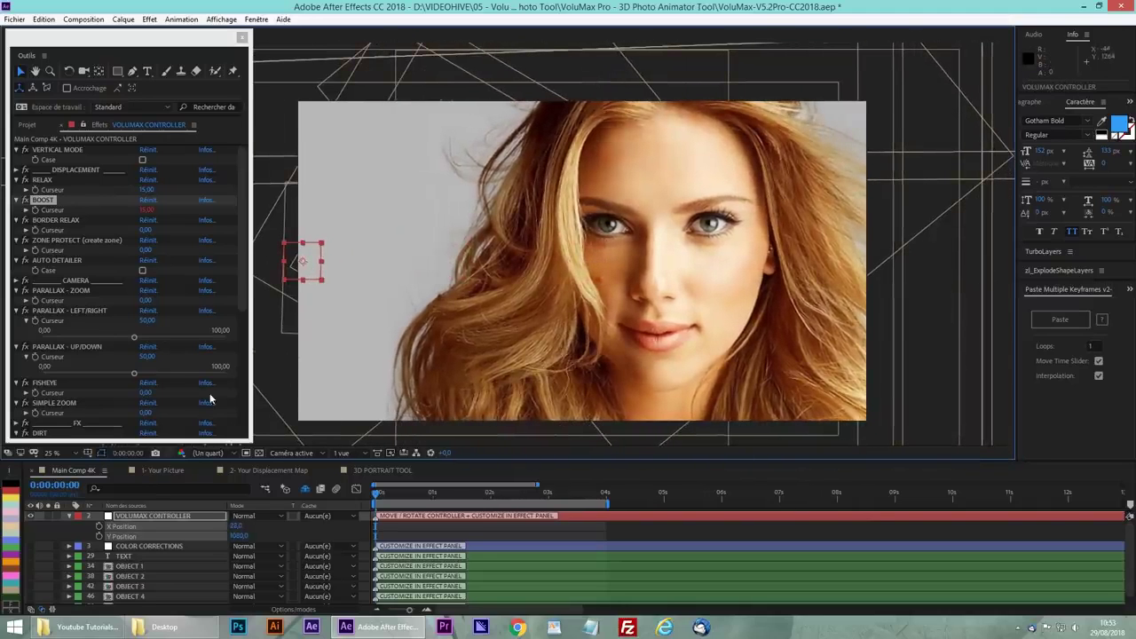
click(100, 527)
click(100, 536)
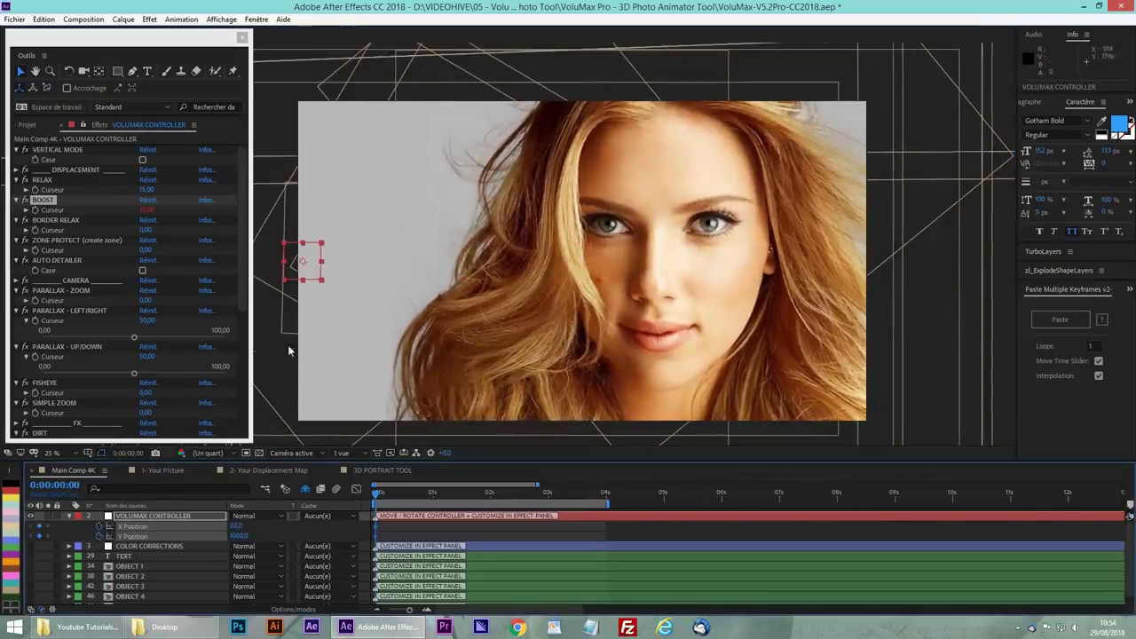
At 4 seconds, keyframe the VOLUMAX CONTROLLER horizontally across the photo, slightly inside its right edge.
click(607, 493)
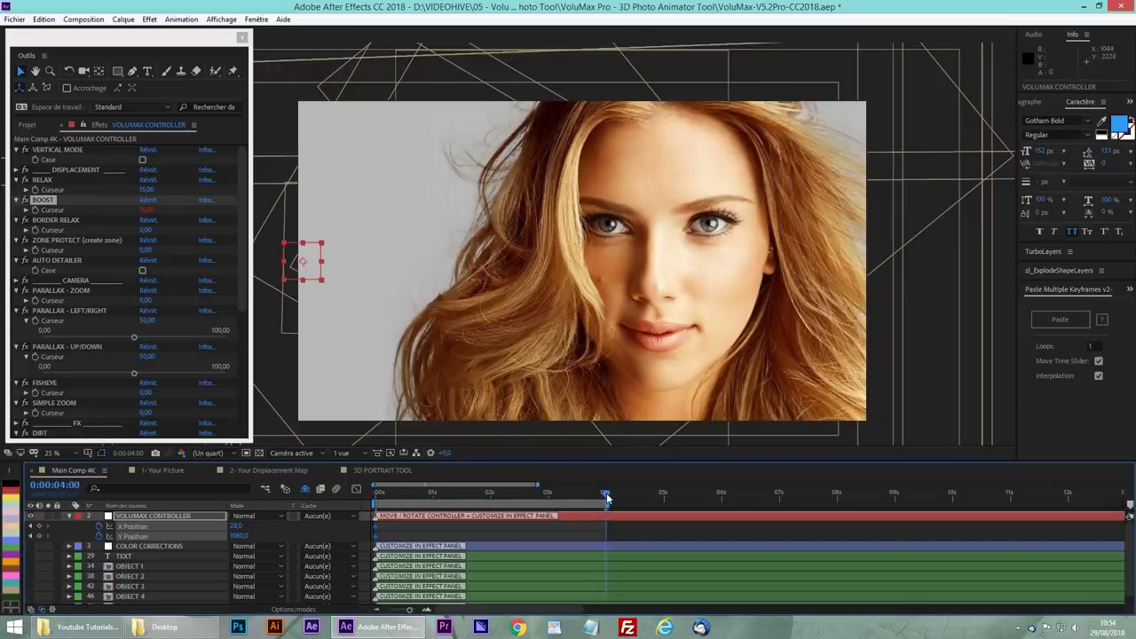
drag(308, 272, 859, 266)
click(607, 518)
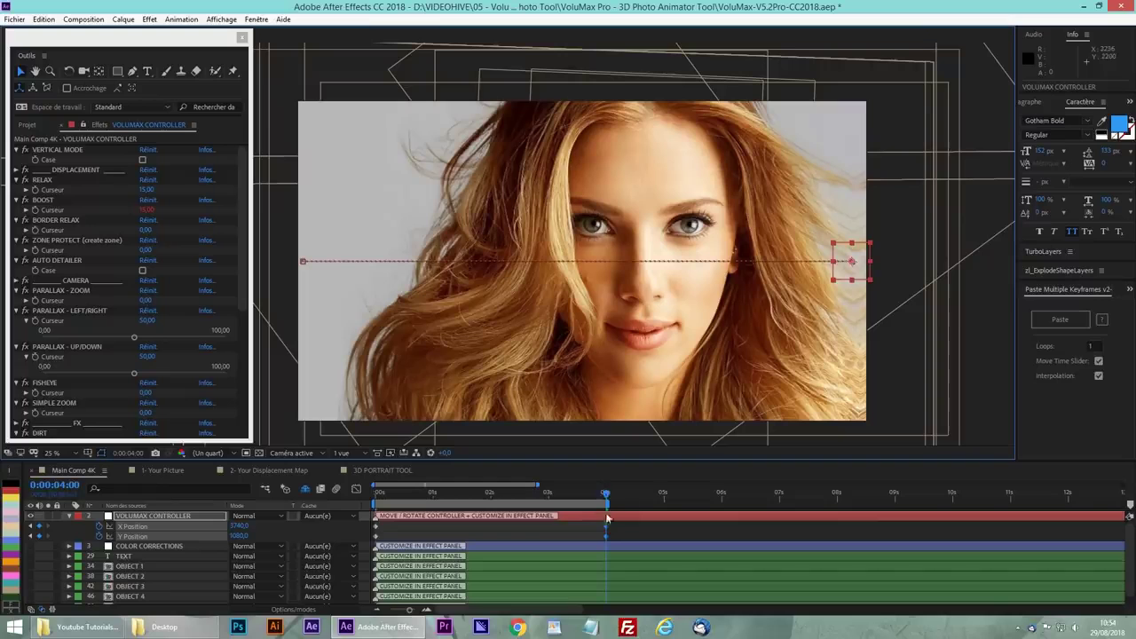
drag(856, 268, 803, 261)
At 0 seconds, shift the VOLUMAX CONTROLLER's start keyframe inward to an X Position of about 308.
click(385, 497)
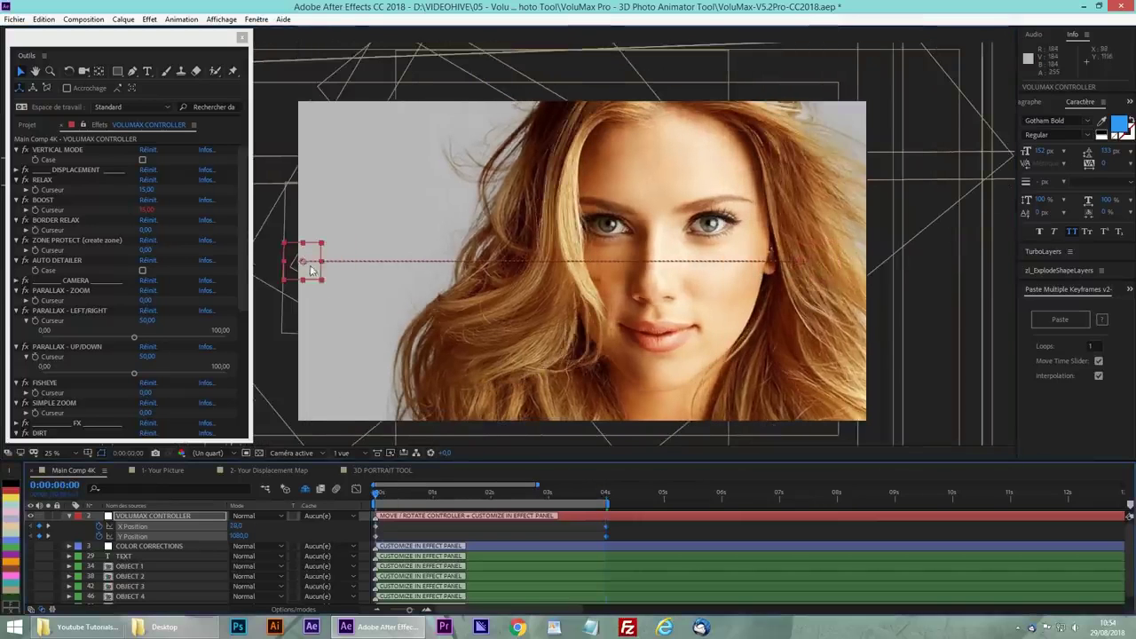
drag(312, 270, 352, 271)
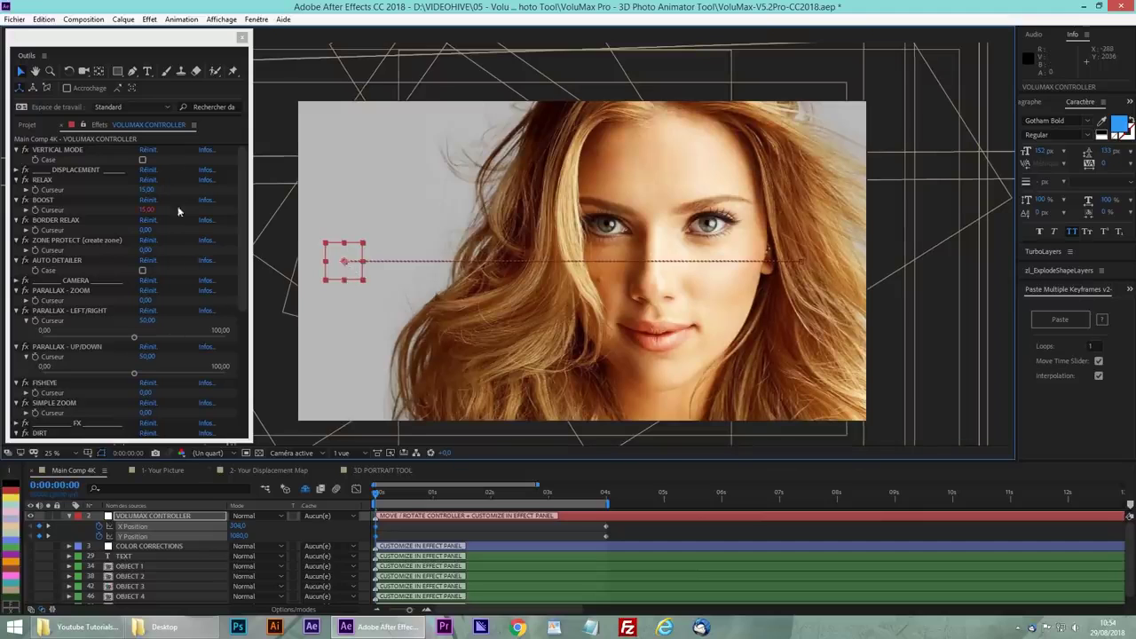
drag(391, 488, 355, 488)
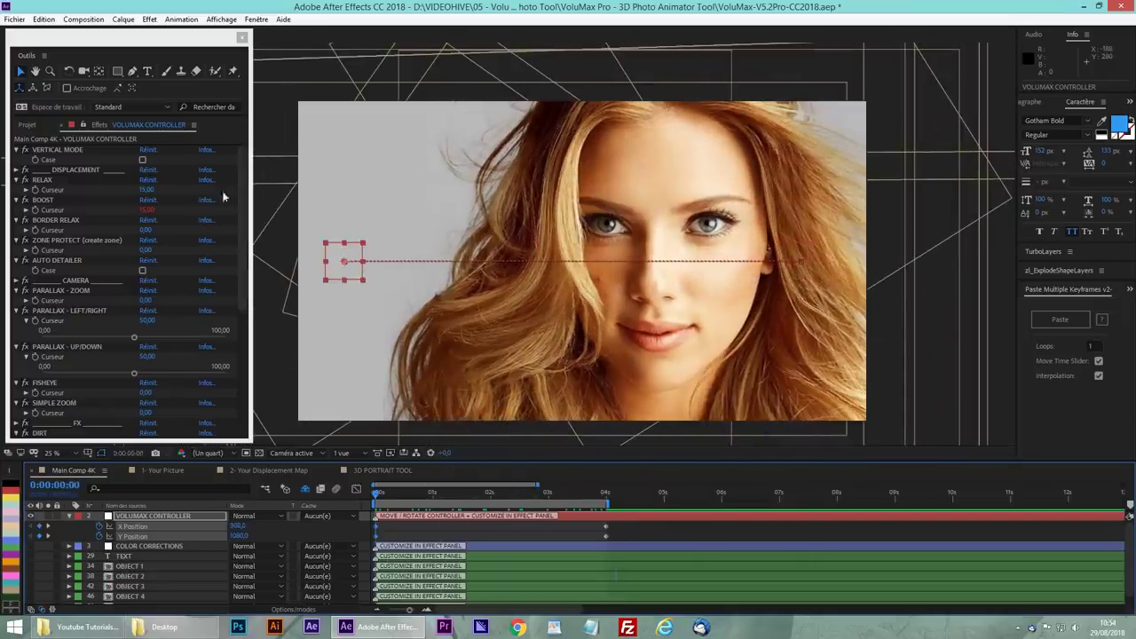
Set the controller's RELAX to 20 and PARALLAX - LEFT/RIGHT to about 42.
click(145, 190)
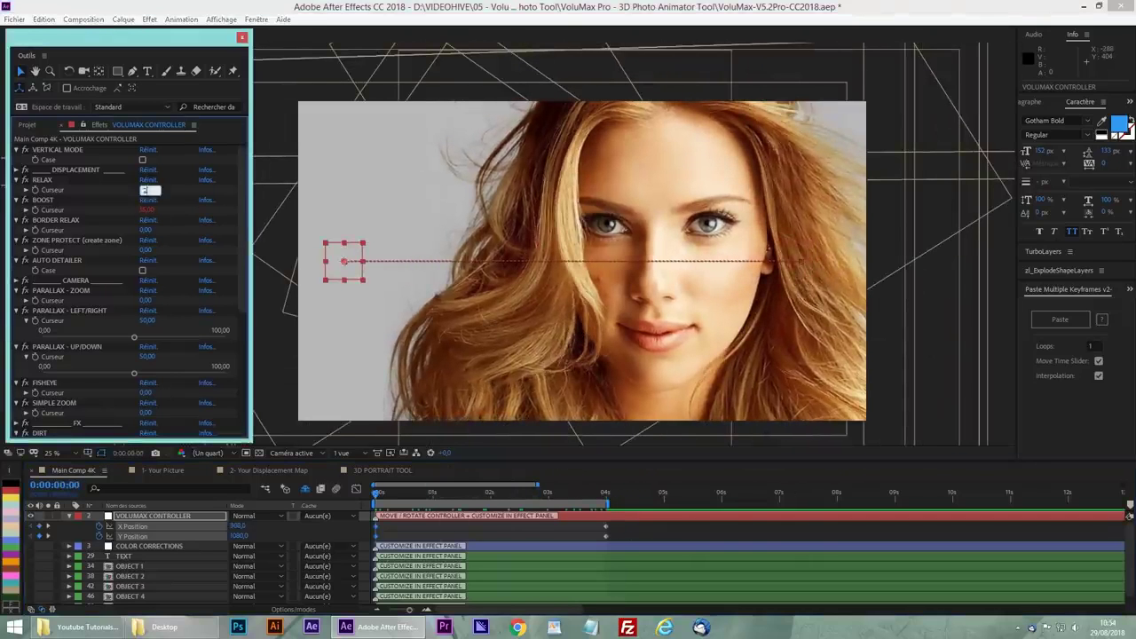
key(Return)
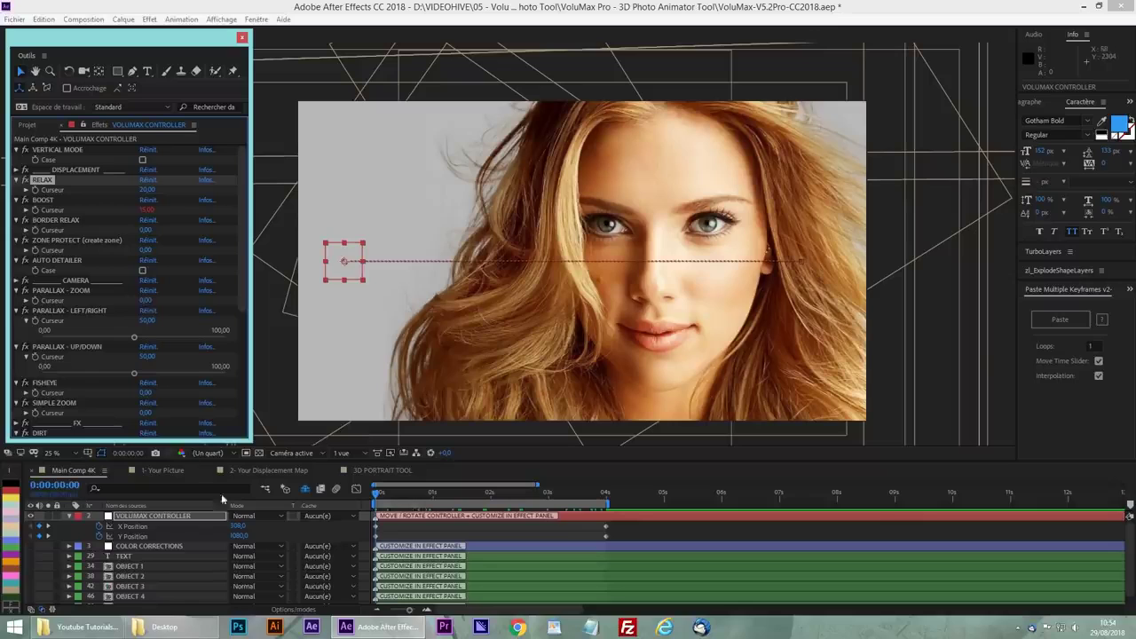
click(71, 311)
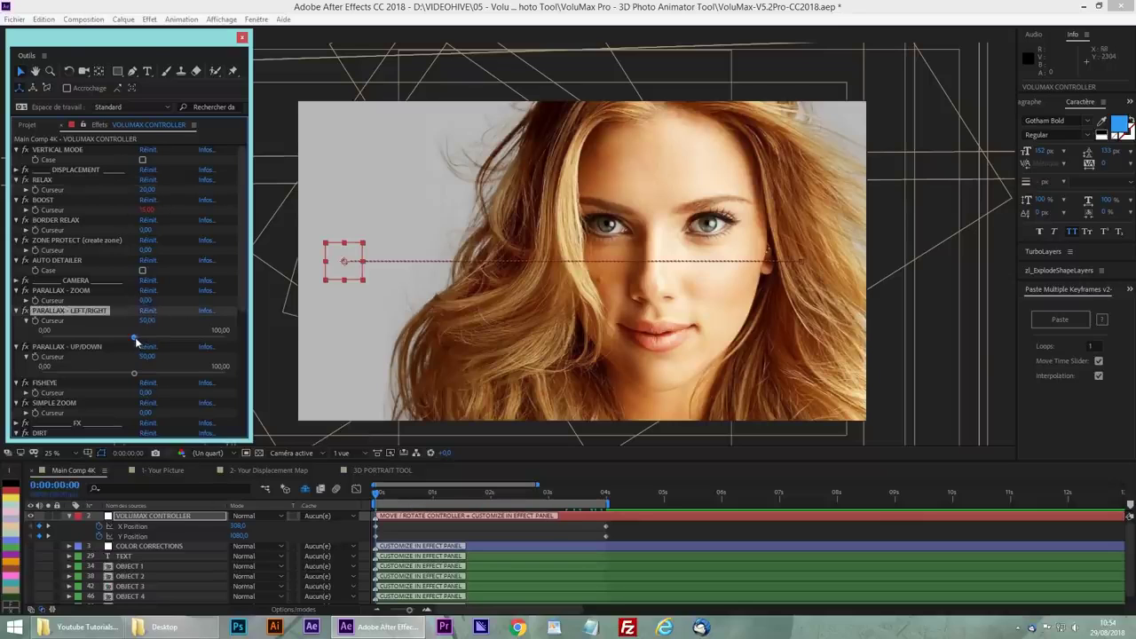
mouse_move(136, 339)
mouse_down()
mouse_move(146, 341)
mouse_move(120, 340)
mouse_up()
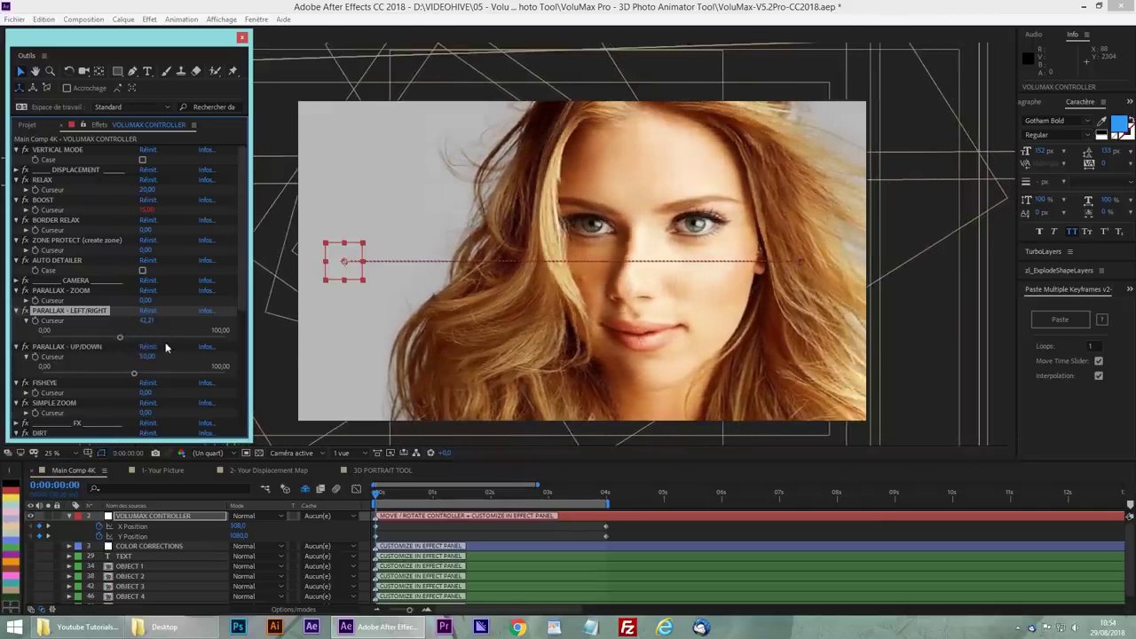
At 0 seconds, start PARALLAX - LEFT/RIGHT keyframes on the VOLUMAX CONTROLLER with a value of 49.
key(ctrl+z)
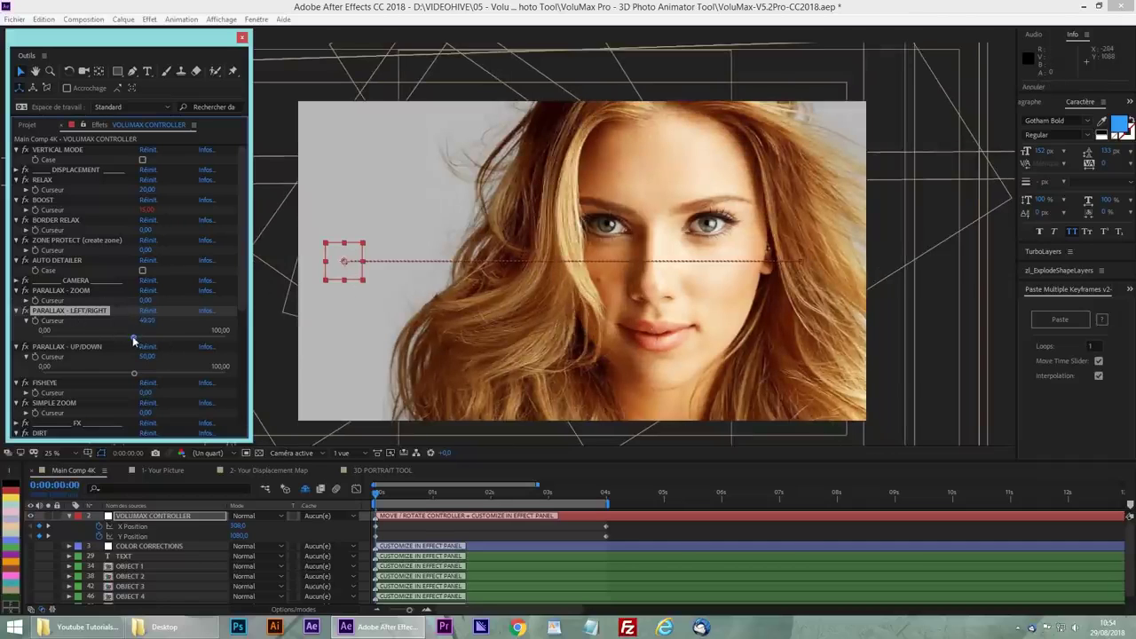
drag(133, 341, 131, 339)
click(151, 320)
text(49)
key(Return)
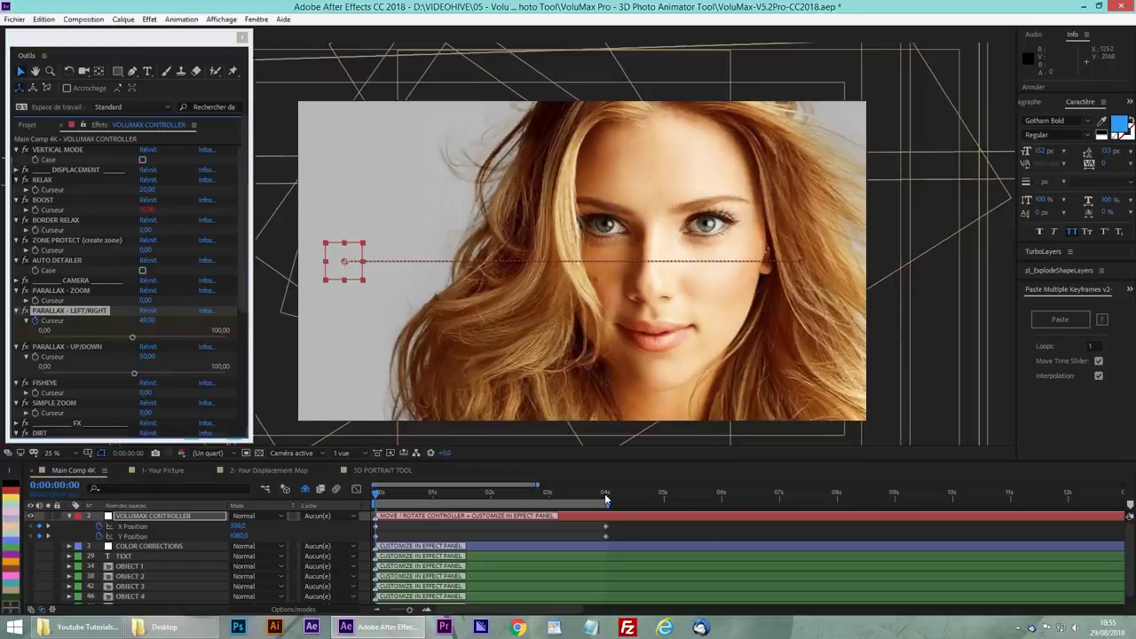
At 4 seconds, keyframe the controller's PARALLAX - LEFT/RIGHT at 51 and return to the start of the timeline.
click(605, 494)
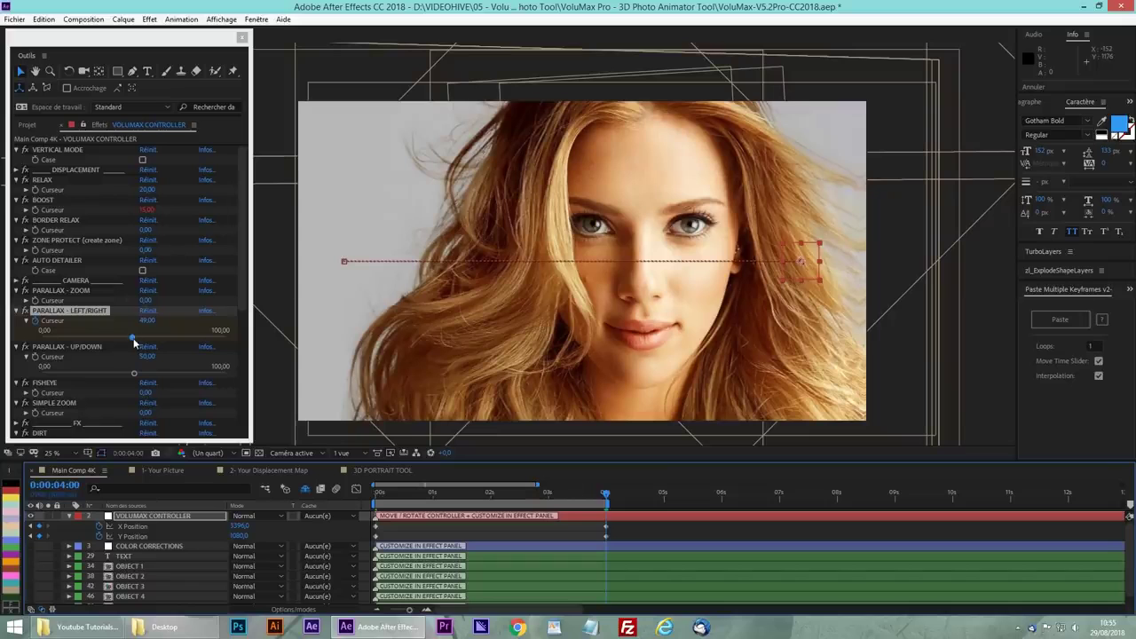
drag(134, 340, 137, 339)
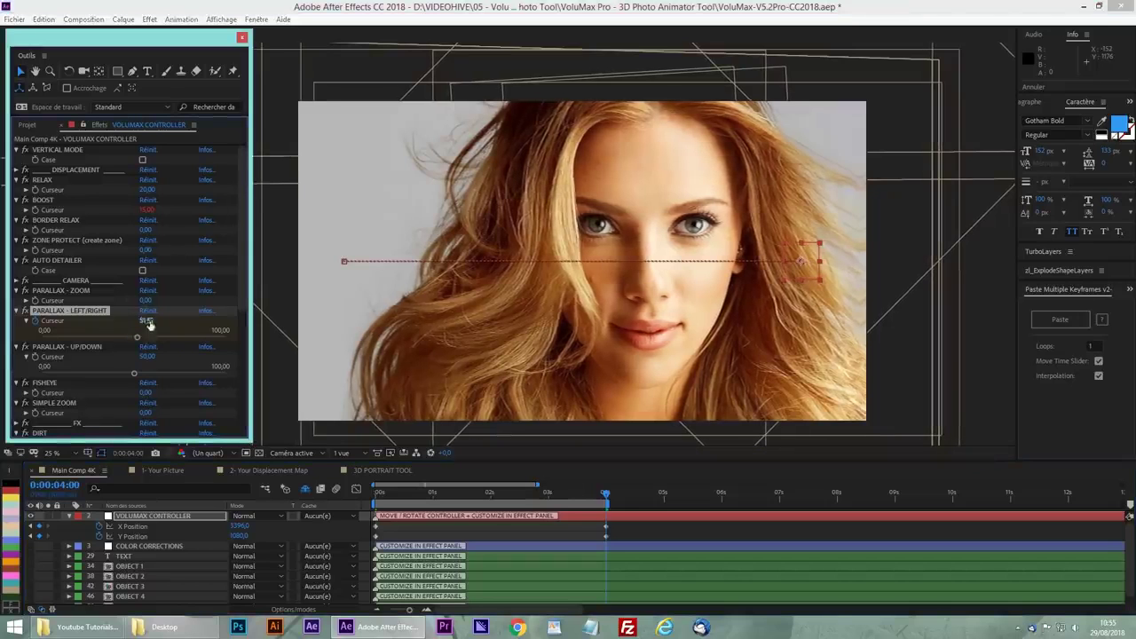
click(147, 322)
text(51)
key(Return)
key(Home)
Set both the DIRT and DUST effects of the VOLUMAX CONTROLLER to 70.
scroll(111, 337, down, 3)
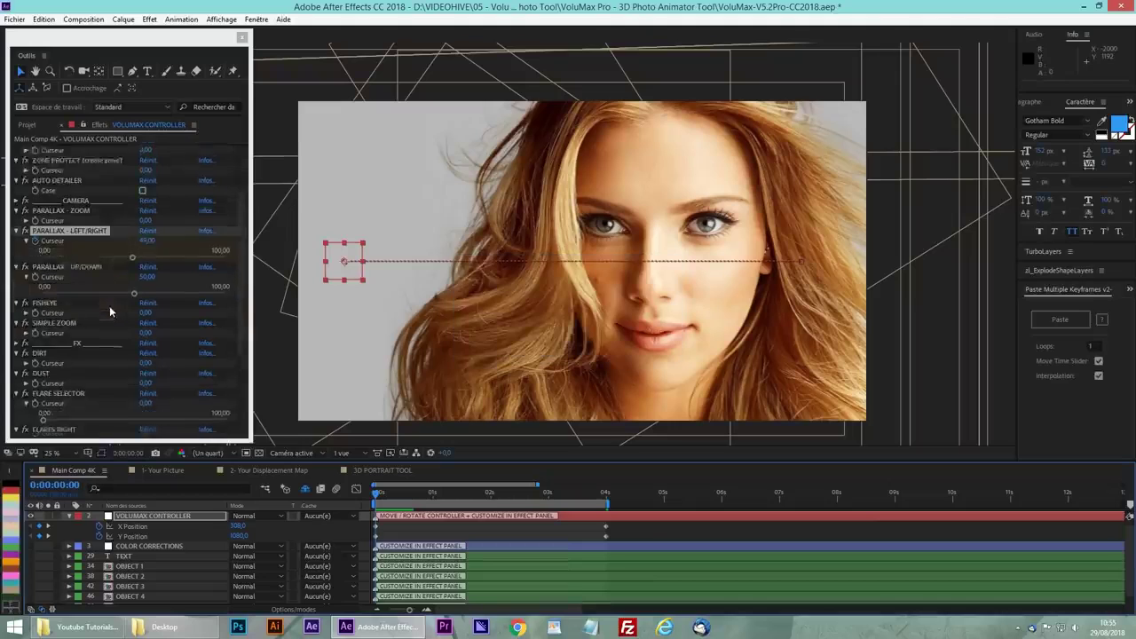
scroll(110, 312, down, 2)
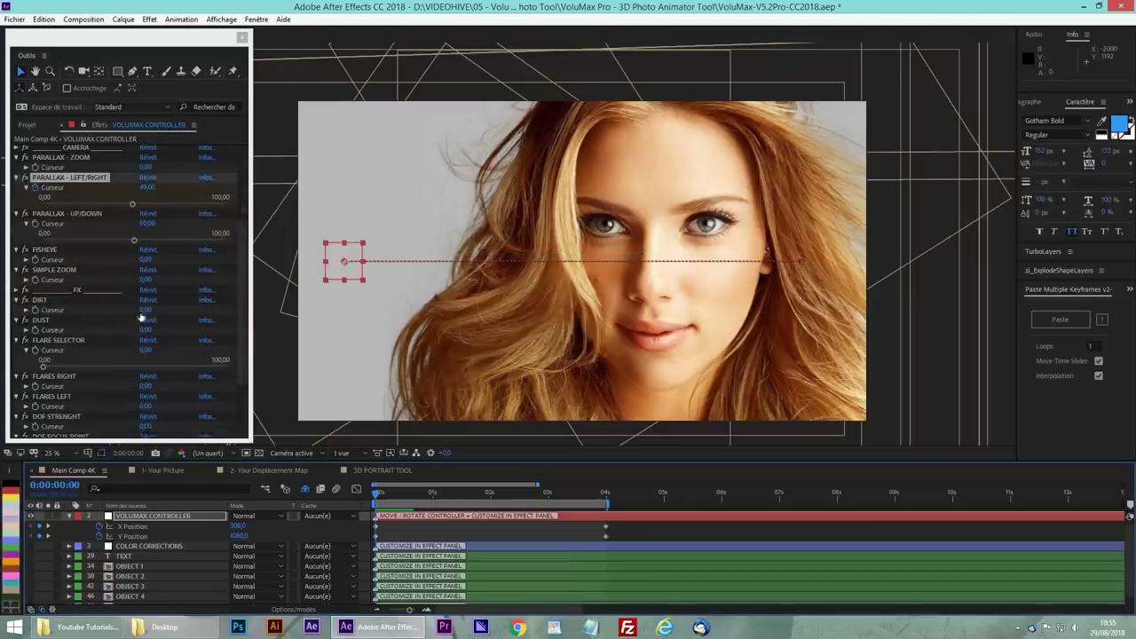
drag(142, 310, 370, 304)
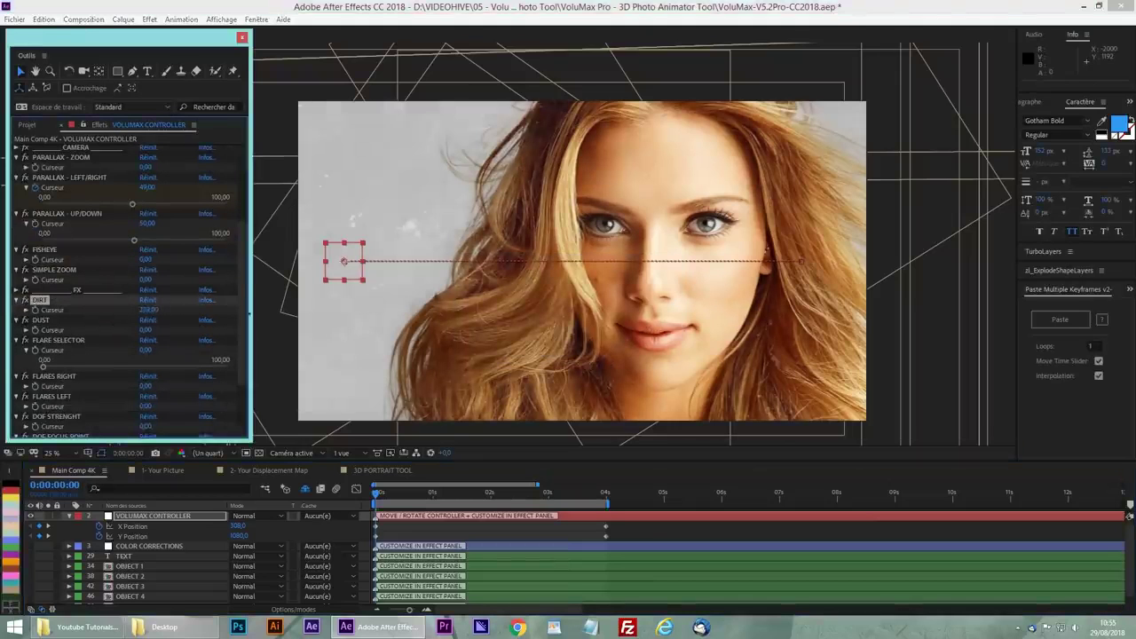
drag(146, 330, 302, 323)
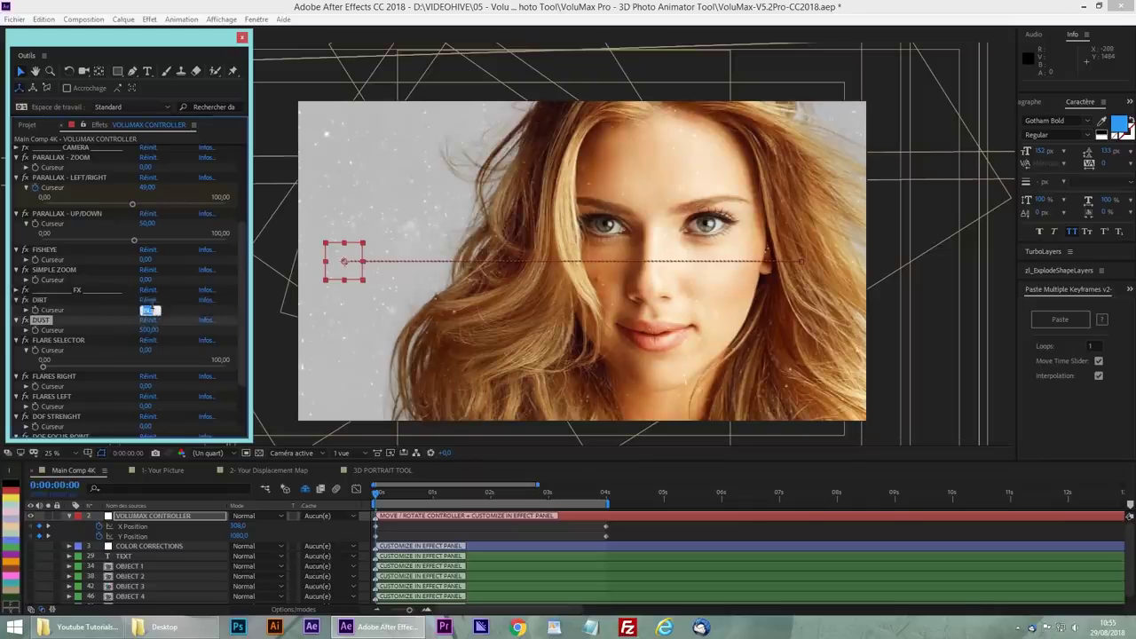
click(148, 329)
text(70)
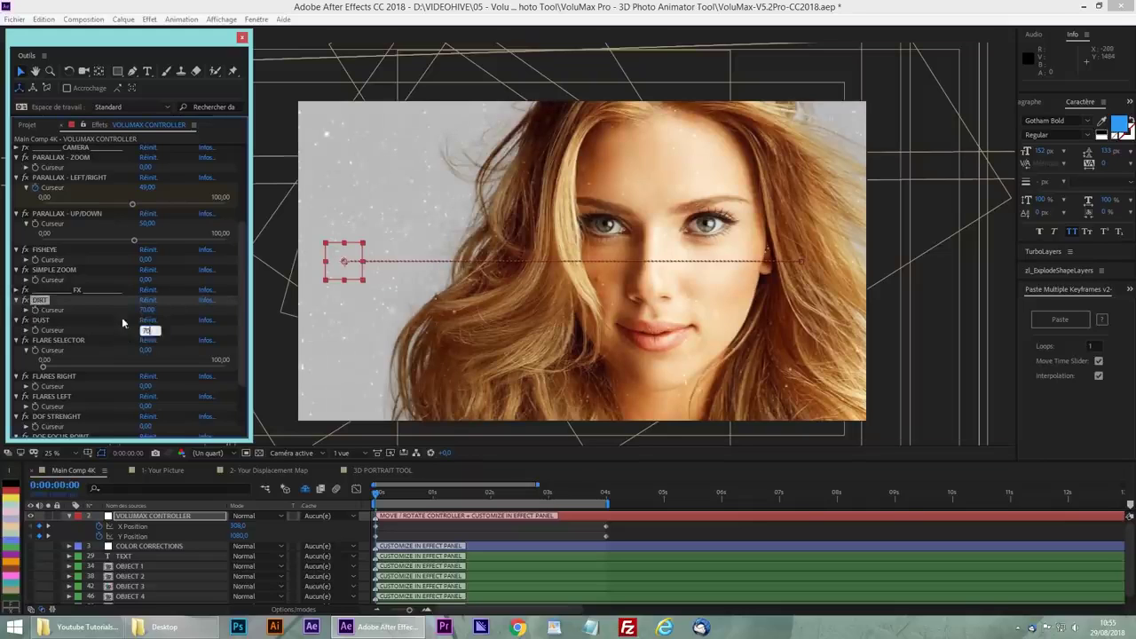
key(Return)
Raise the controller's FLARES RIGHT to 43 and its FLARE SELECTOR to about 57.
scroll(77, 371, down, 1)
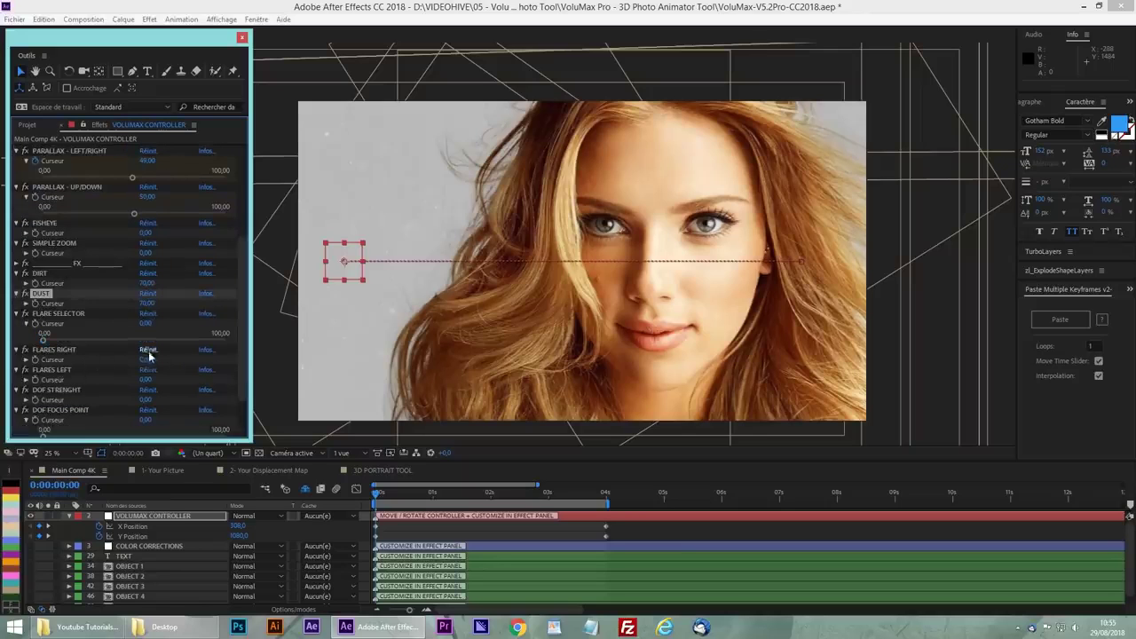
mouse_move(148, 359)
mouse_down()
mouse_move(213, 360)
mouse_move(166, 360)
mouse_up()
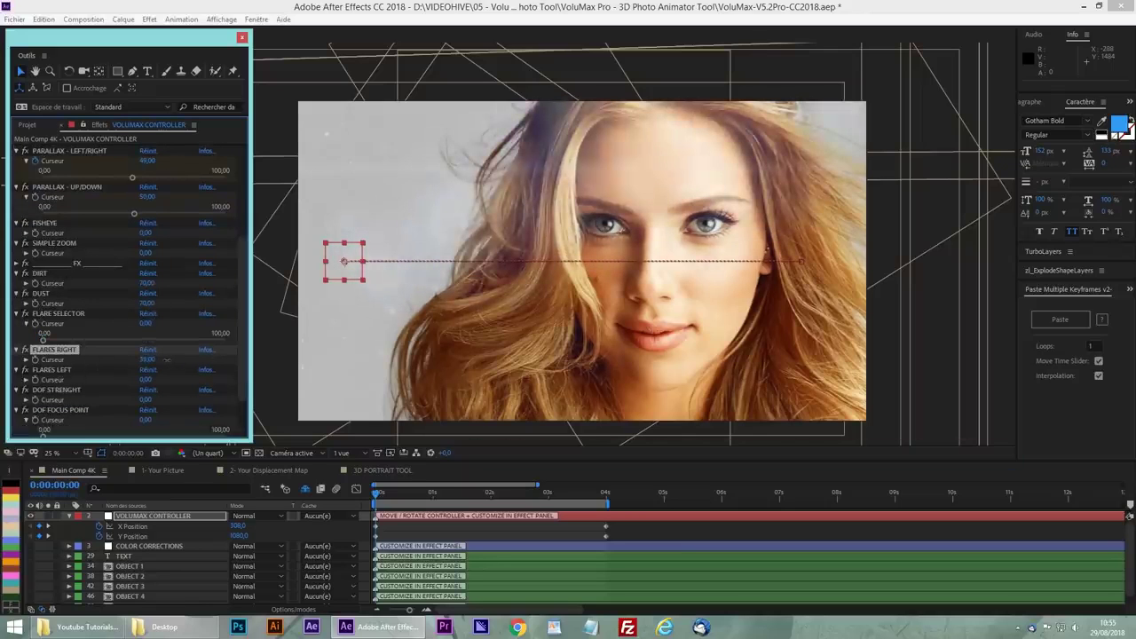
drag(45, 343, 147, 346)
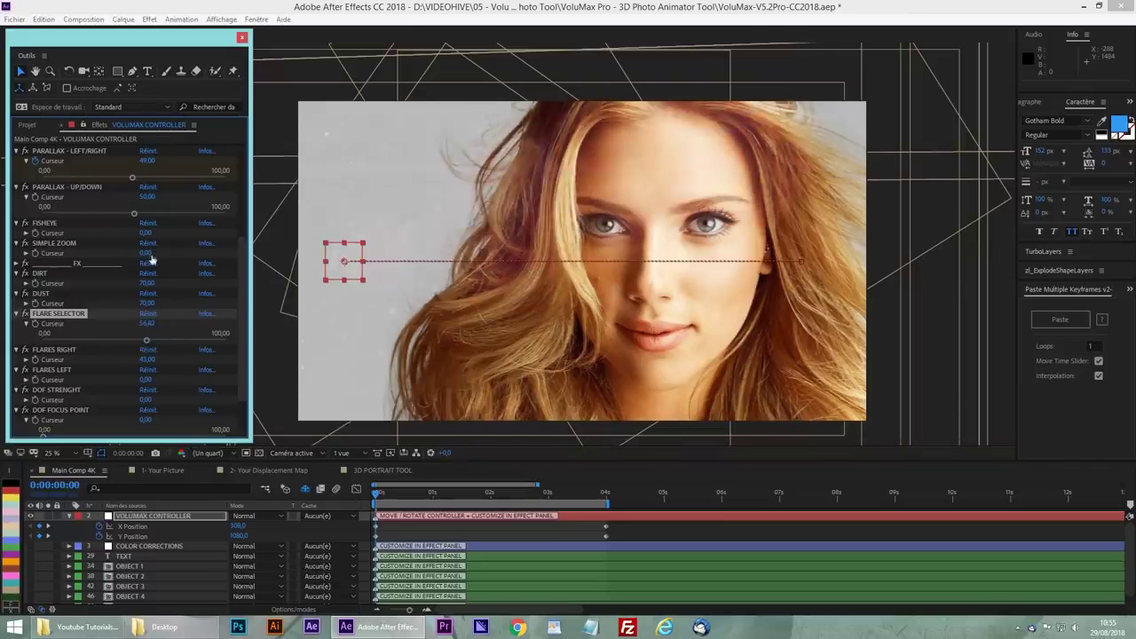
Select the COLOR CORRECTIONS layer to show its effect controls.
scroll(122, 379, down, 2)
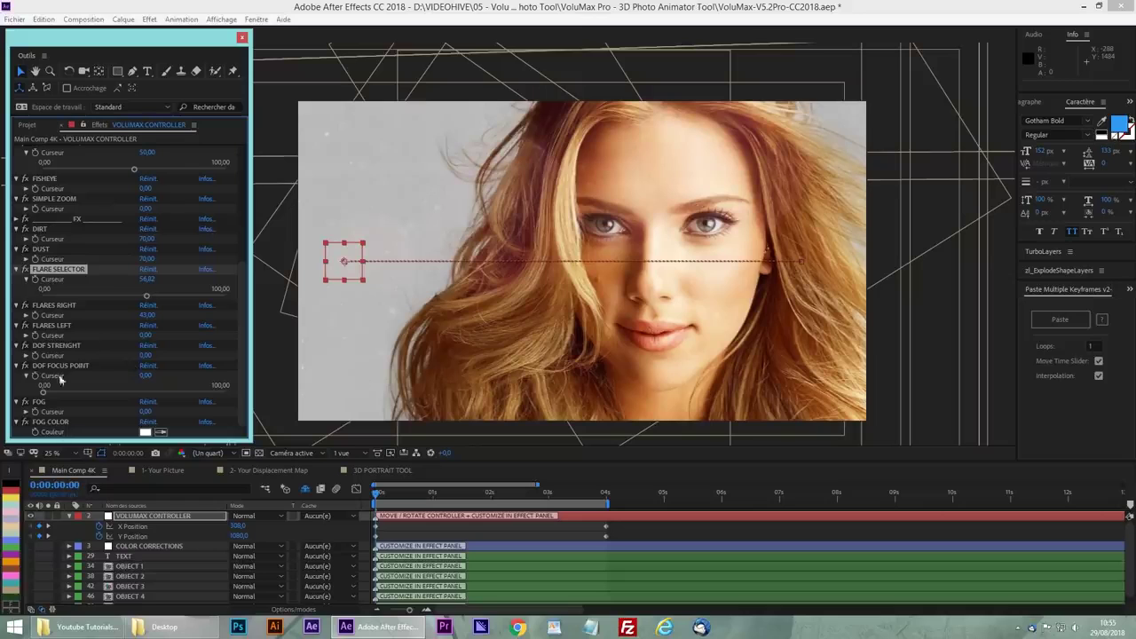
click(147, 547)
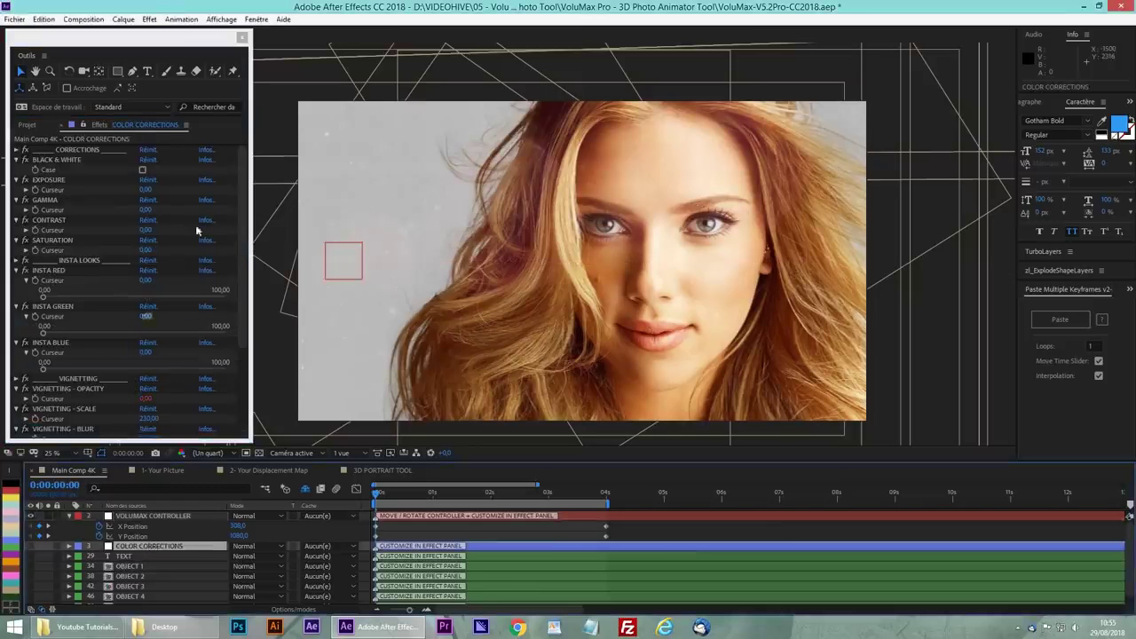
Try a higher EXPOSURE on the COLOR CORRECTIONS layer, and undo it.
mouse_move(144, 191)
mouse_down()
mouse_move(158, 196)
mouse_move(149, 210)
mouse_up()
key(ctrl+z)
key(ctrl+z)
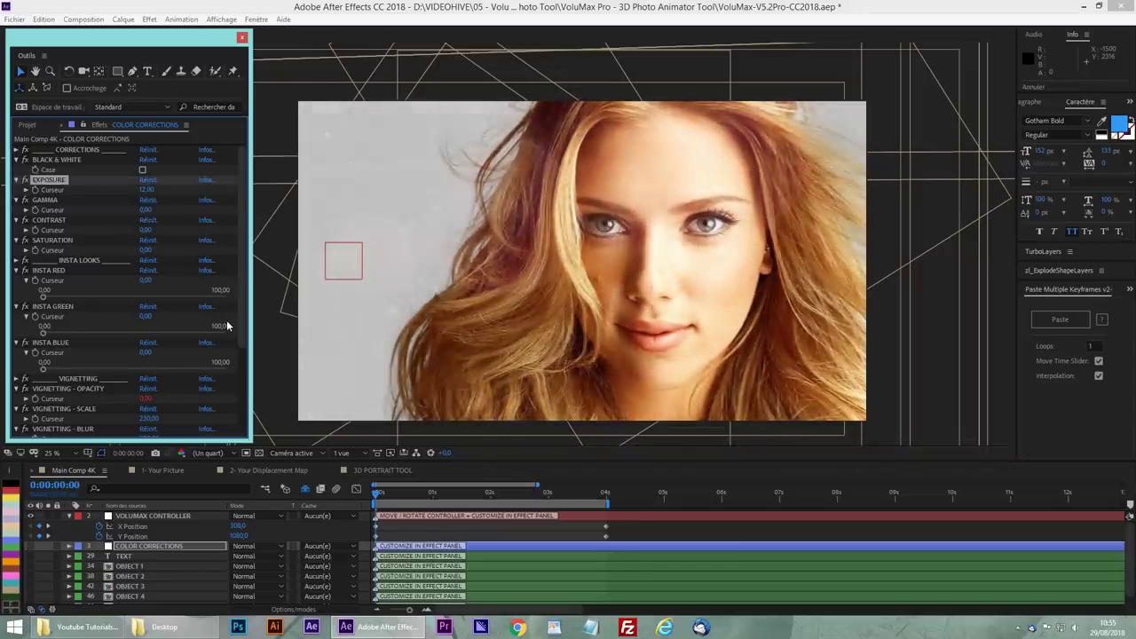
Try out the INSTA RED and INSTA GREEN looks on the photo and return both to 0.
scroll(126, 266, down, 1)
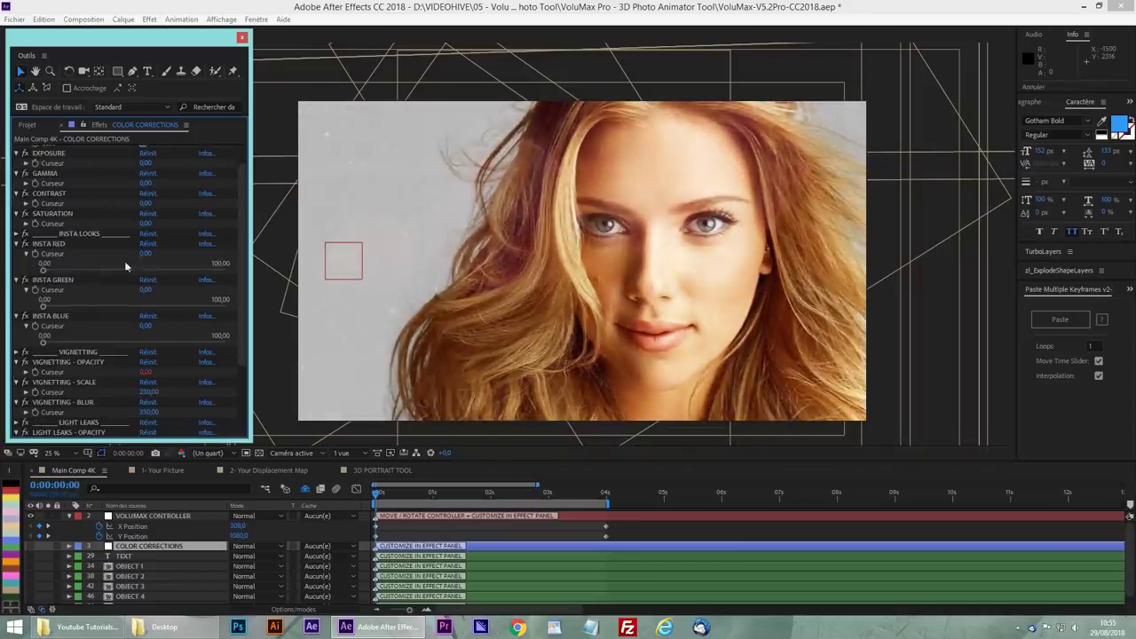
click(41, 268)
drag(113, 274, 42, 269)
drag(105, 306, 47, 306)
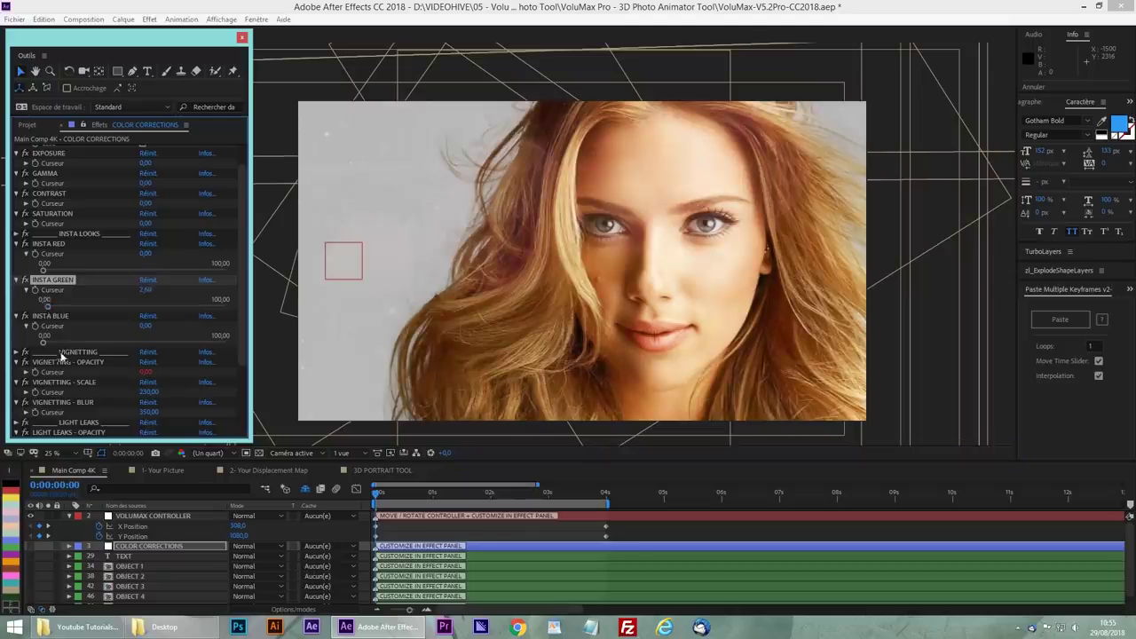
scroll(95, 392, down, 3)
drag(144, 318, 100, 348)
scroll(100, 349, down, 2)
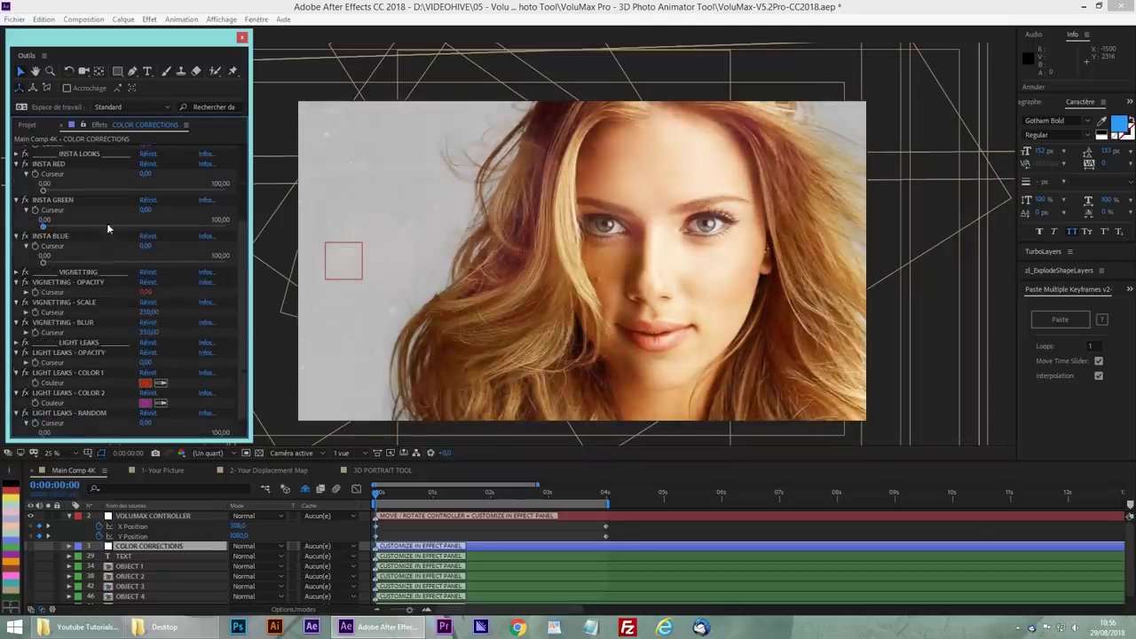
Add light leaks to the photo with LIGHT LEAKS - OPACITY set to 30.
click(71, 336)
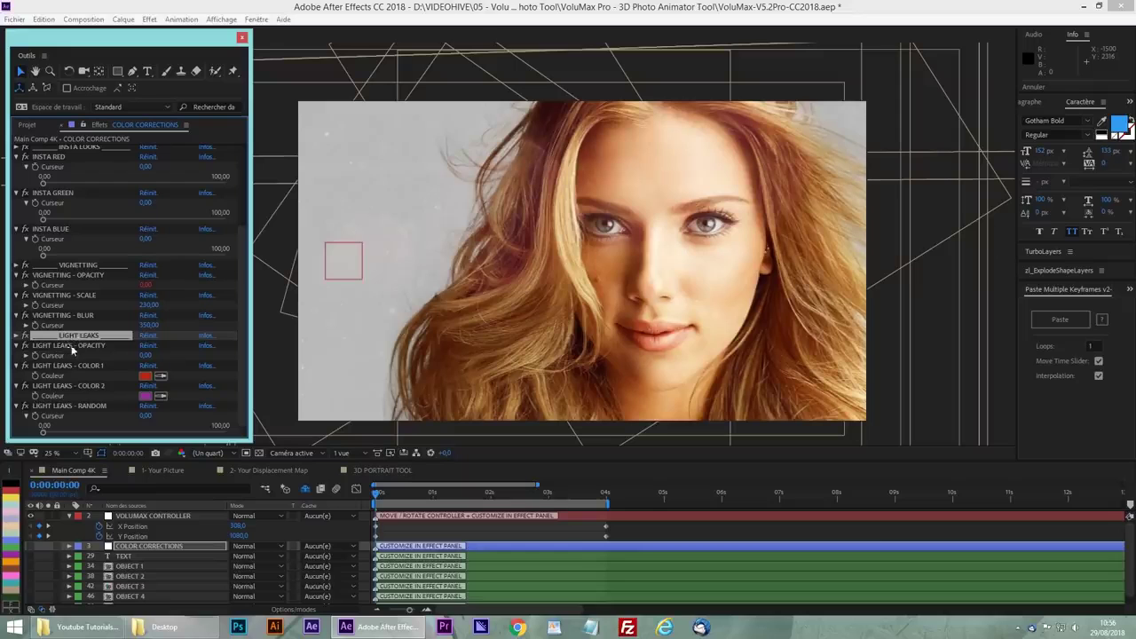
click(75, 347)
drag(145, 355, 190, 355)
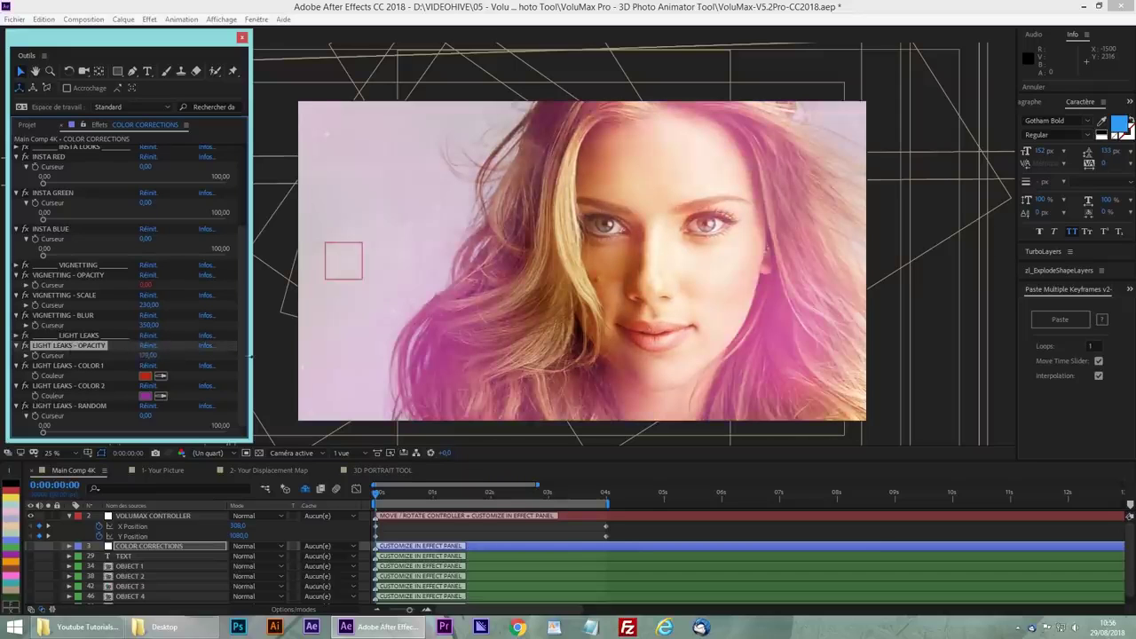
drag(391, 496, 328, 487)
click(146, 355)
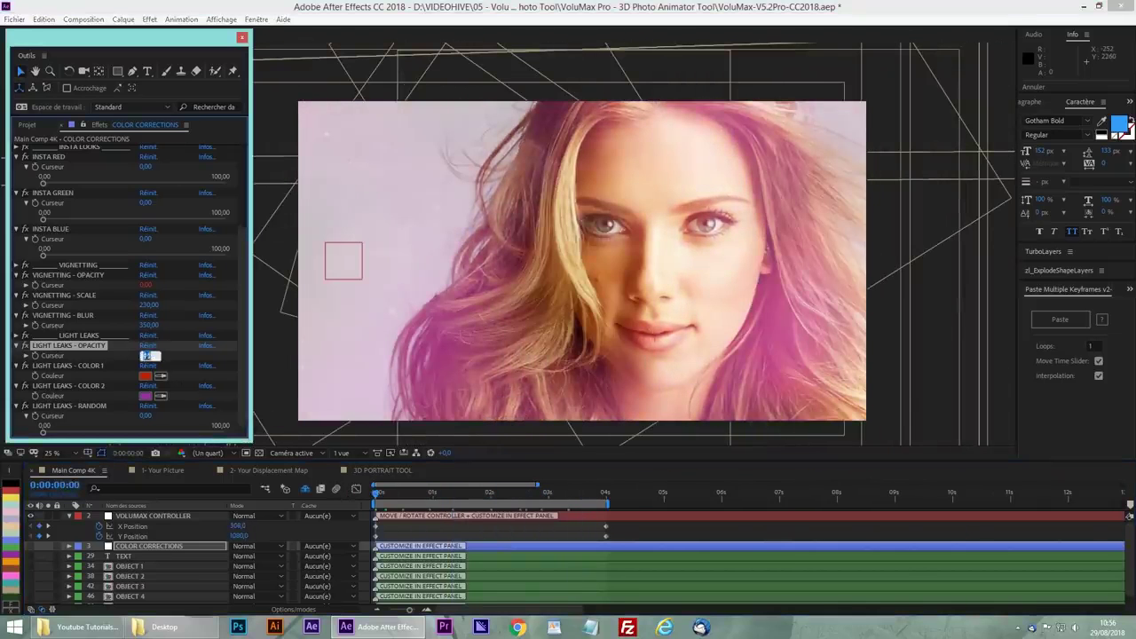
text(30)
key(Return)
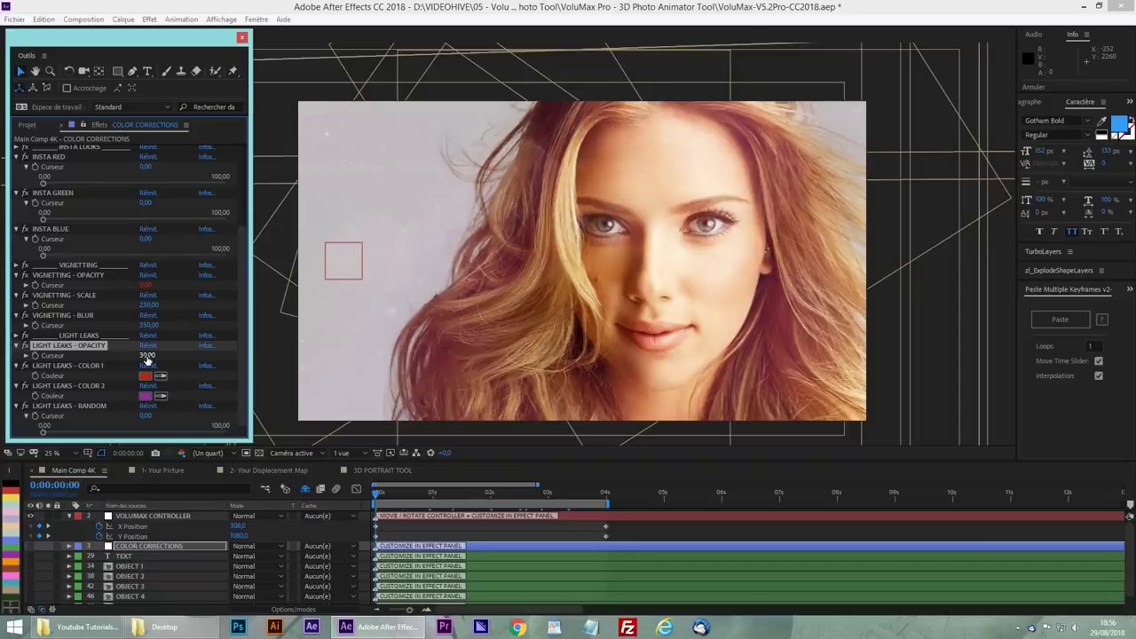
Play back the four-second animation to check the effects, and return to 0 seconds.
key(space)
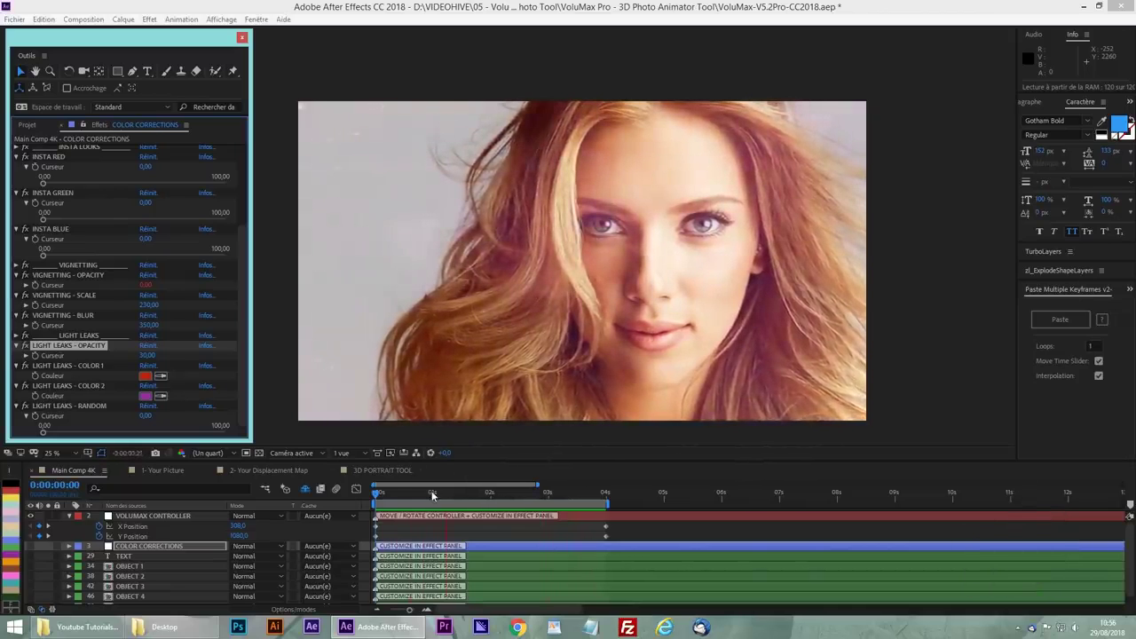
click(574, 515)
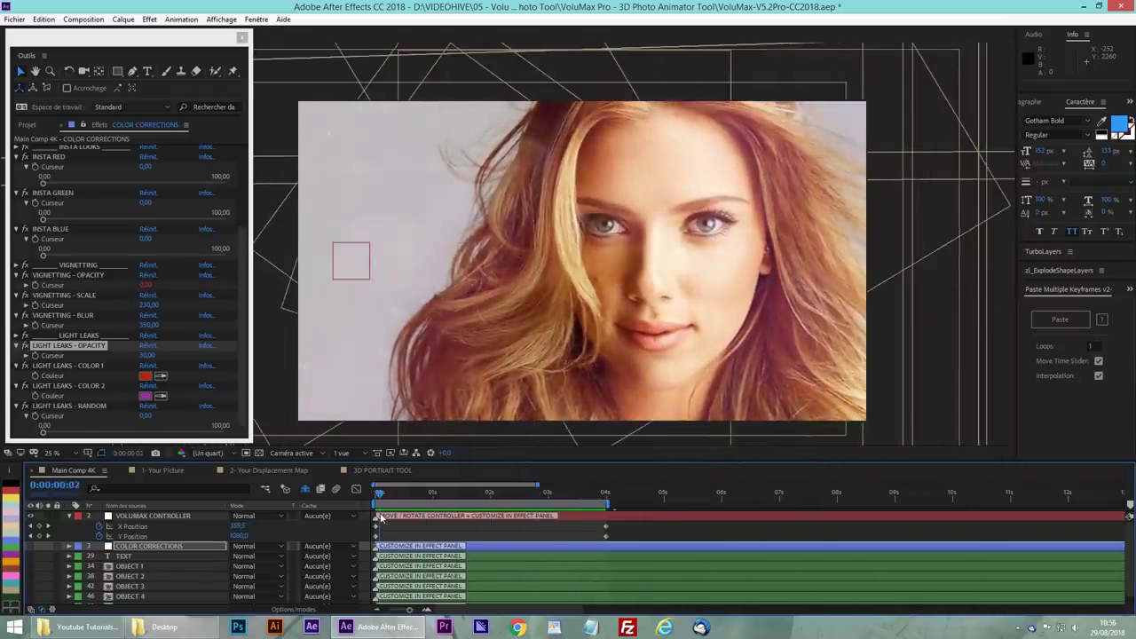
click(381, 517)
key(Home)
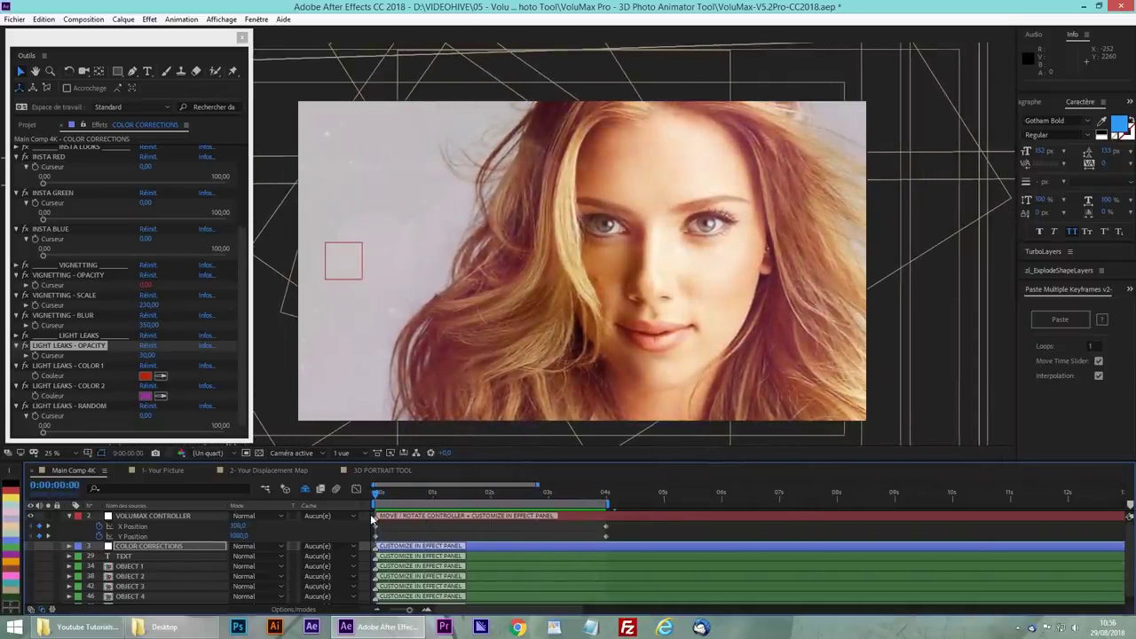
Make the TEXT layer visible and move its placeholder title to the photo's lower left.
click(122, 556)
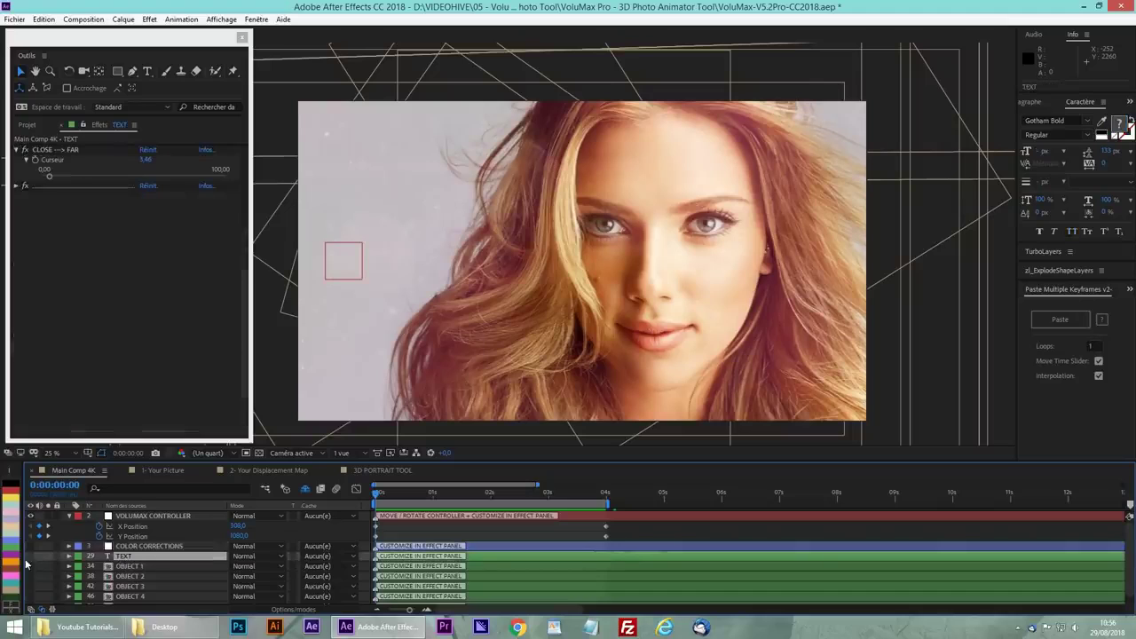
click(31, 556)
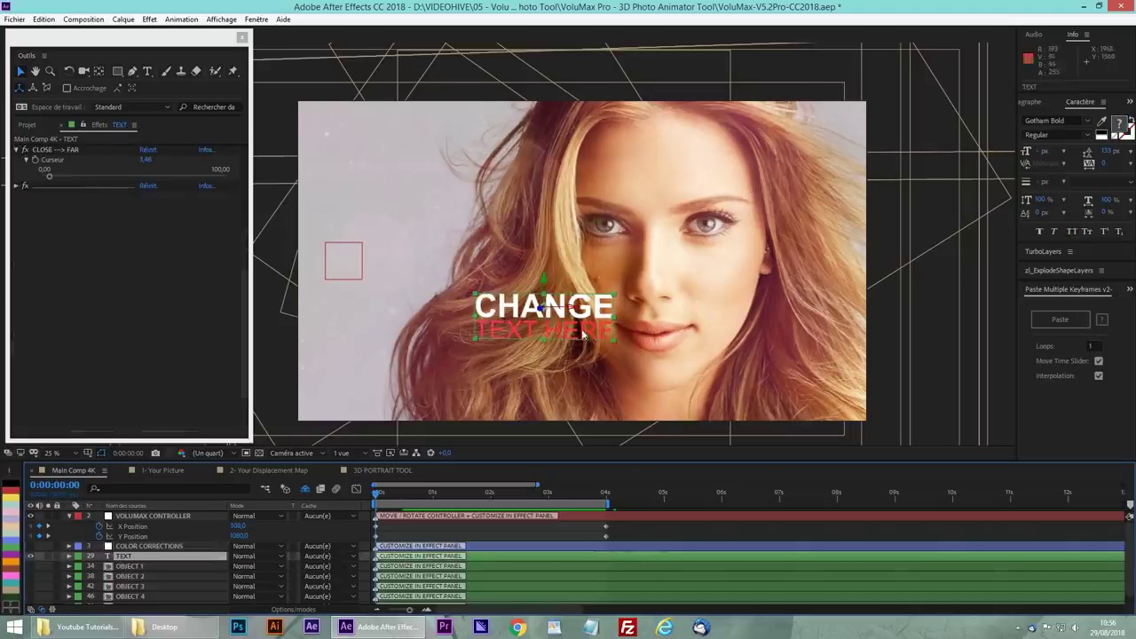
drag(583, 334, 442, 360)
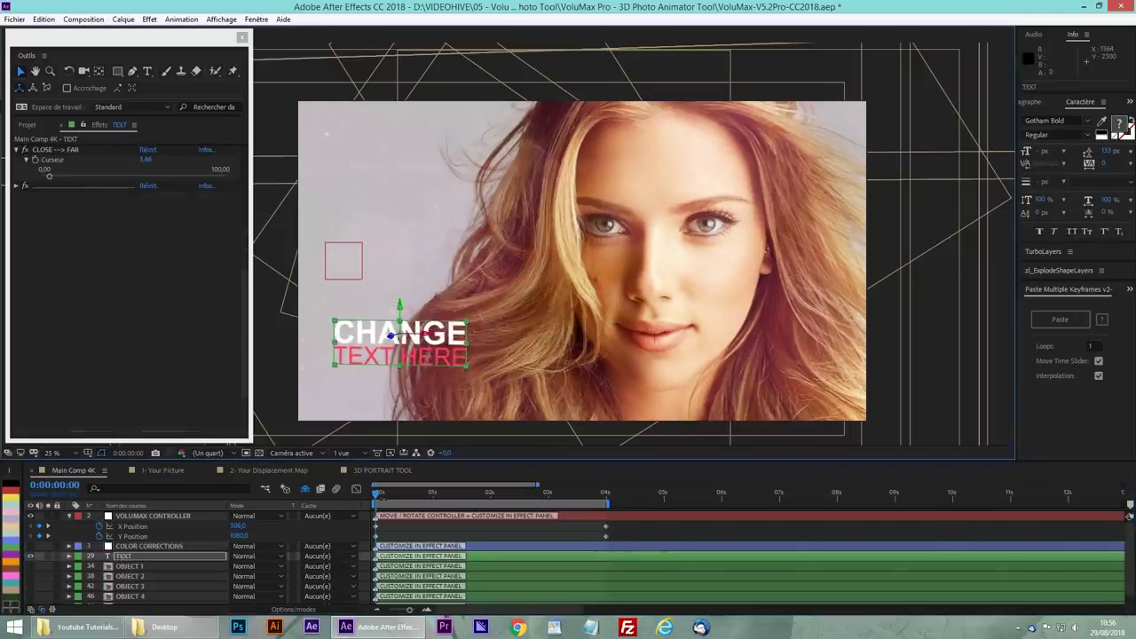
At frame 18, set the TEXT layer's CLOSE --> FAR to about 53 and check the title further along the timeline.
drag(376, 495, 410, 495)
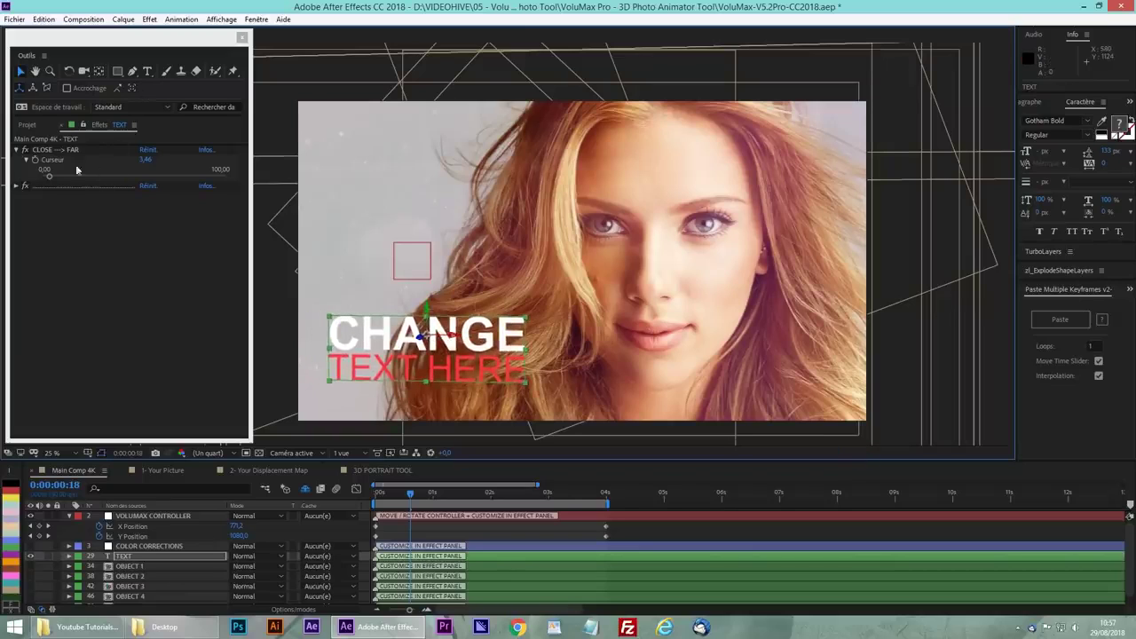
click(51, 149)
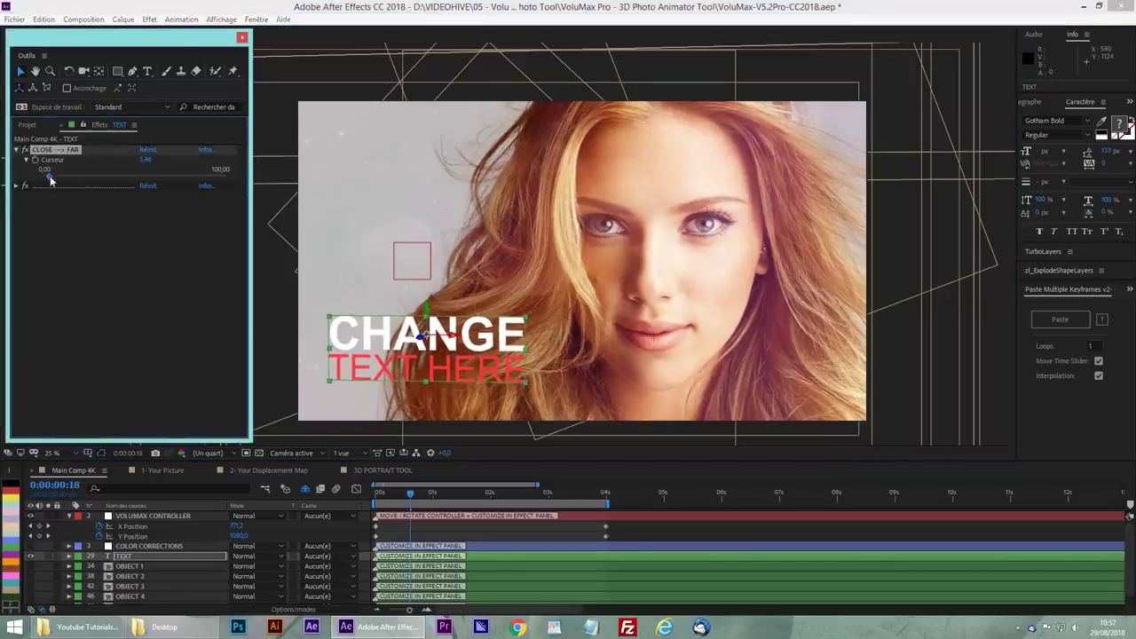
drag(51, 180, 139, 178)
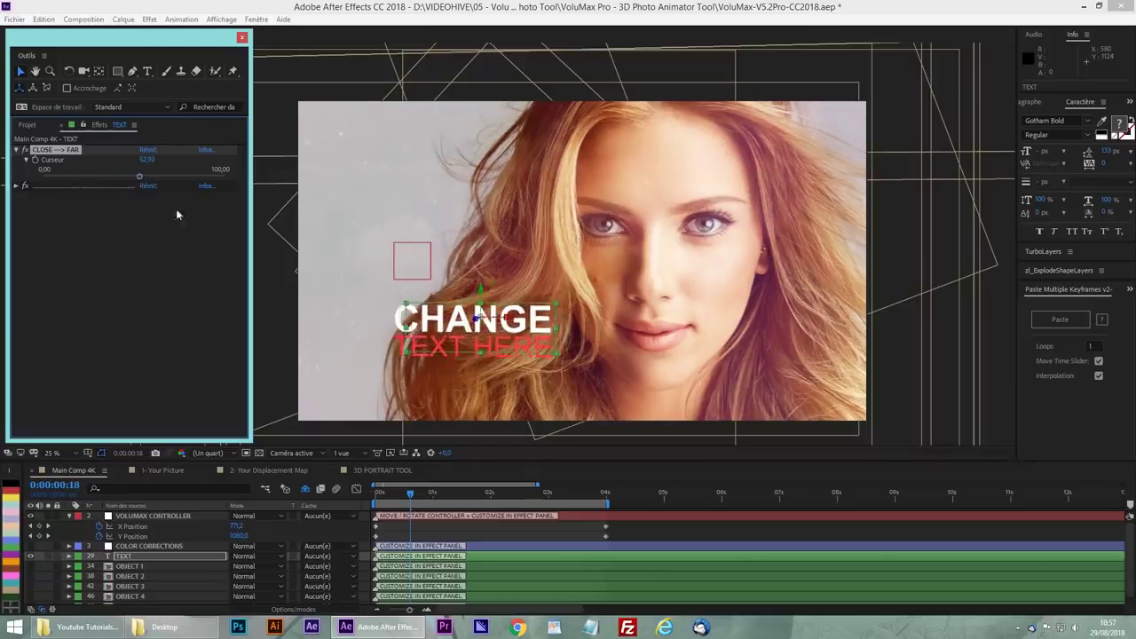
click(466, 494)
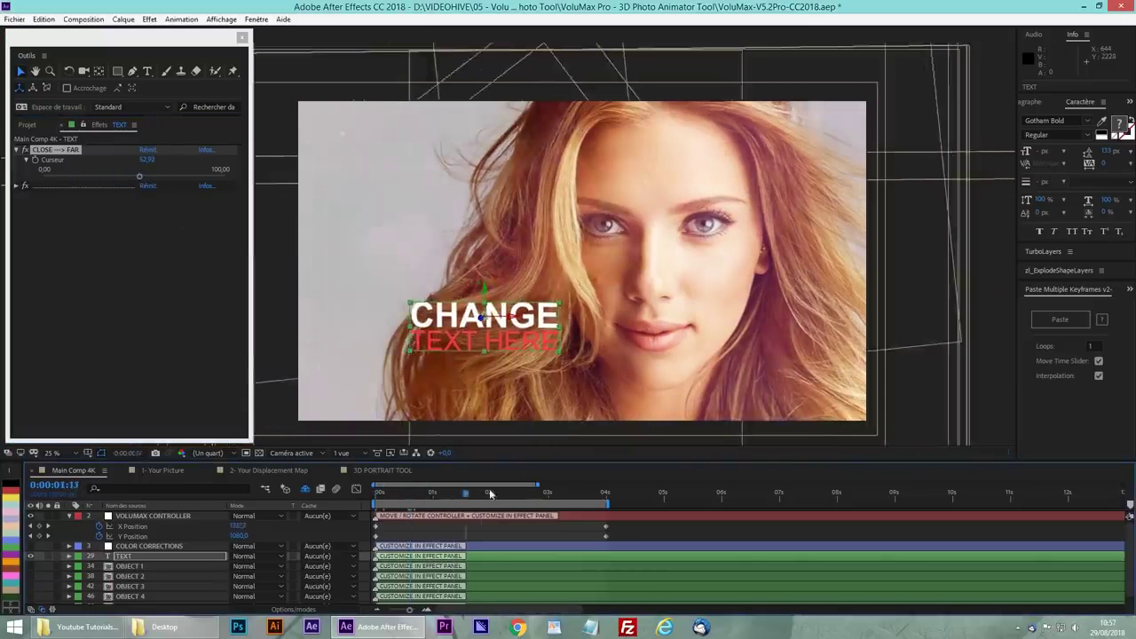